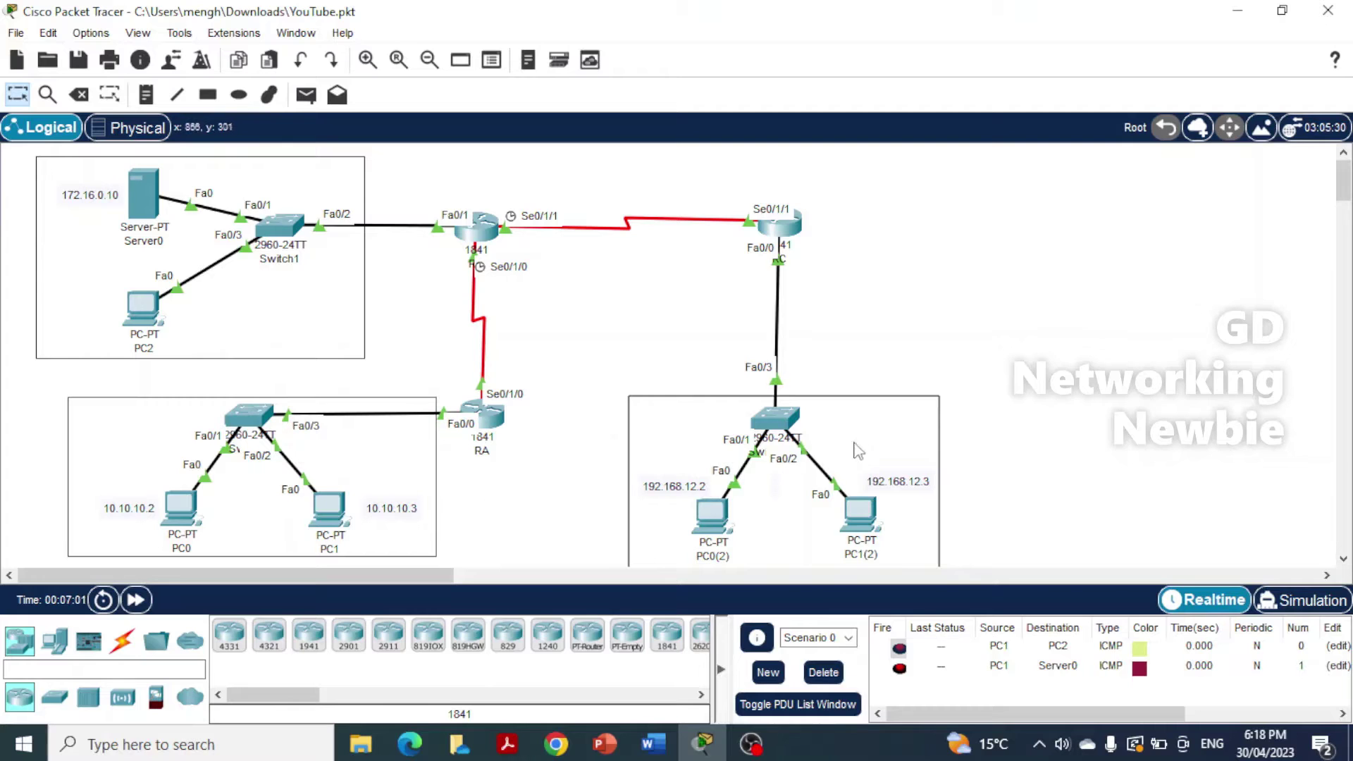
# Shift the outline rectangles around the PC0(2)/PC1(2) network and the Server0 network slightly
pyautogui.moveTo(868, 407)
pyautogui.mouseDown()
pyautogui.moveTo(856, 414)
pyautogui.moveTo(855, 402)
pyautogui.moveTo(872, 410)
pyautogui.mouseUp()
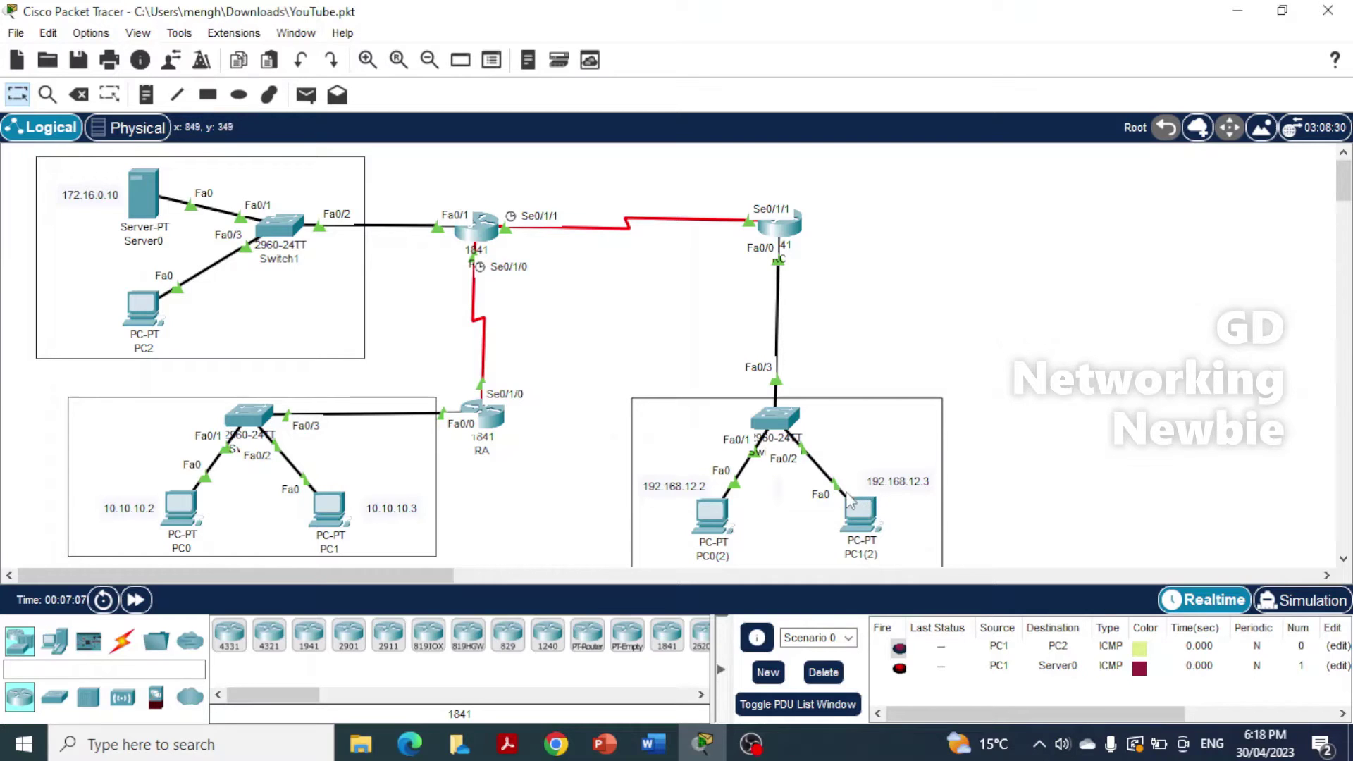
pyautogui.click(303, 169)
pyautogui.moveTo(303, 169); pyautogui.dragTo(309, 164)
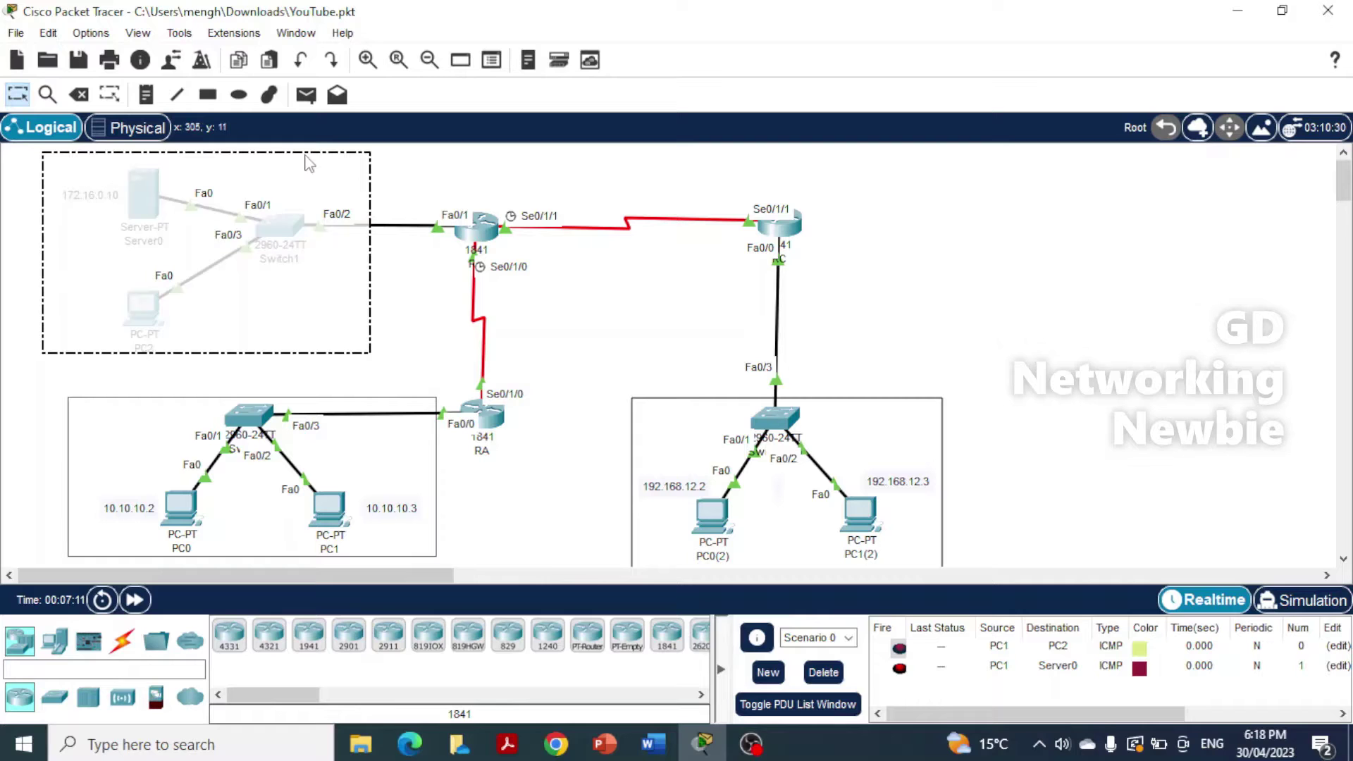
# Check the HTTP and HTTPS service settings of Server0
pyautogui.click(144, 209)
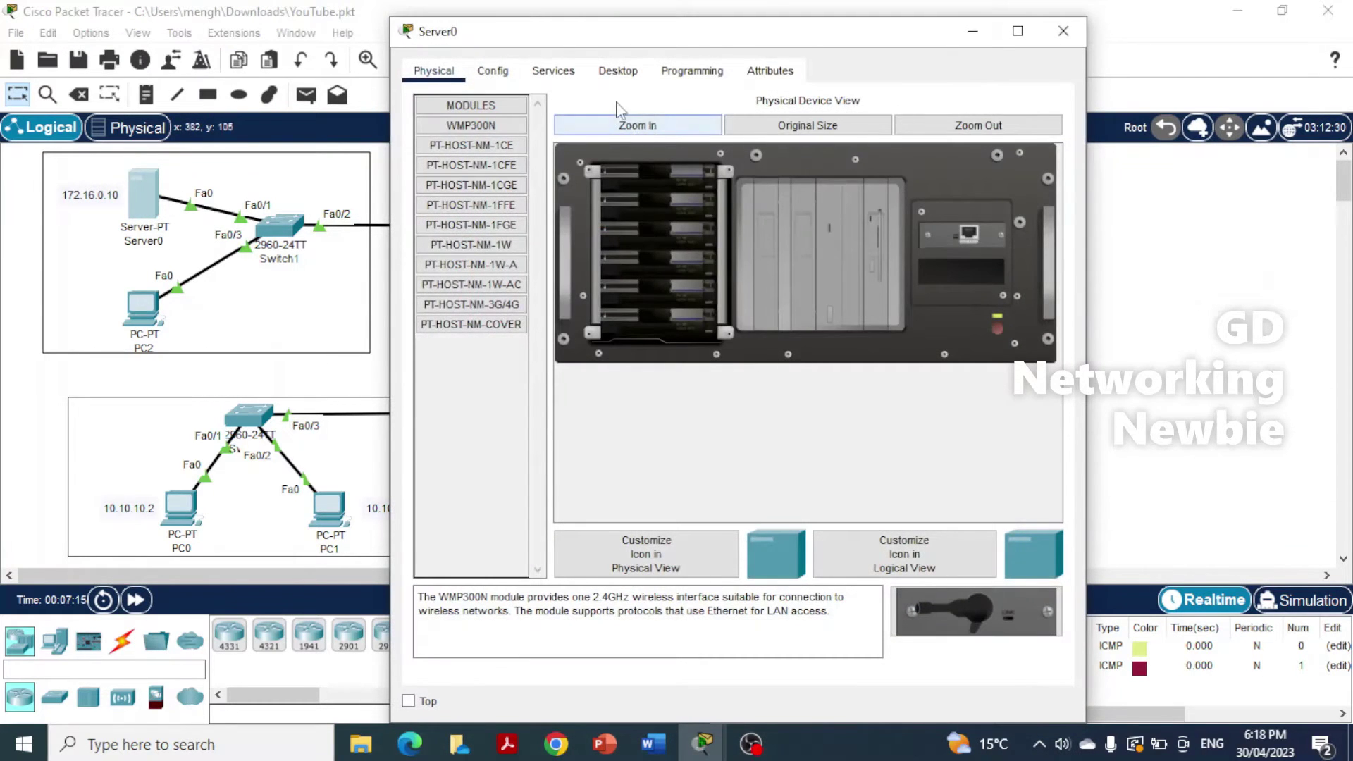
pyautogui.click(568, 75)
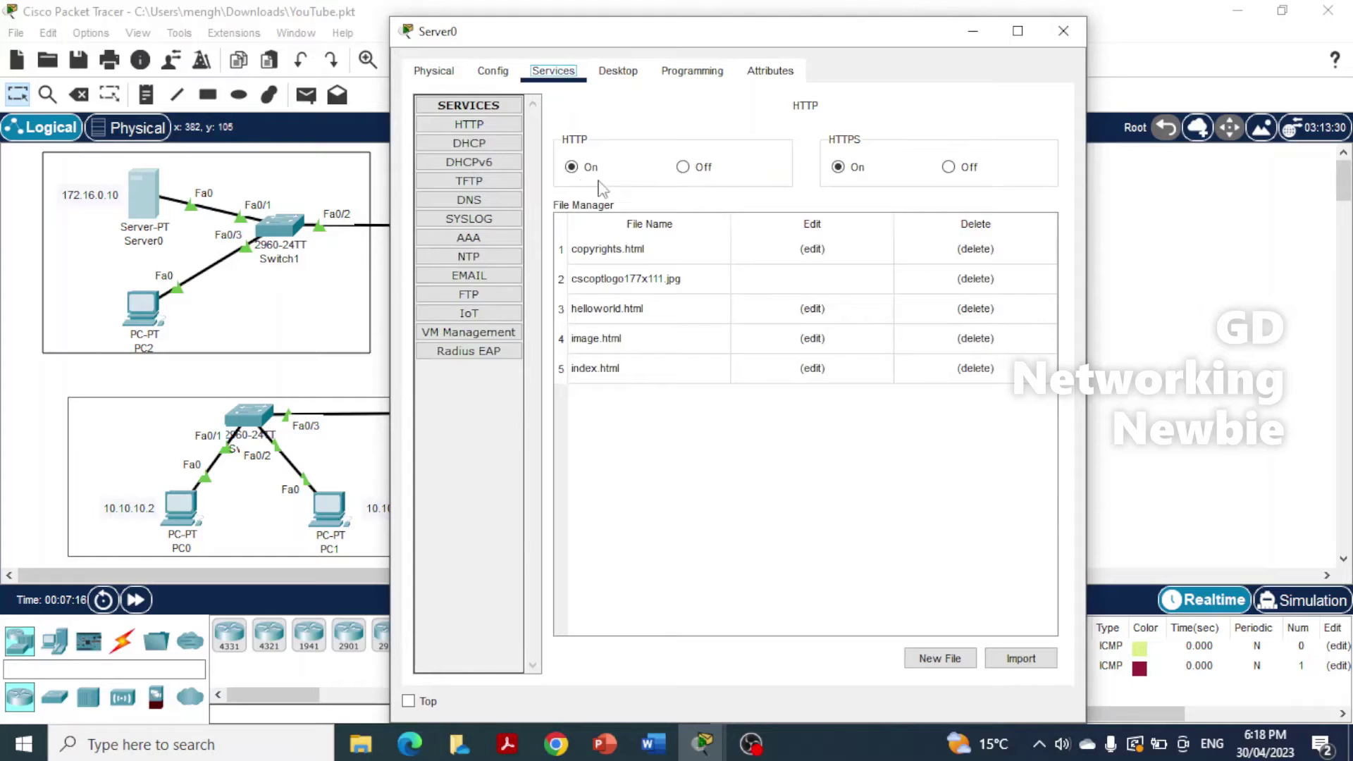
pyautogui.click(1064, 30)
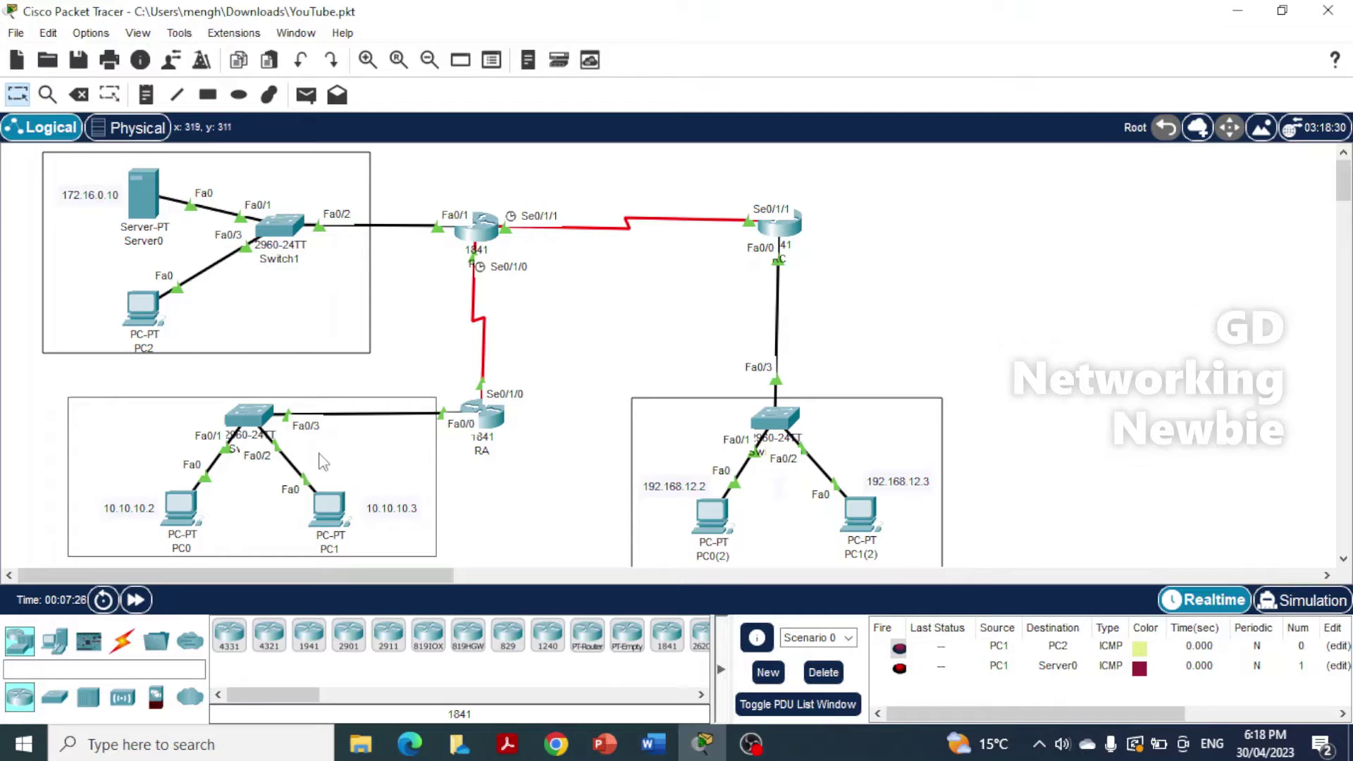
pyautogui.doubleClick(920, 481)
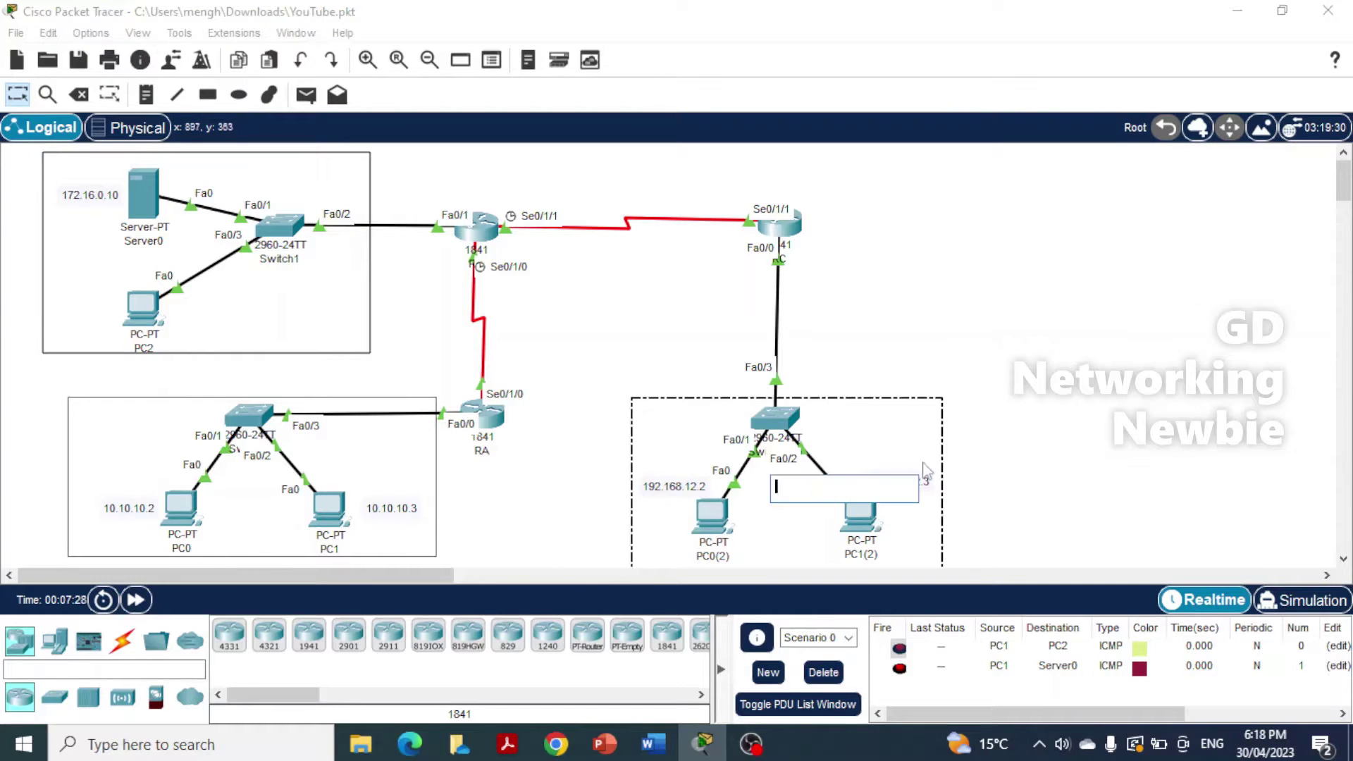
pyautogui.click(1103, 448)
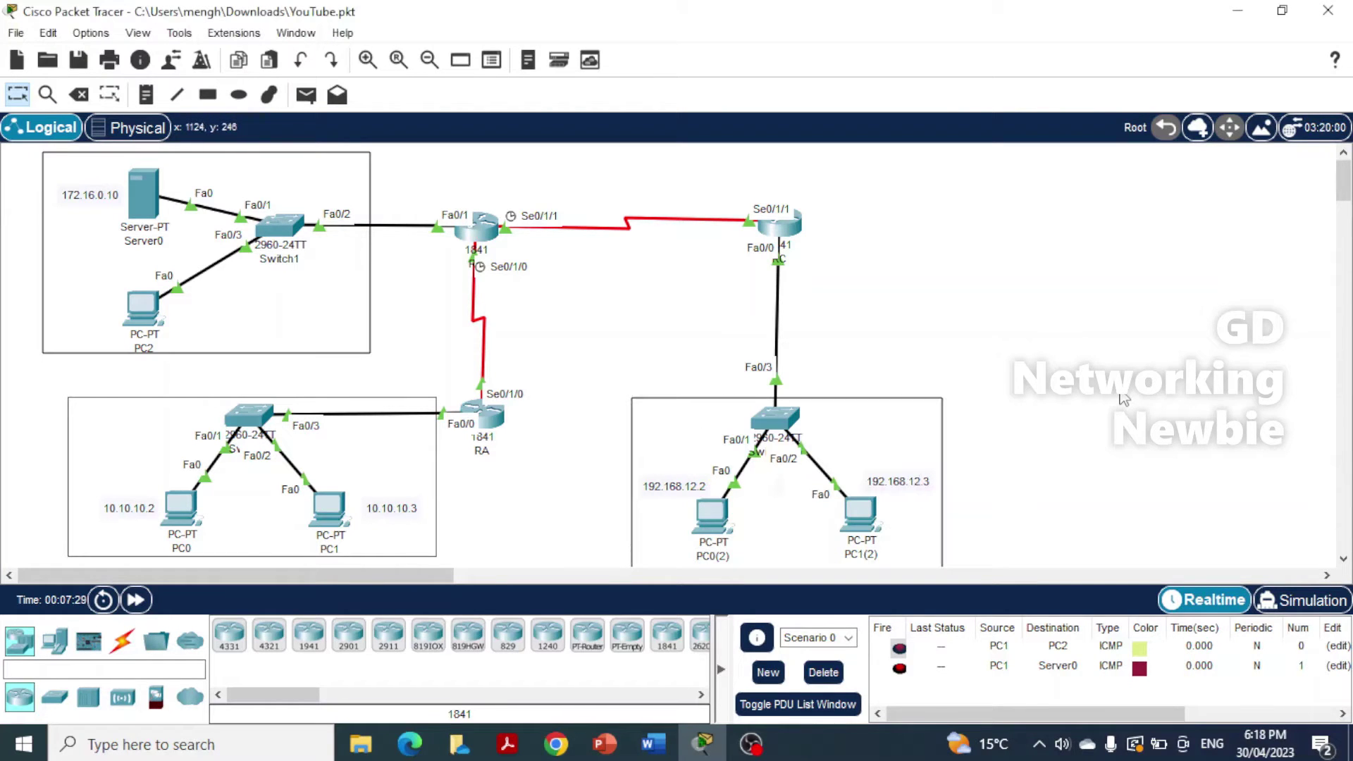
pyautogui.click(864, 516)
pyautogui.click(878, 160)
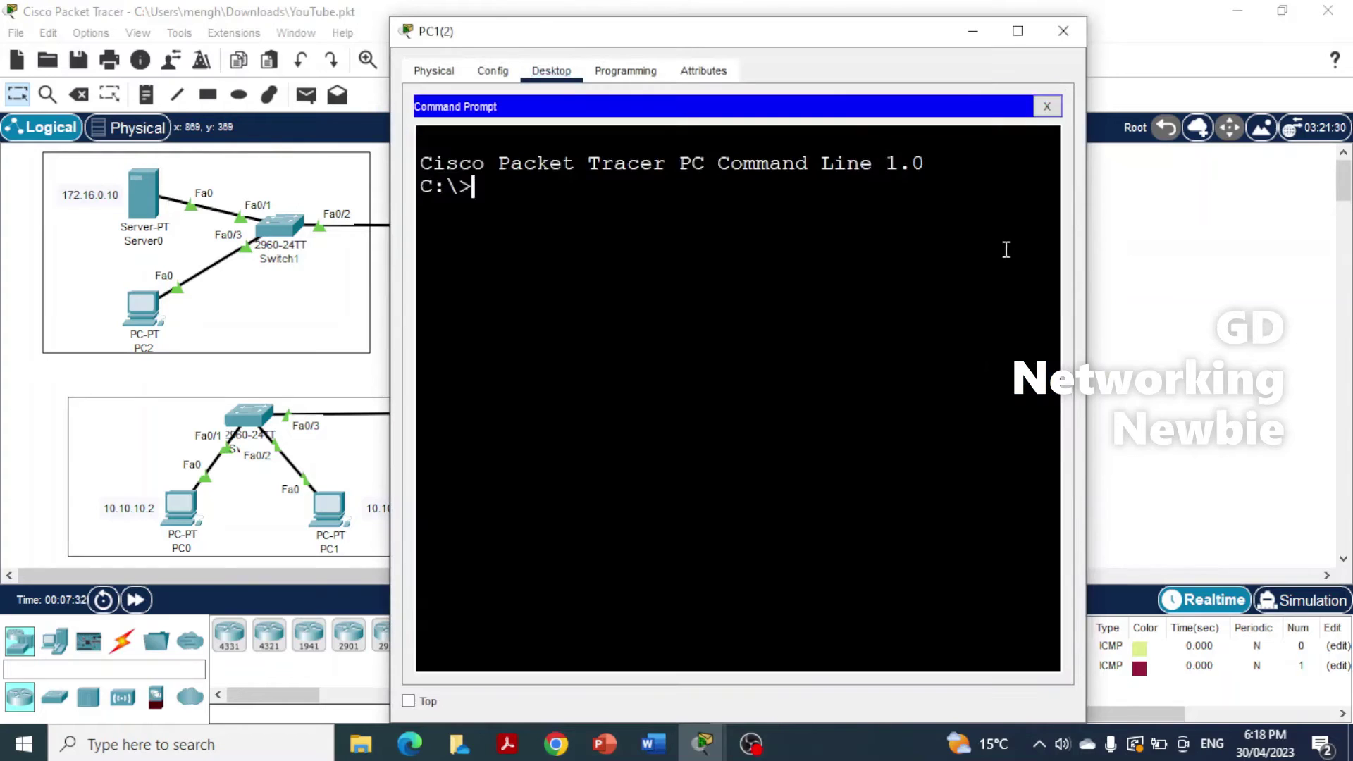
pyautogui.click(1053, 100)
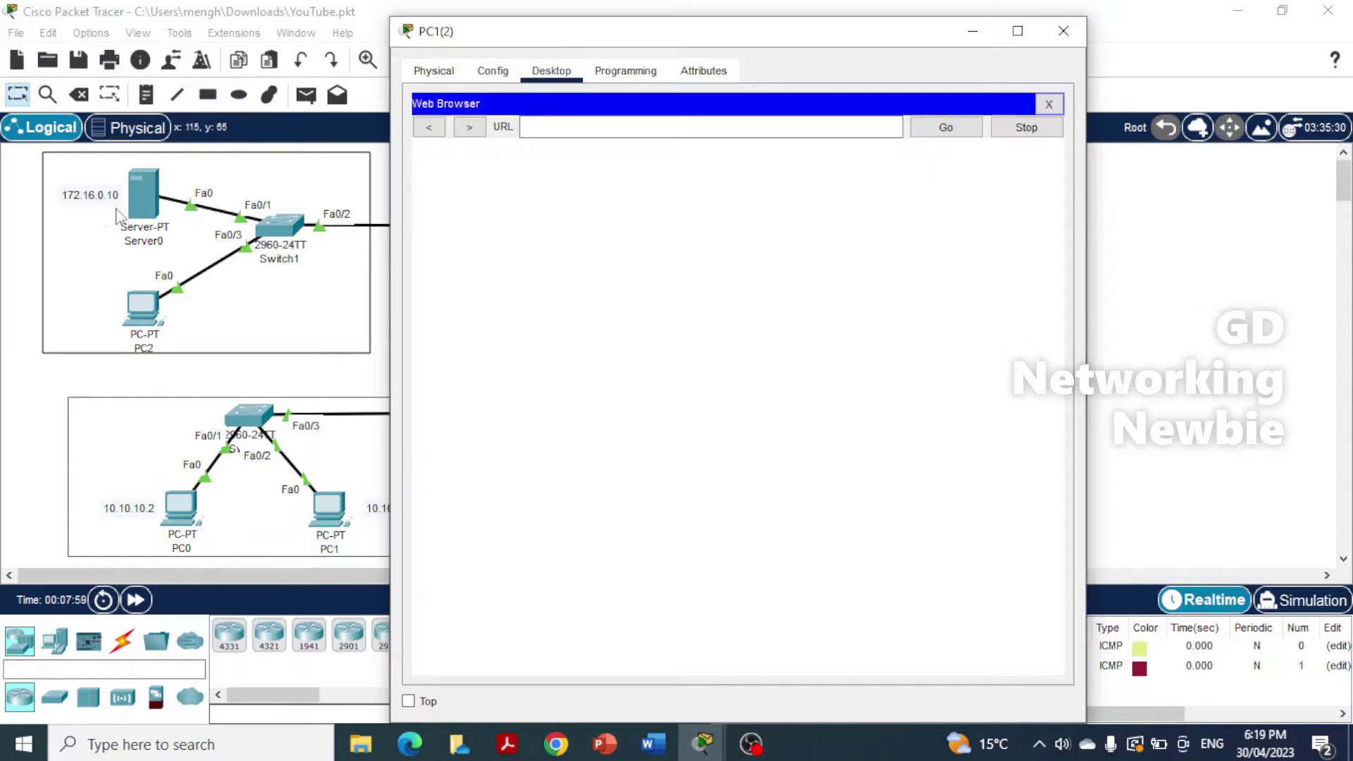
pyautogui.click(584, 134)
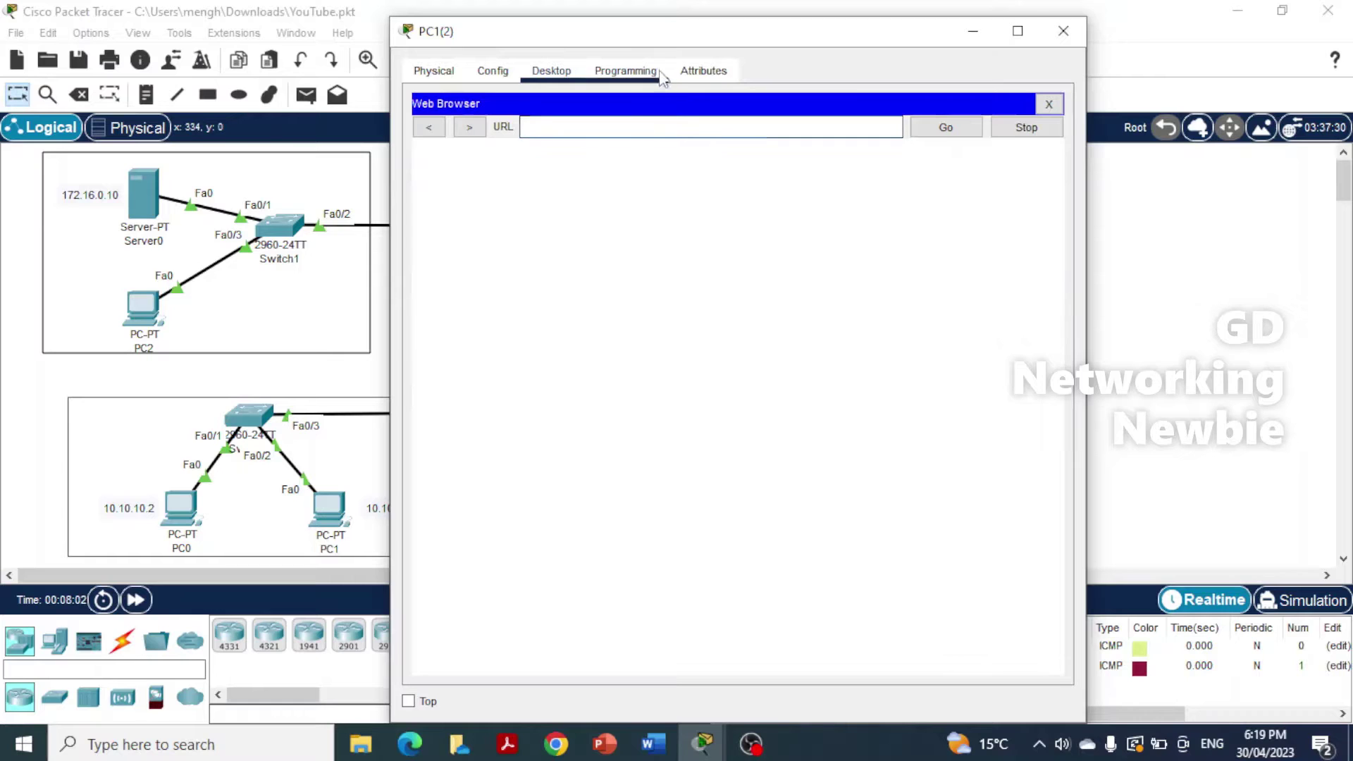
pyautogui.moveTo(662, 47); pyautogui.dragTo(440, 630)
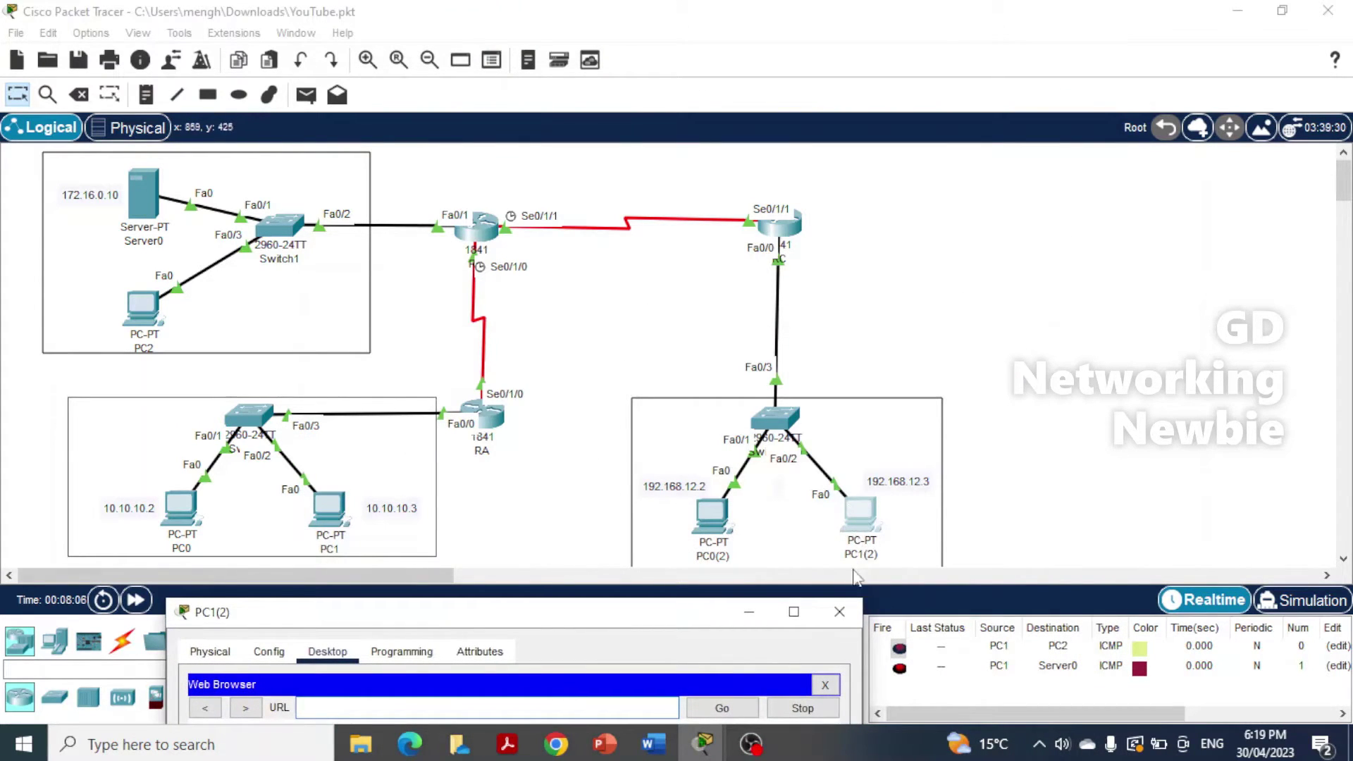
pyautogui.moveTo(612, 626); pyautogui.dragTo(720, 55)
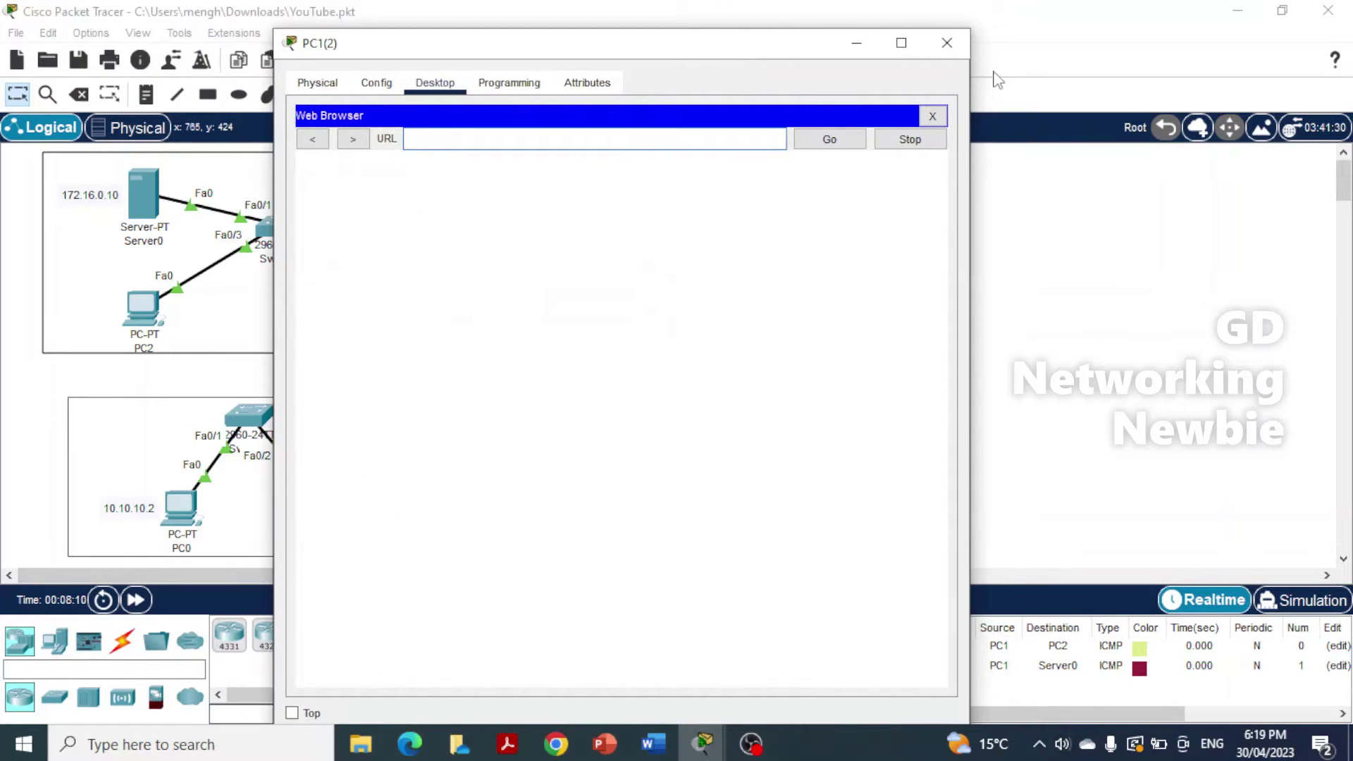
pyautogui.click(946, 43)
# Browse to 172.16.0.10 in the web browser of PC1(2)
pyautogui.click(874, 529)
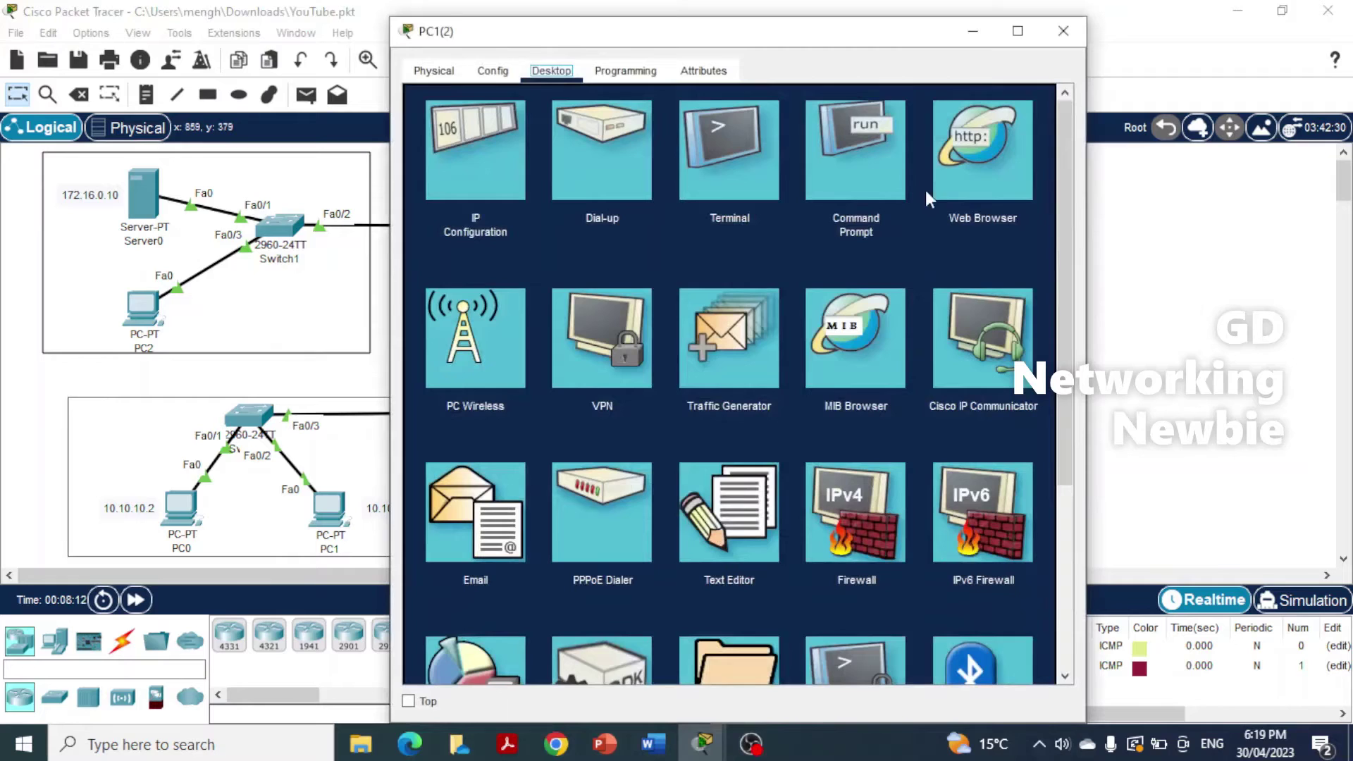
pyautogui.click(959, 165)
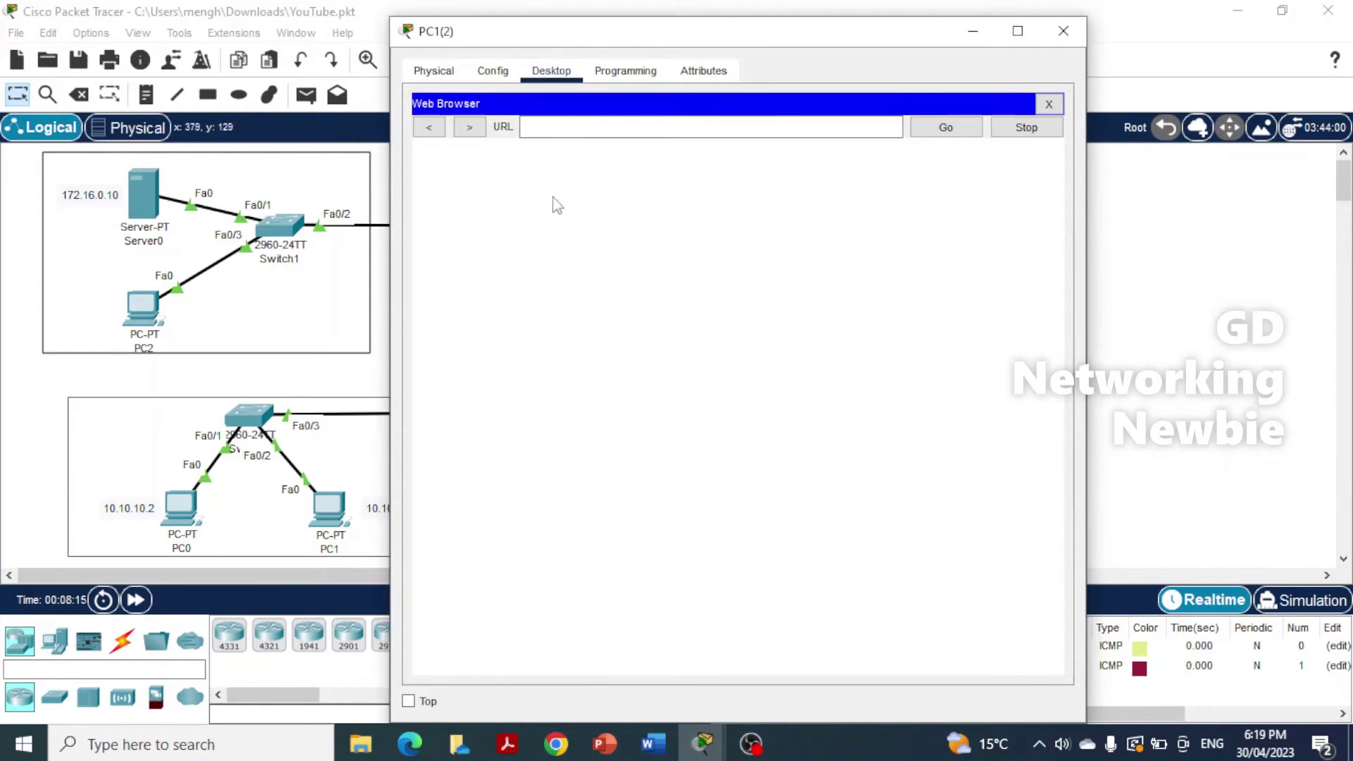
pyautogui.click(553, 128)
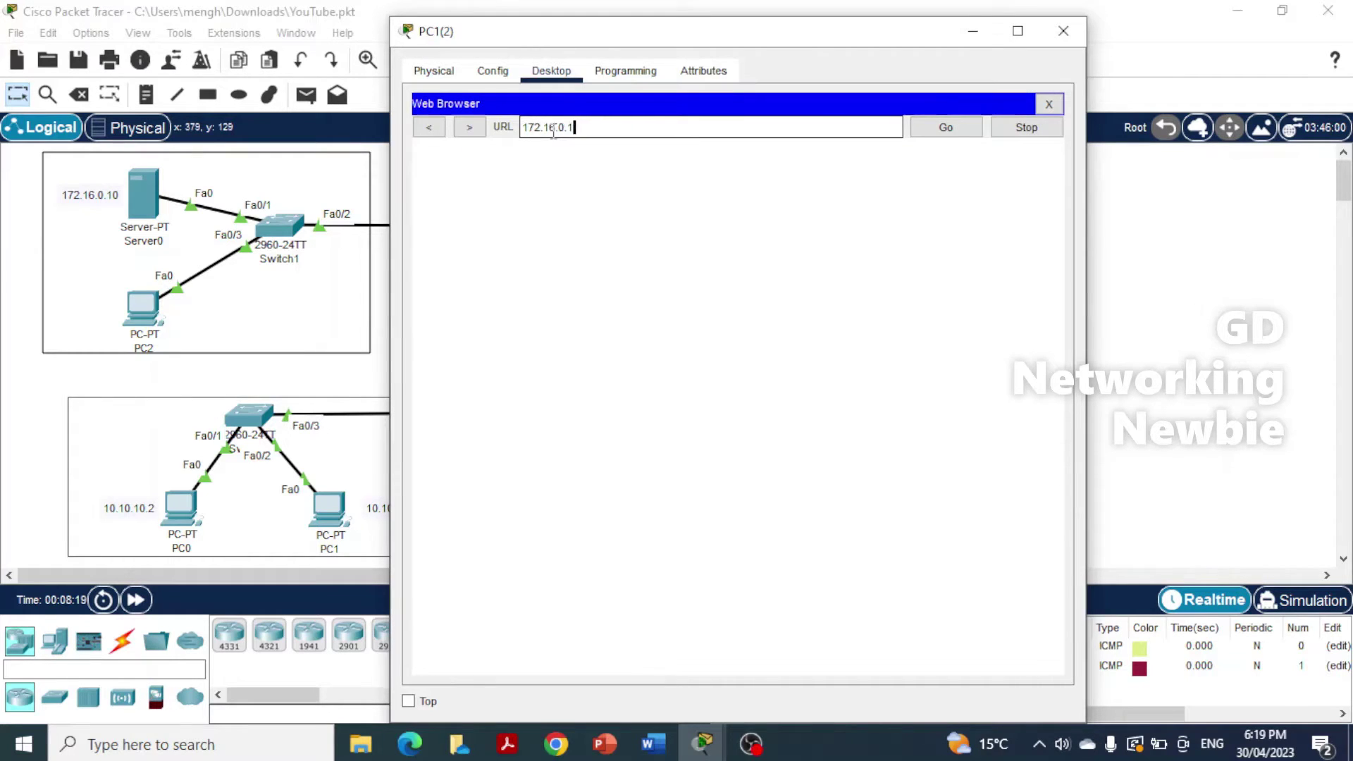
pyautogui.press('Return')
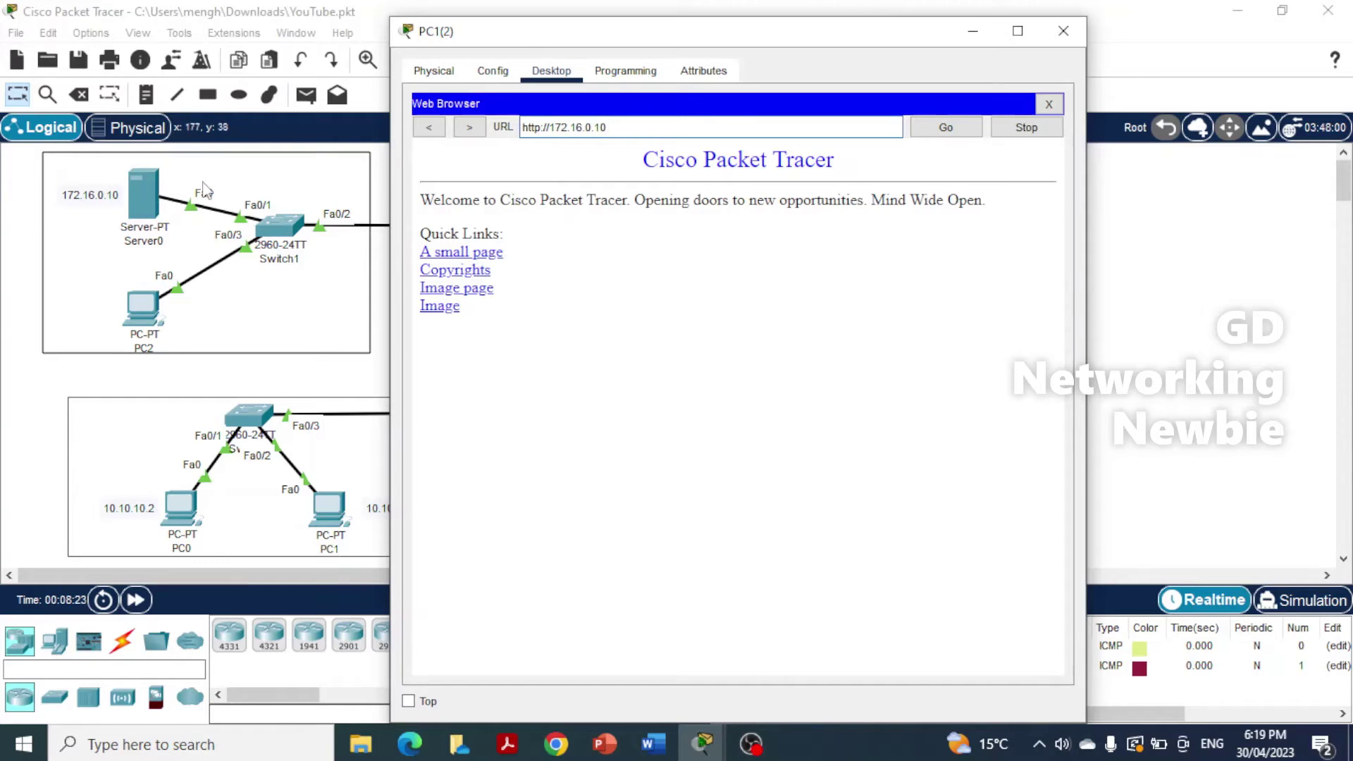
# Visit the "A small page" link twice, returning to the index page each time, and close PC1(2)
pyautogui.click(486, 253)
pyautogui.click(437, 176)
pyautogui.click(459, 254)
pyautogui.click(442, 176)
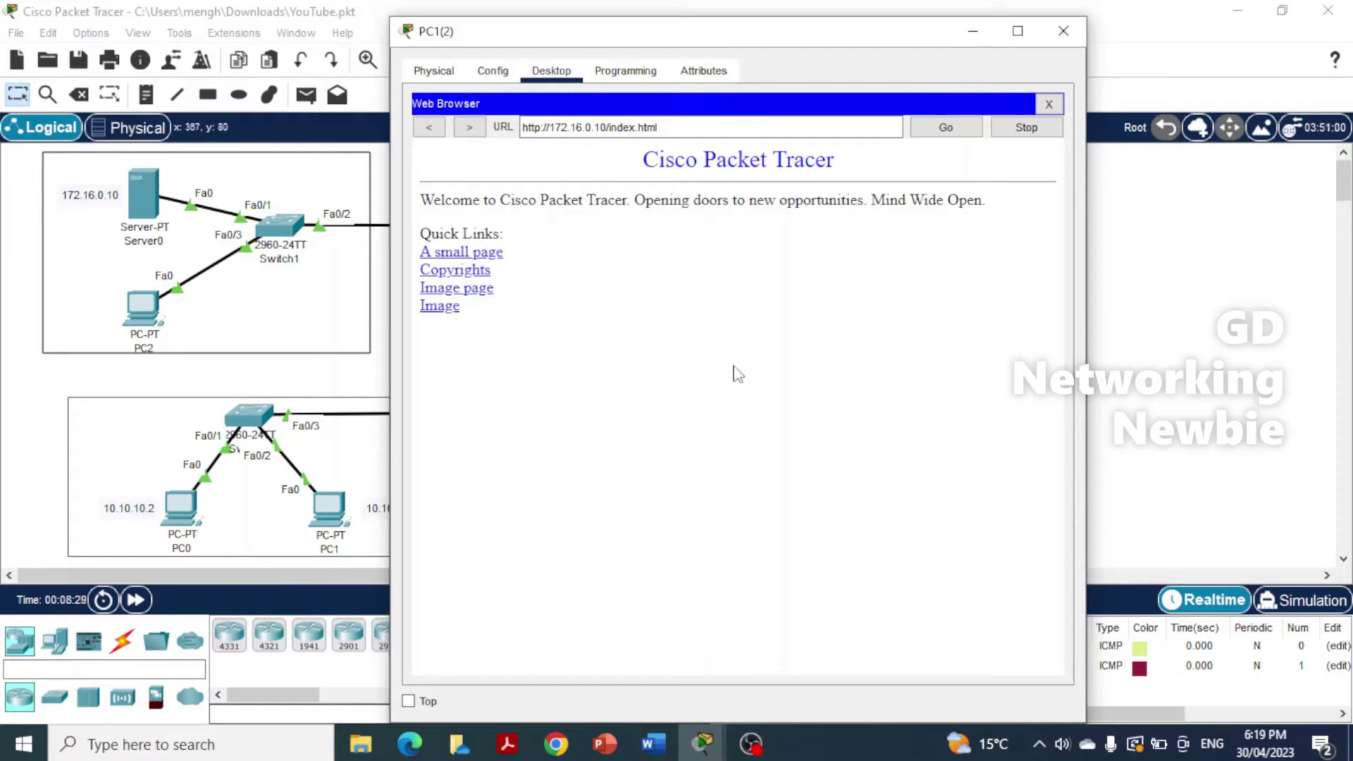
pyautogui.click(1064, 31)
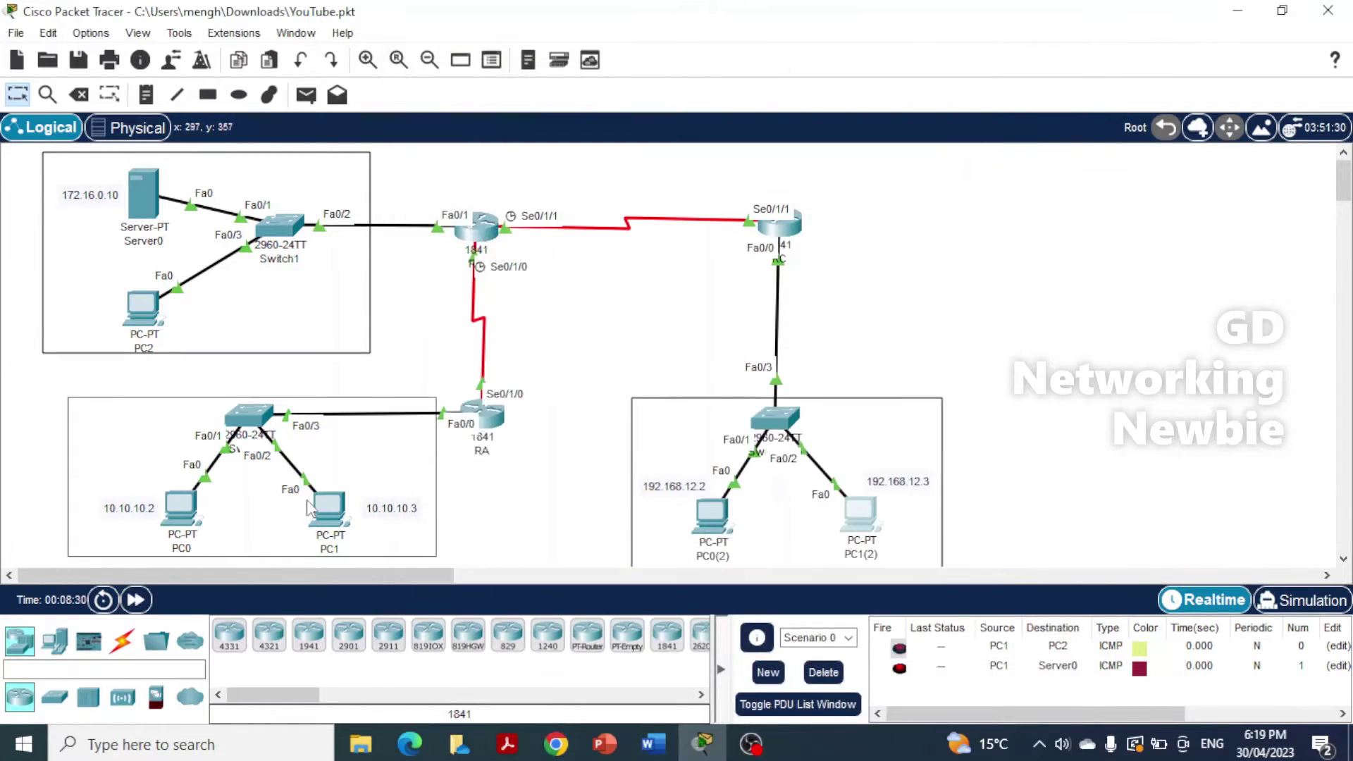
# Browse to 172.16.0.10 in the web browser of PC1 and close its window
pyautogui.click(344, 533)
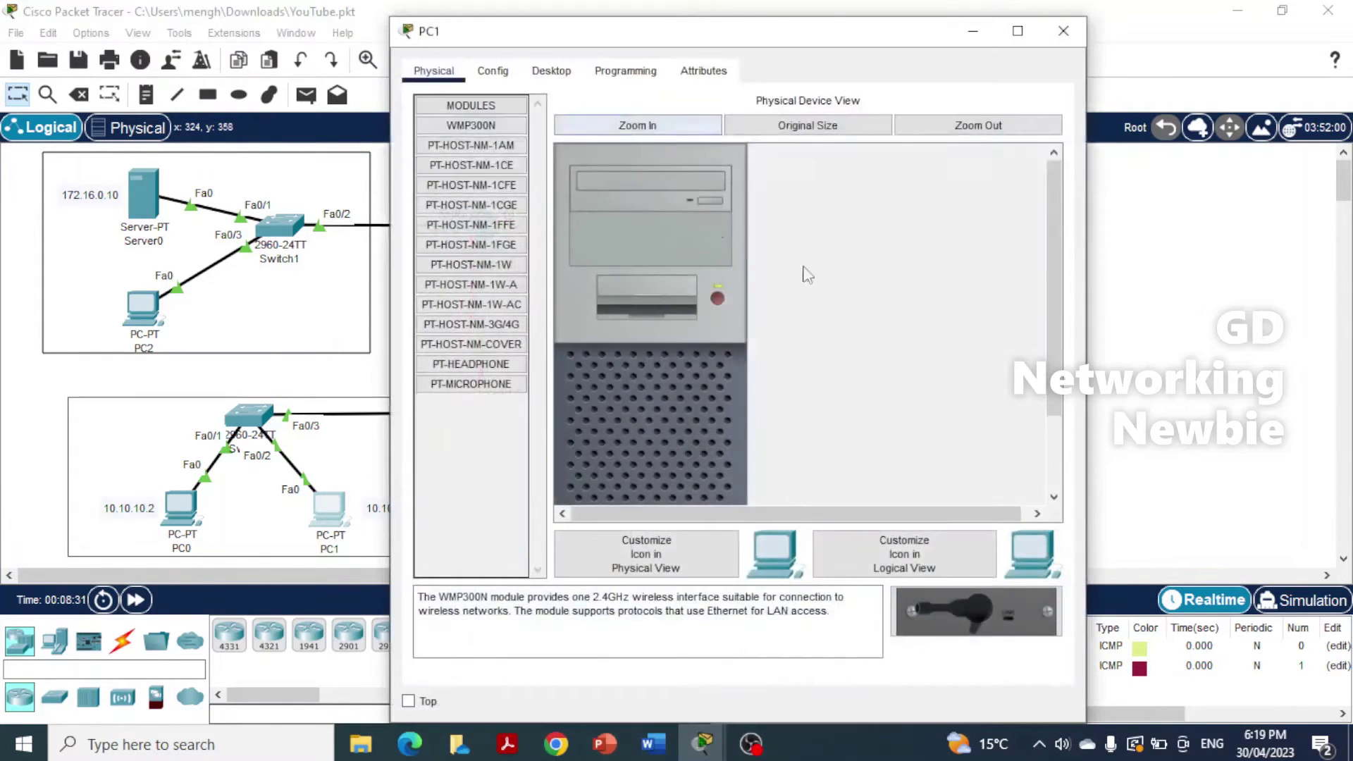
pyautogui.click(562, 77)
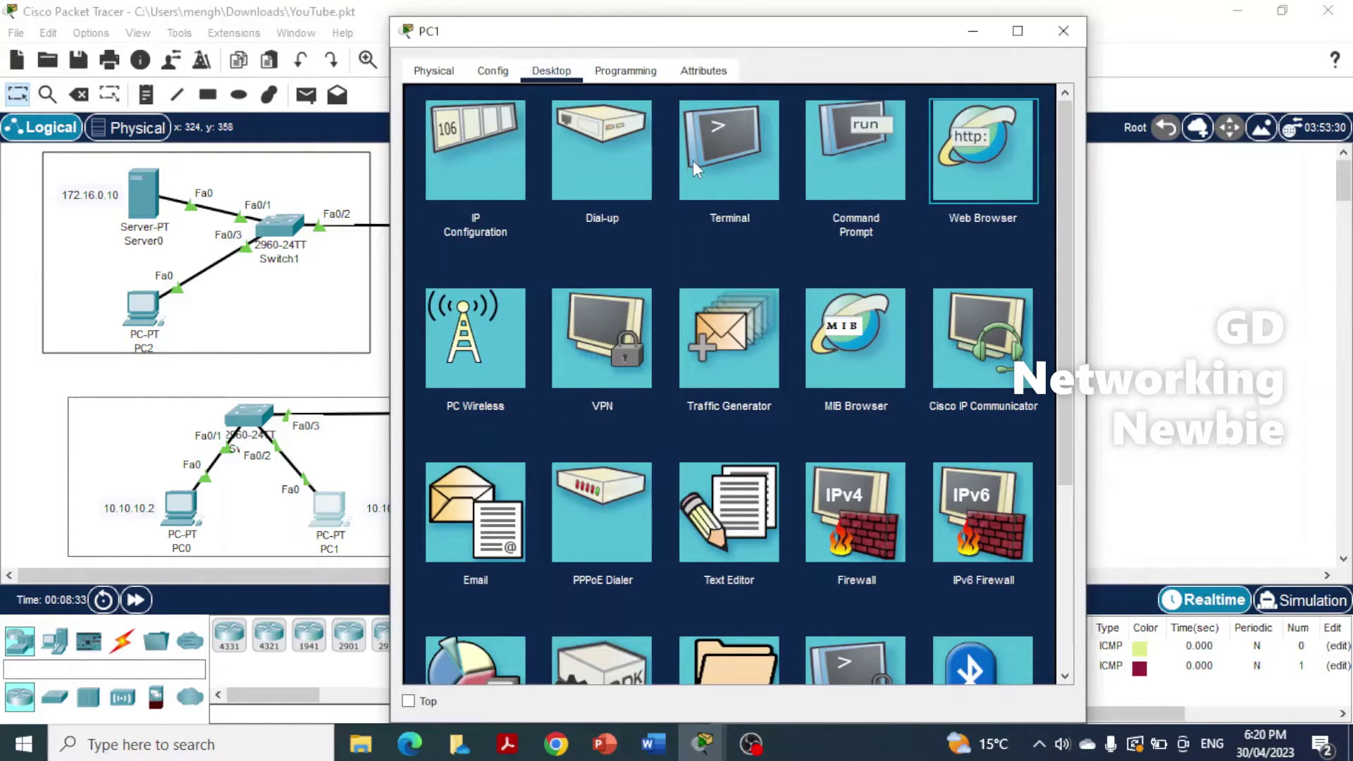
pyautogui.click(983, 150)
pyautogui.click(538, 128)
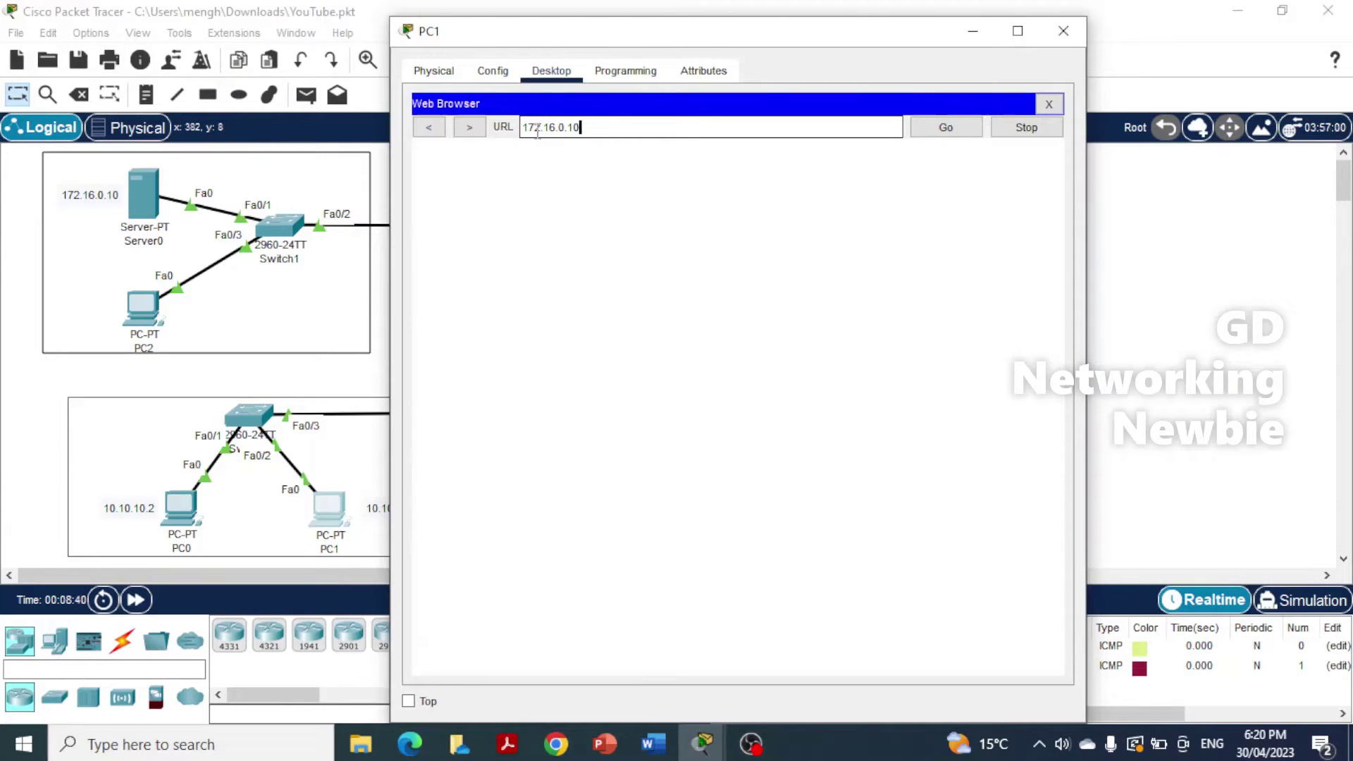
pyautogui.press('Return')
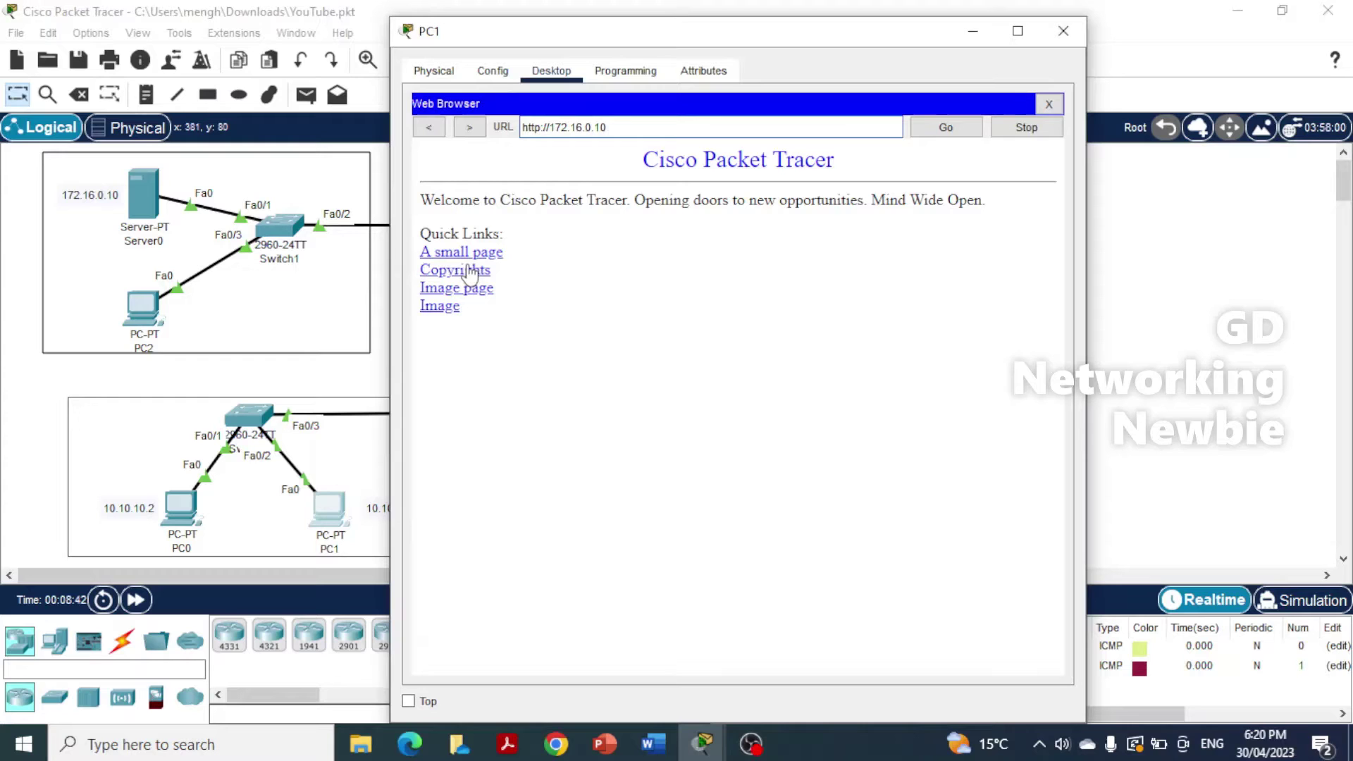
pyautogui.click(1064, 31)
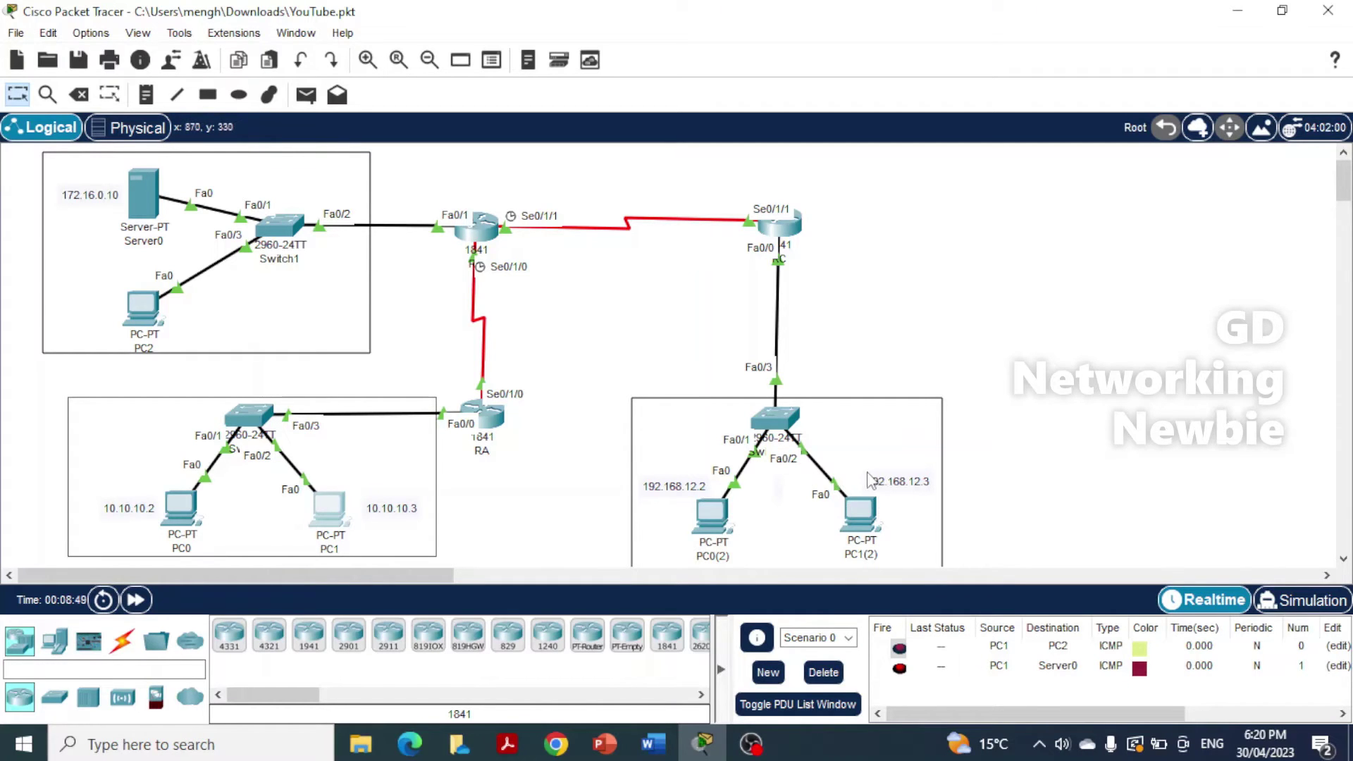
# Draw light green filled ellipses with black outlines around PC1(2) and around Server0
pyautogui.click(240, 95)
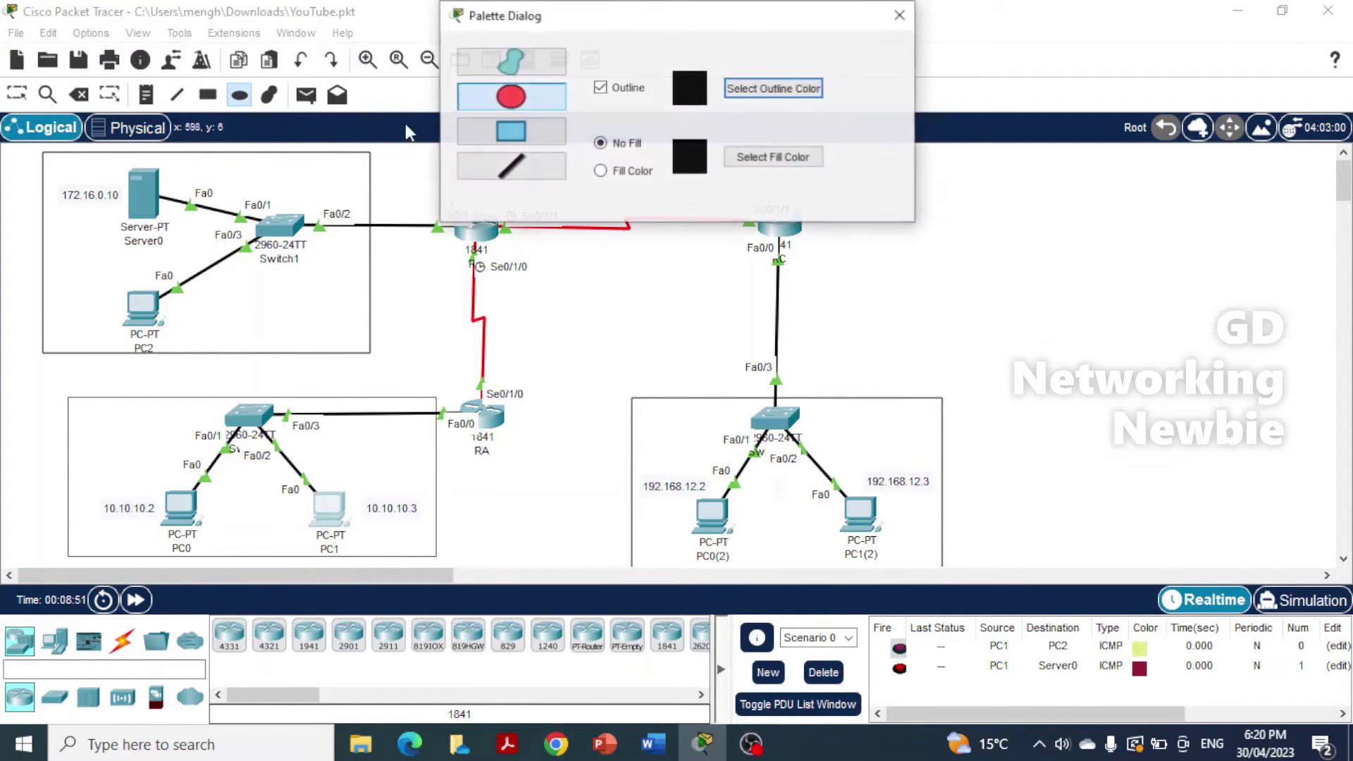
pyautogui.click(629, 174)
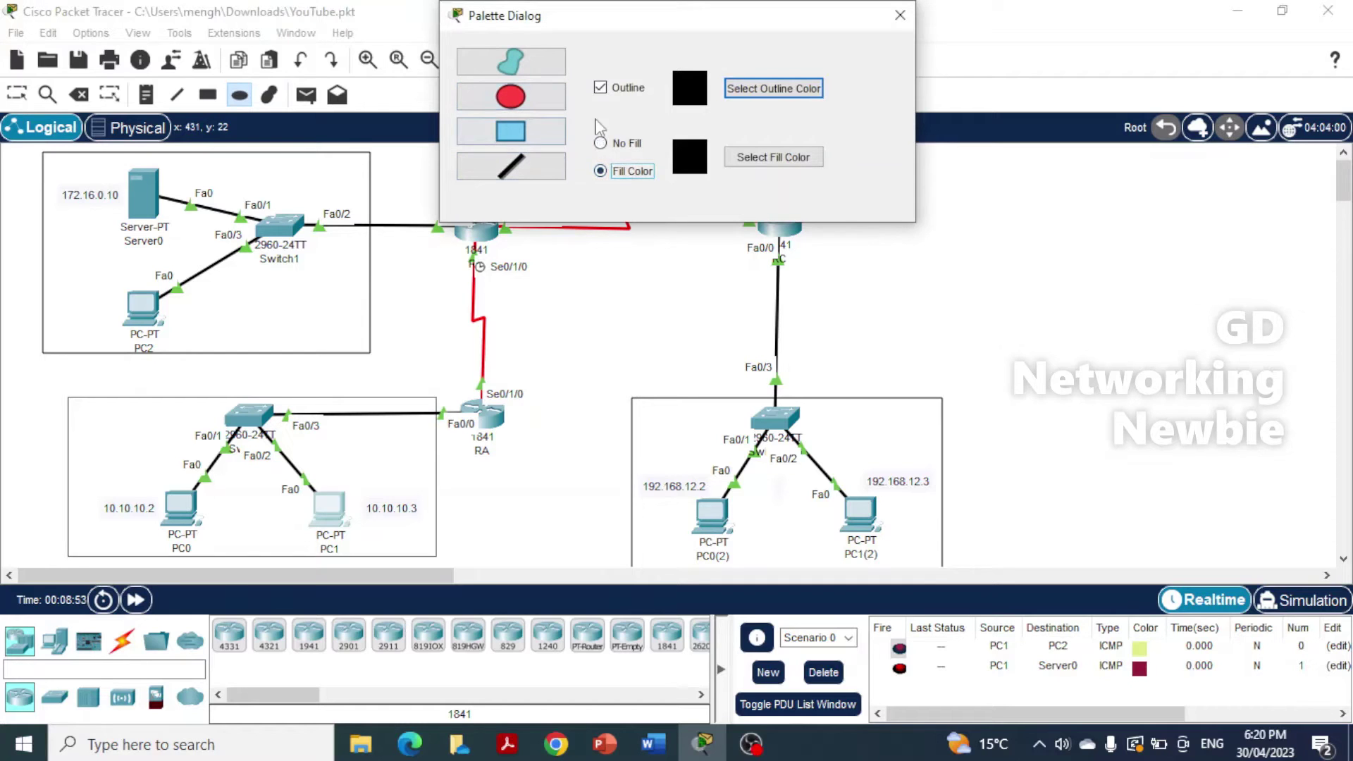
pyautogui.click(761, 162)
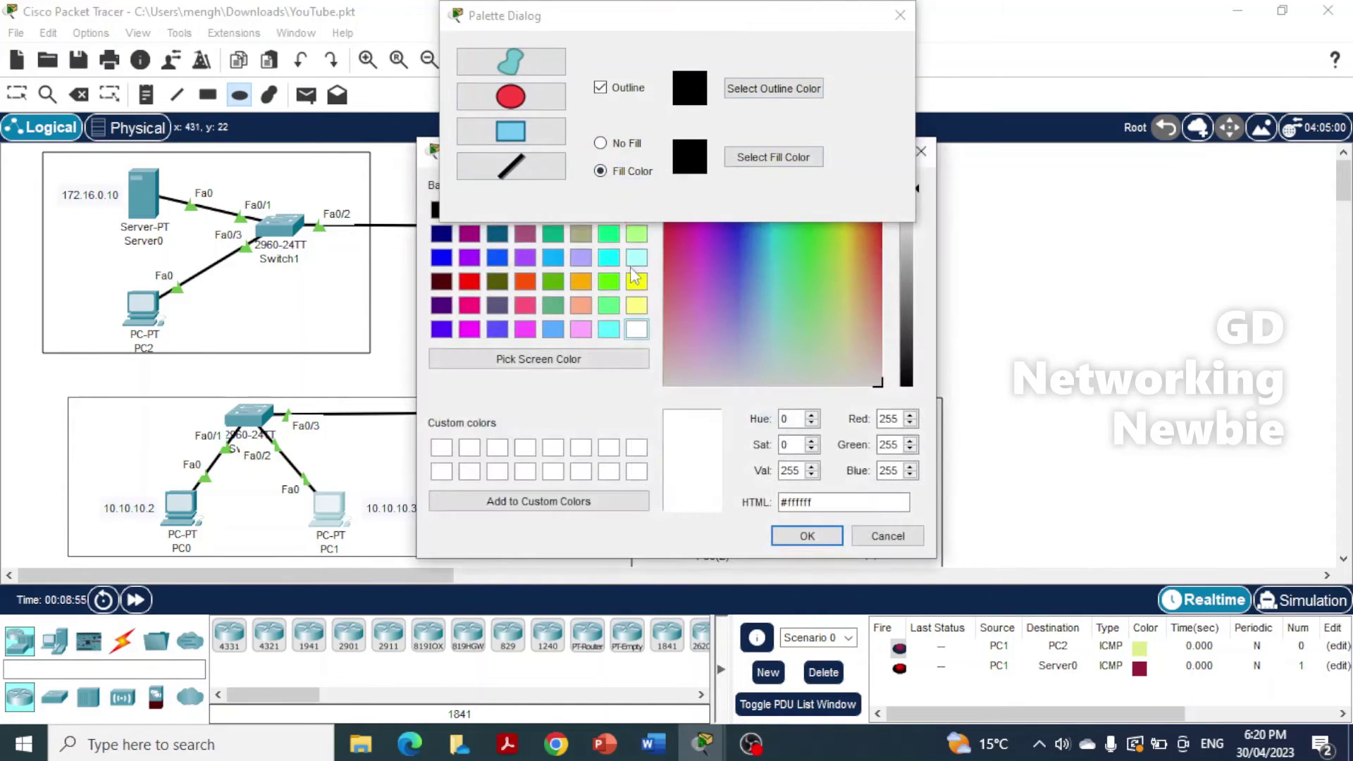
pyautogui.click(634, 238)
pyautogui.press('Return')
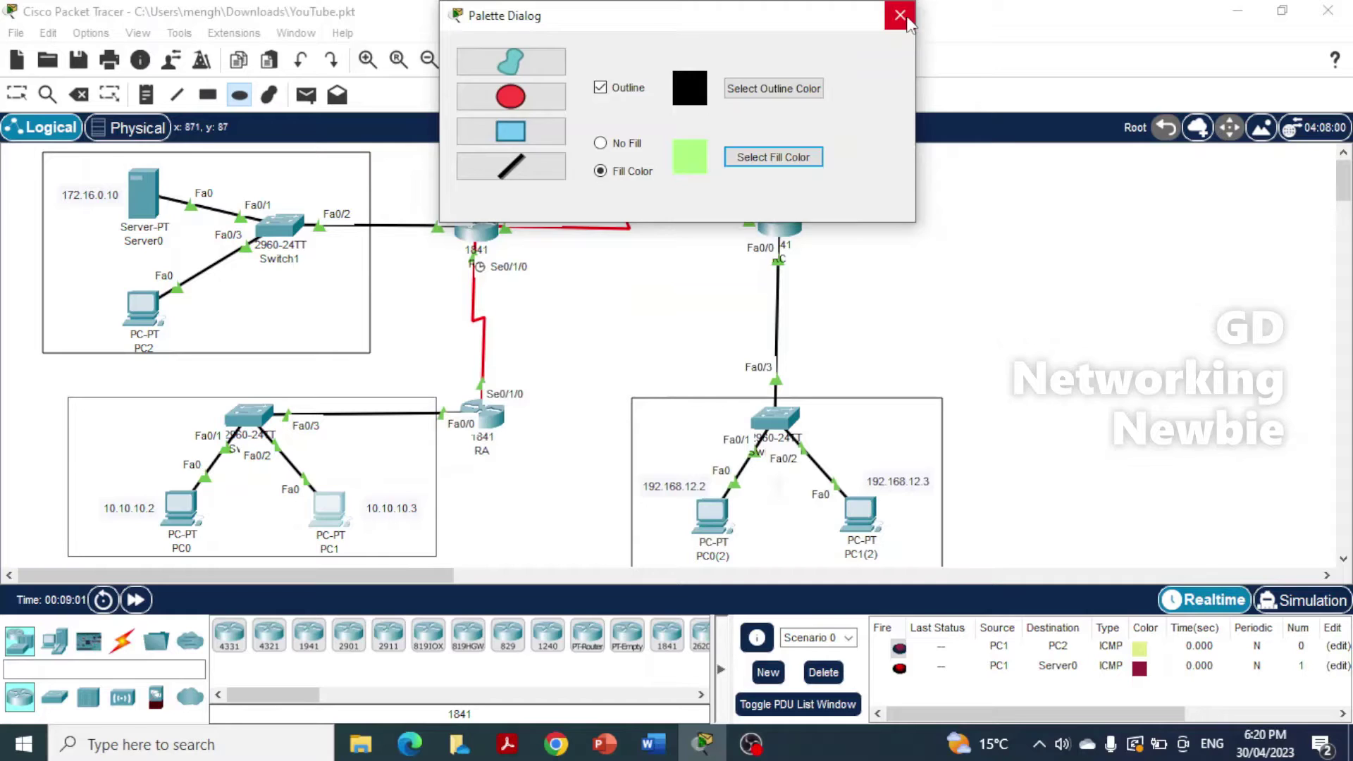
pyautogui.click(908, 22)
pyautogui.moveTo(794, 477); pyautogui.dragTo(941, 581)
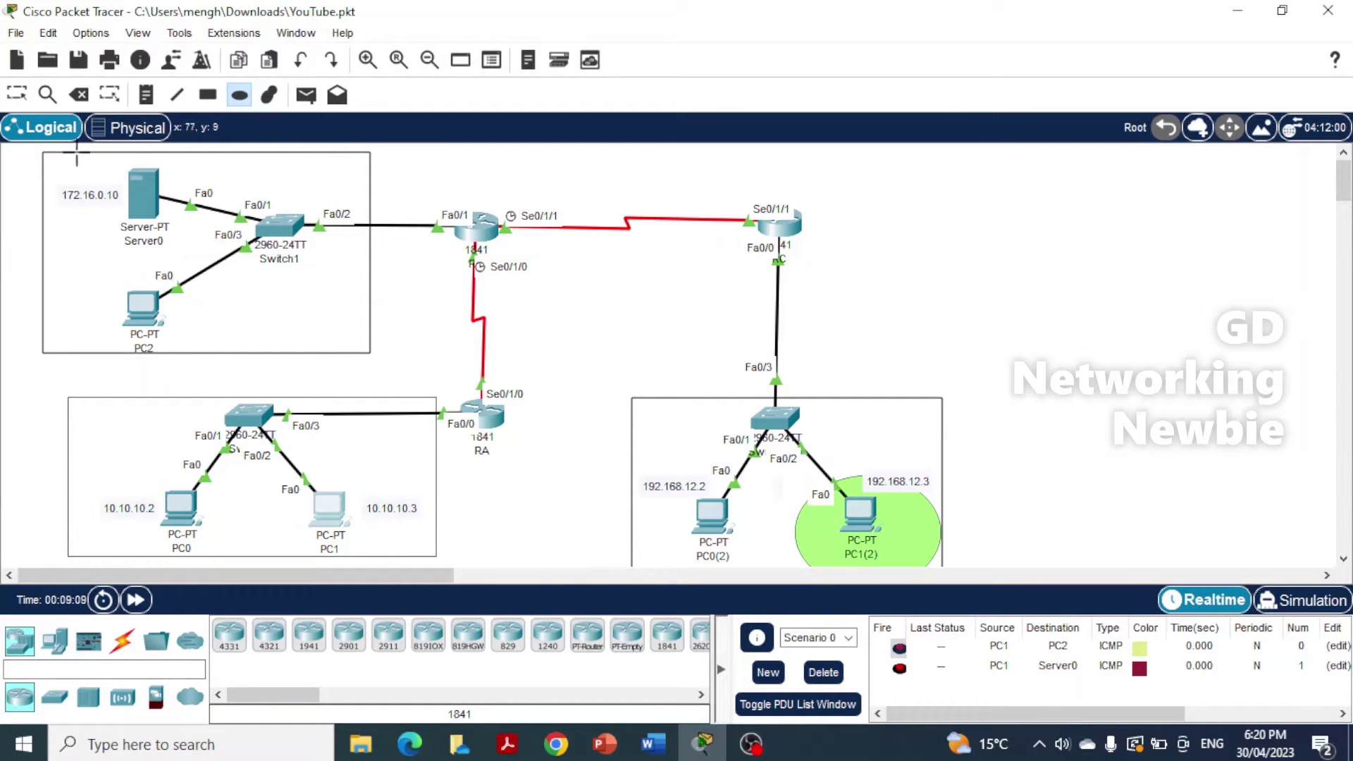
pyautogui.moveTo(65, 153); pyautogui.dragTo(188, 261)
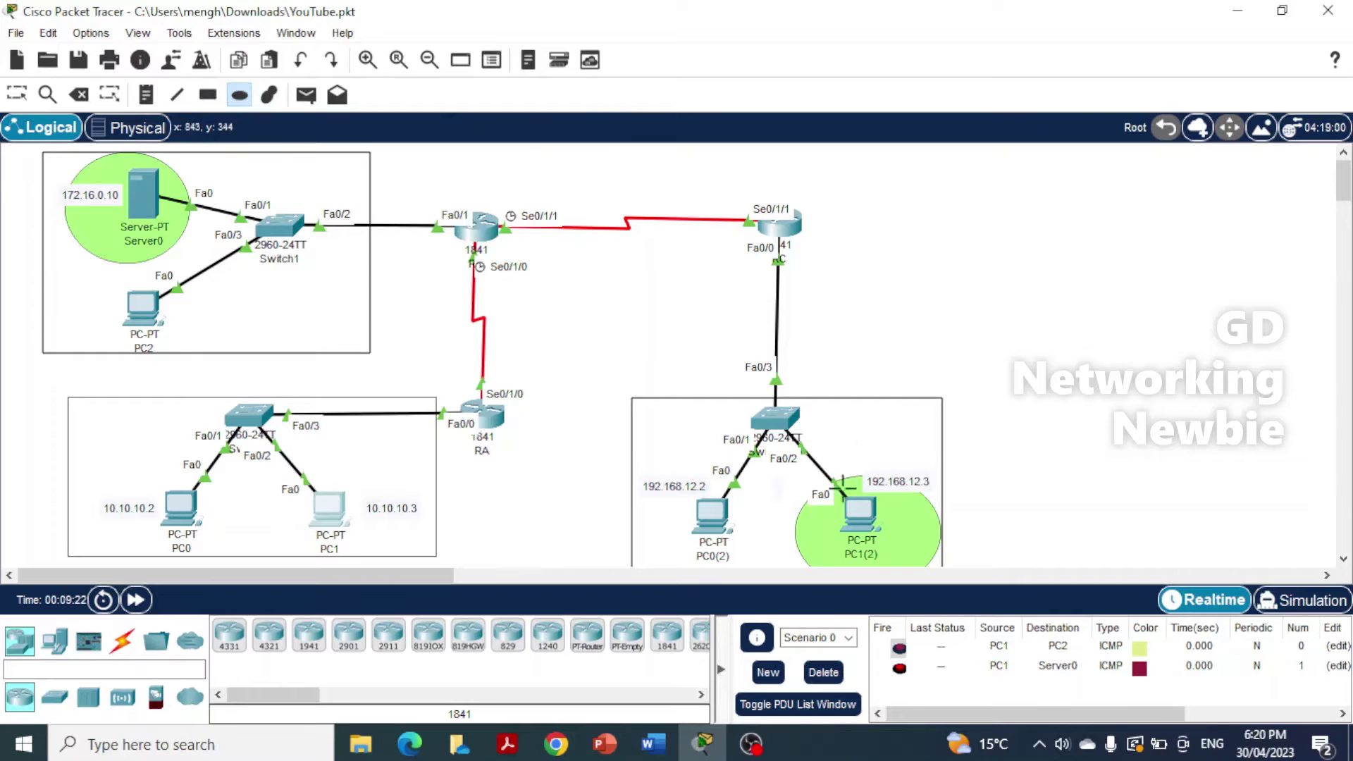
pyautogui.press('Escape')
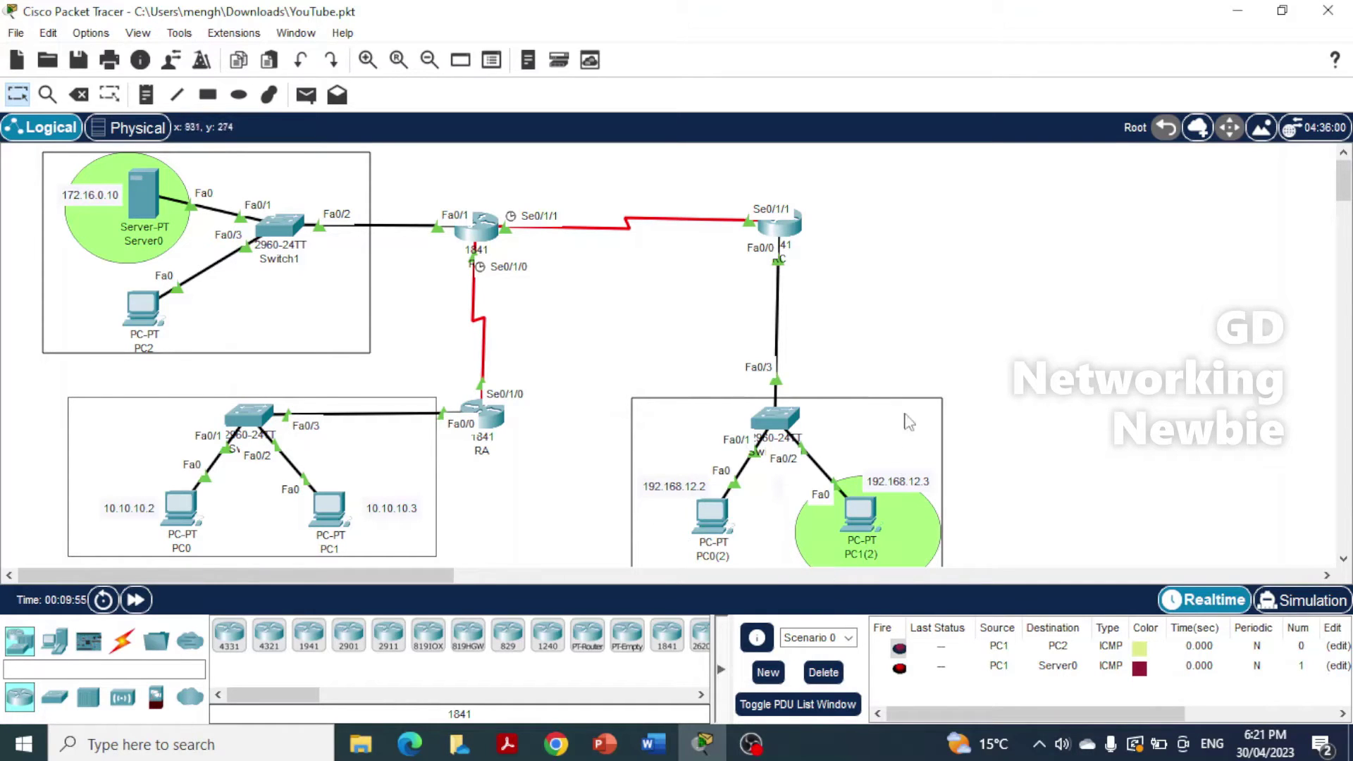
# Enter global configuration mode on router RC with enable and config terminal
pyautogui.click(788, 240)
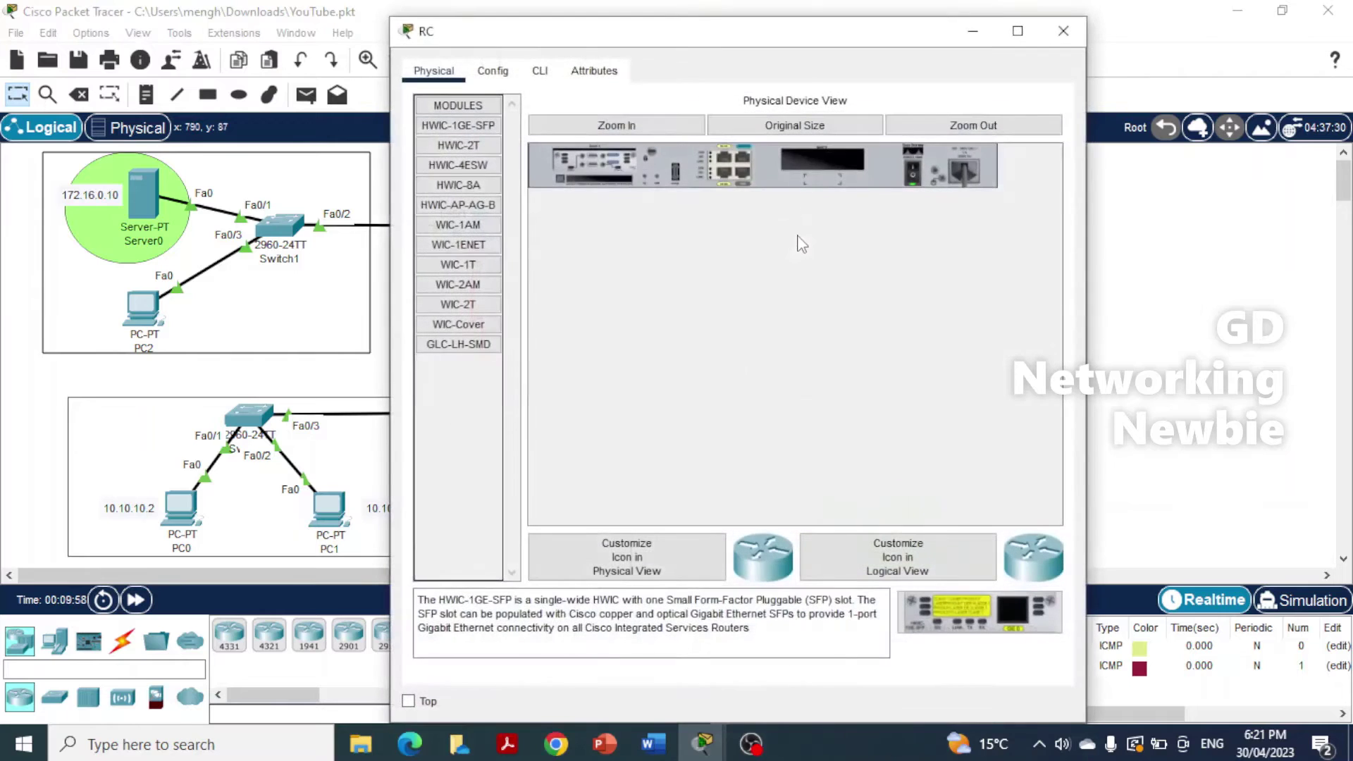
pyautogui.click(540, 72)
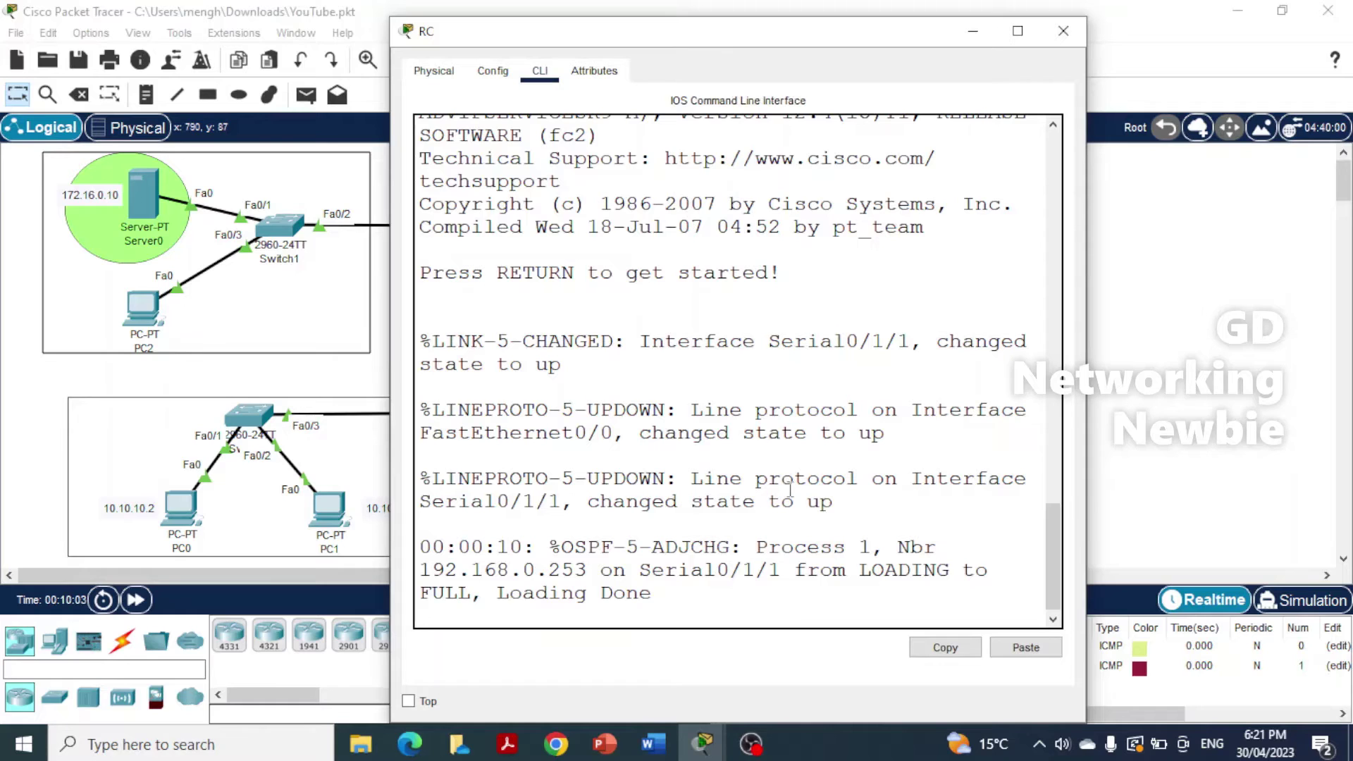
pyautogui.press('Return')
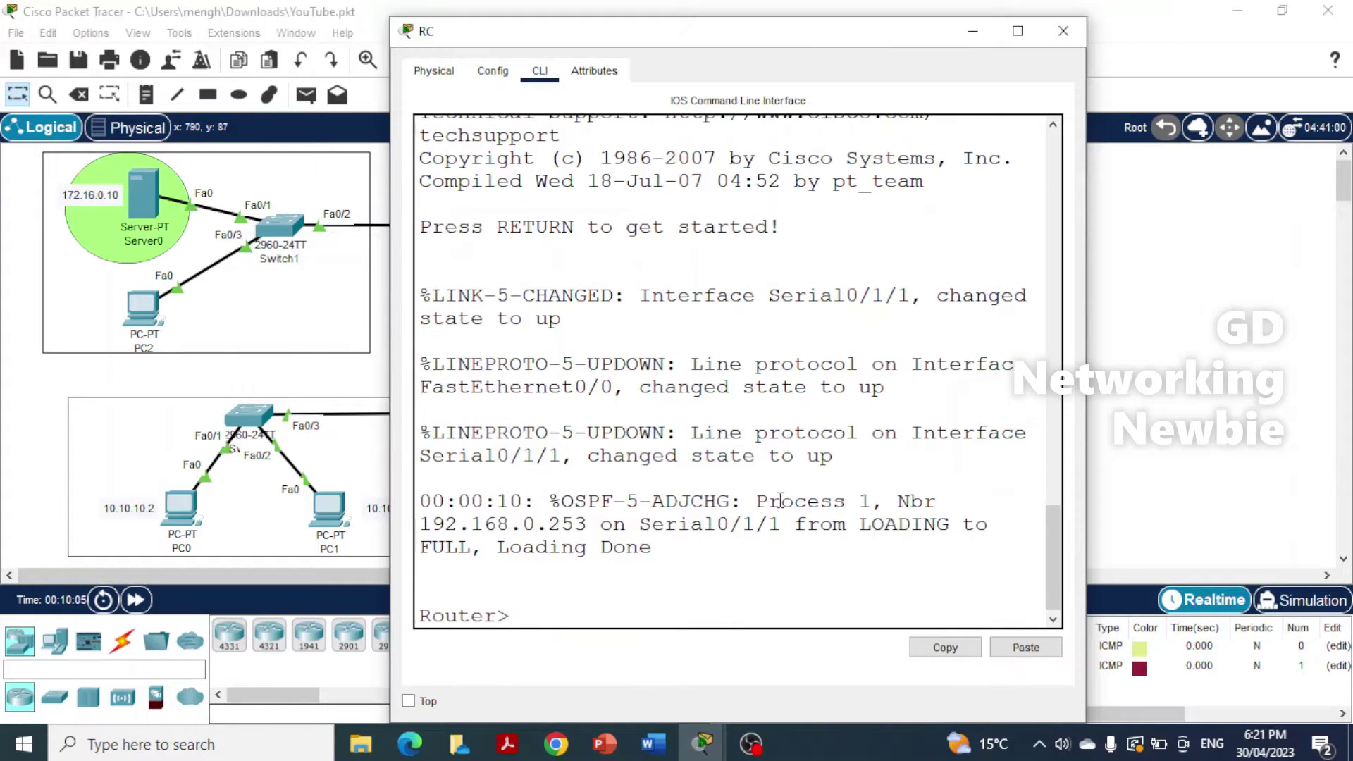
pyautogui.write('ean')
pyautogui.write('nab')
pyautogui.write('le')
pyautogui.press('Return')
pyautogui.write('config ')
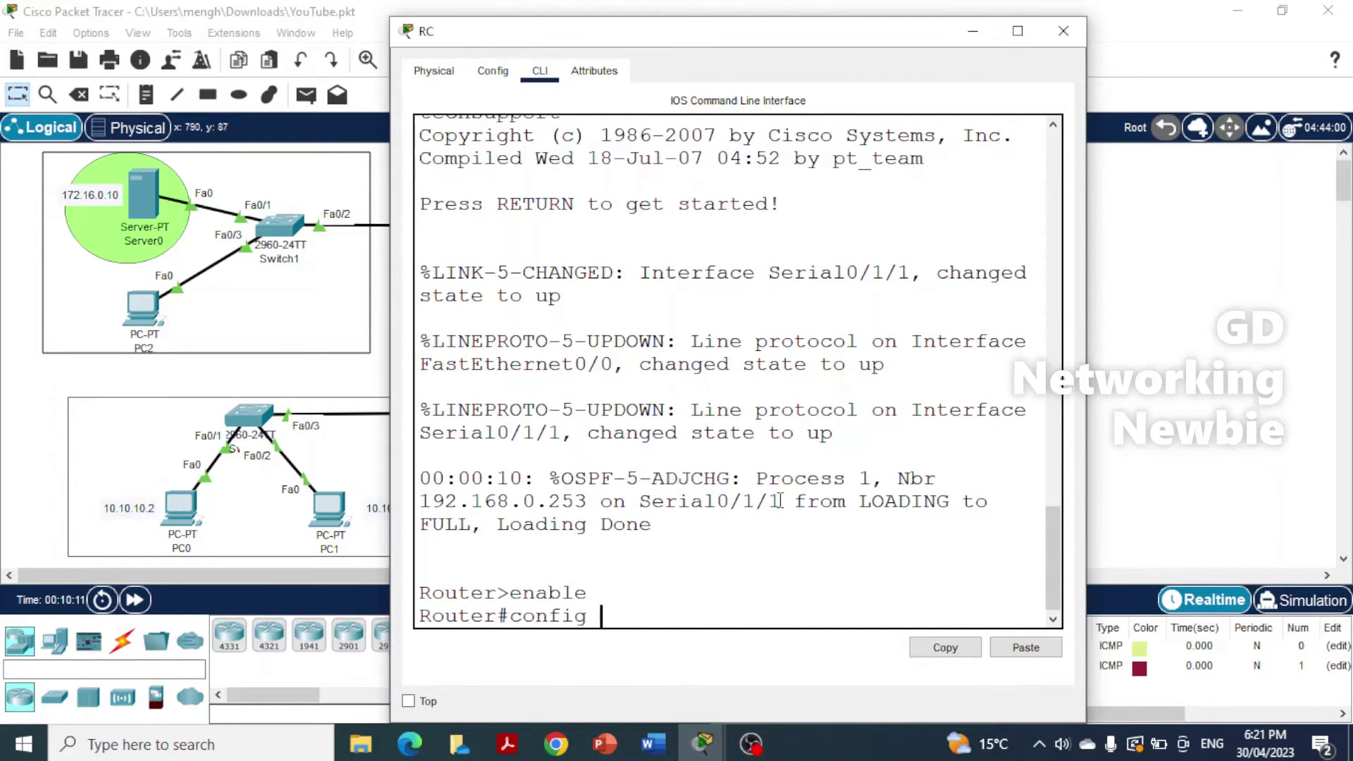
pyautogui.write('t')
pyautogui.press('Tab')
pyautogui.press('Return')
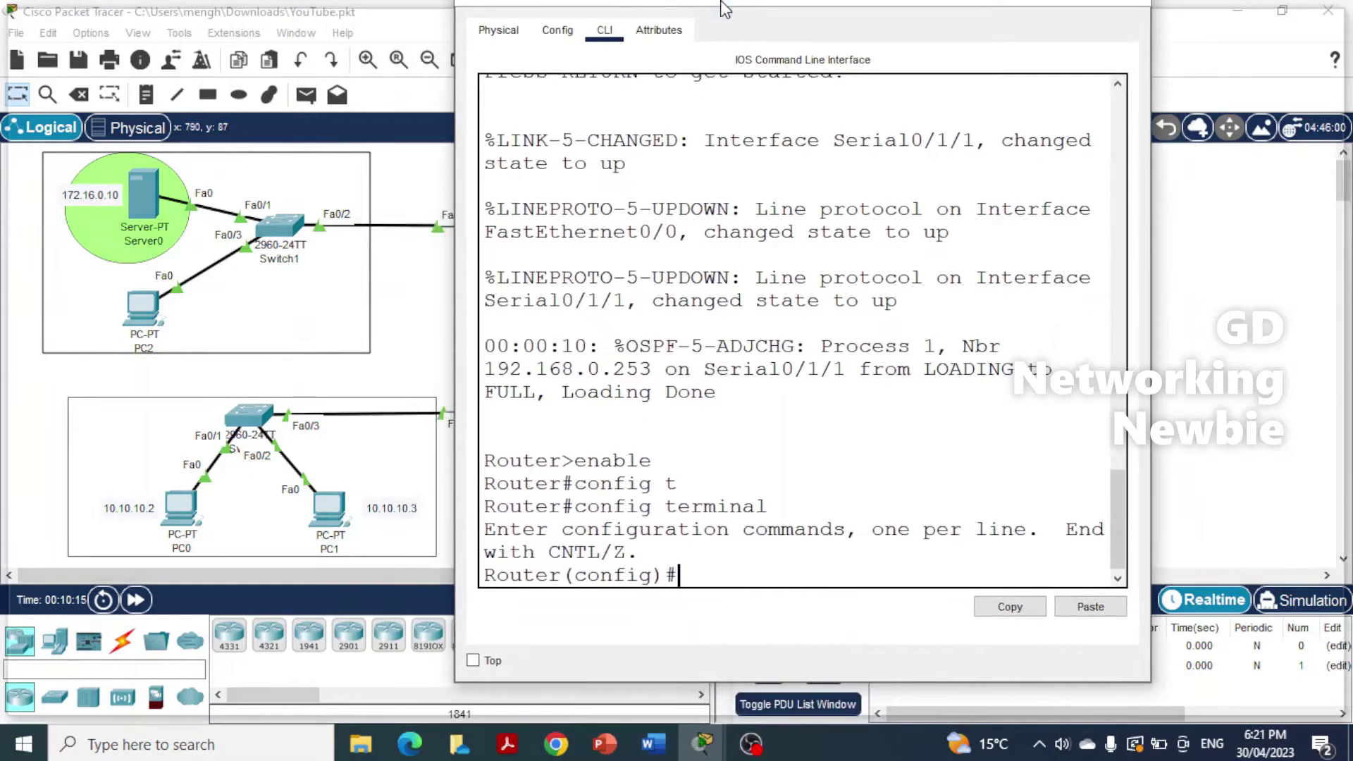
# Restore the RC window to a floating size and widen it, with its command line at the latest prompt
pyautogui.doubleClick(719, 12)
pyautogui.click(1295, 11)
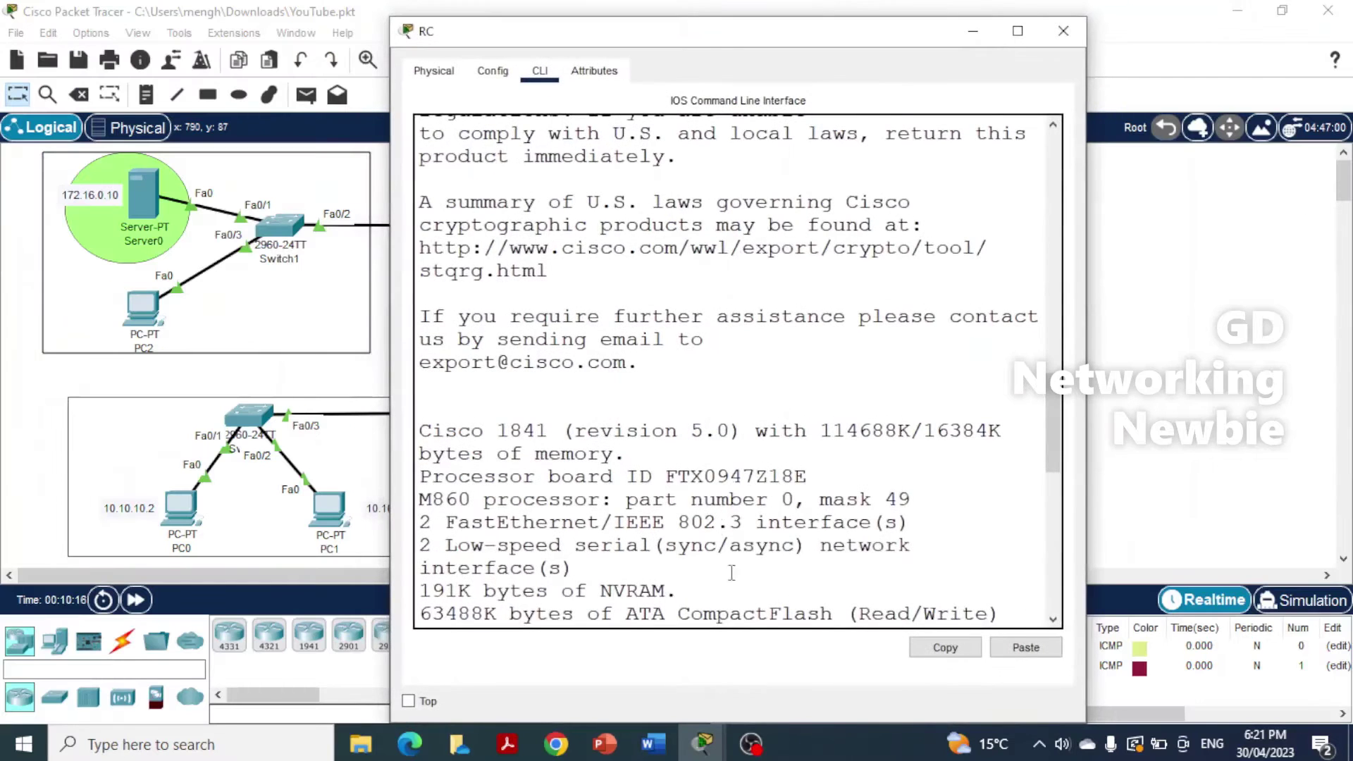
pyautogui.scroll(-10, 833, 530)
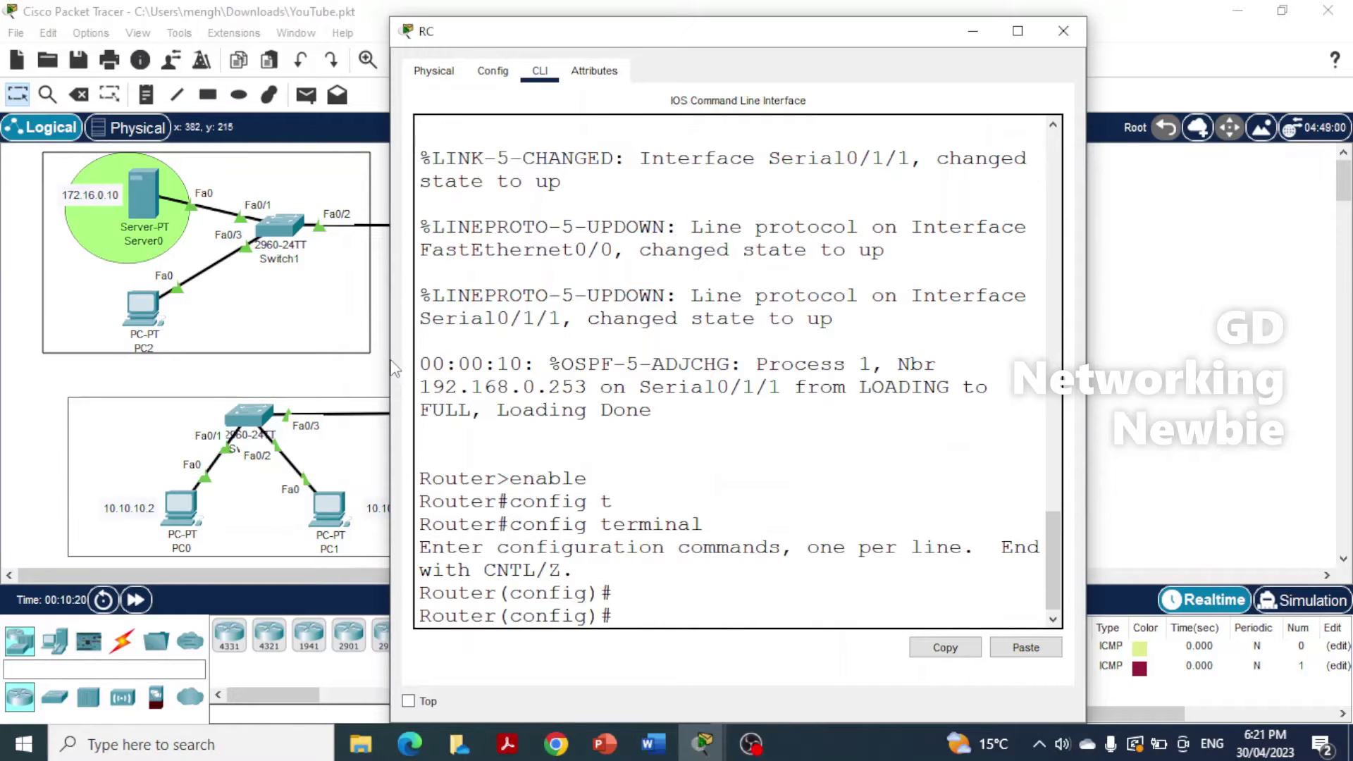
pyautogui.moveTo(391, 367); pyautogui.dragTo(177, 343)
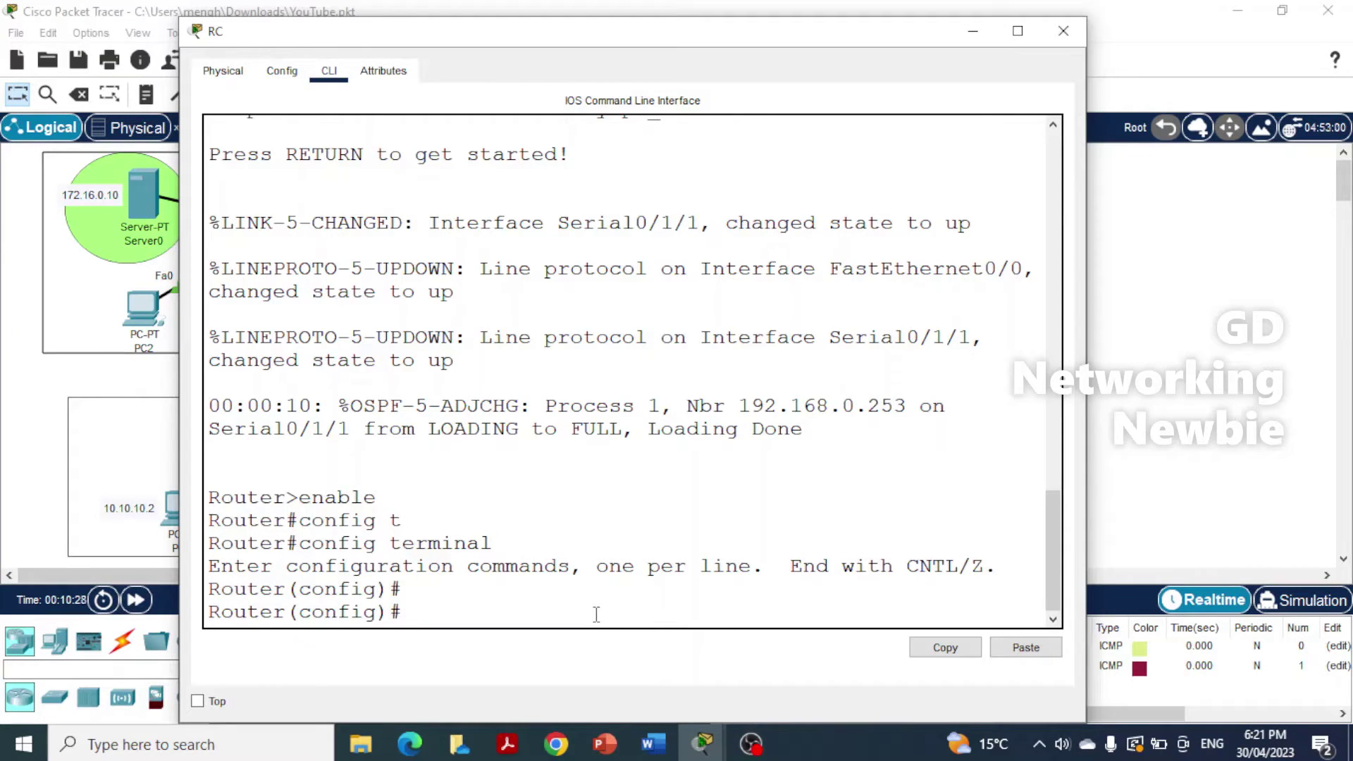
# Enter ip access-list on router RC, list the available types with ?, and complete the command with extended
pyautogui.write('ip ac')
pyautogui.press('Tab')
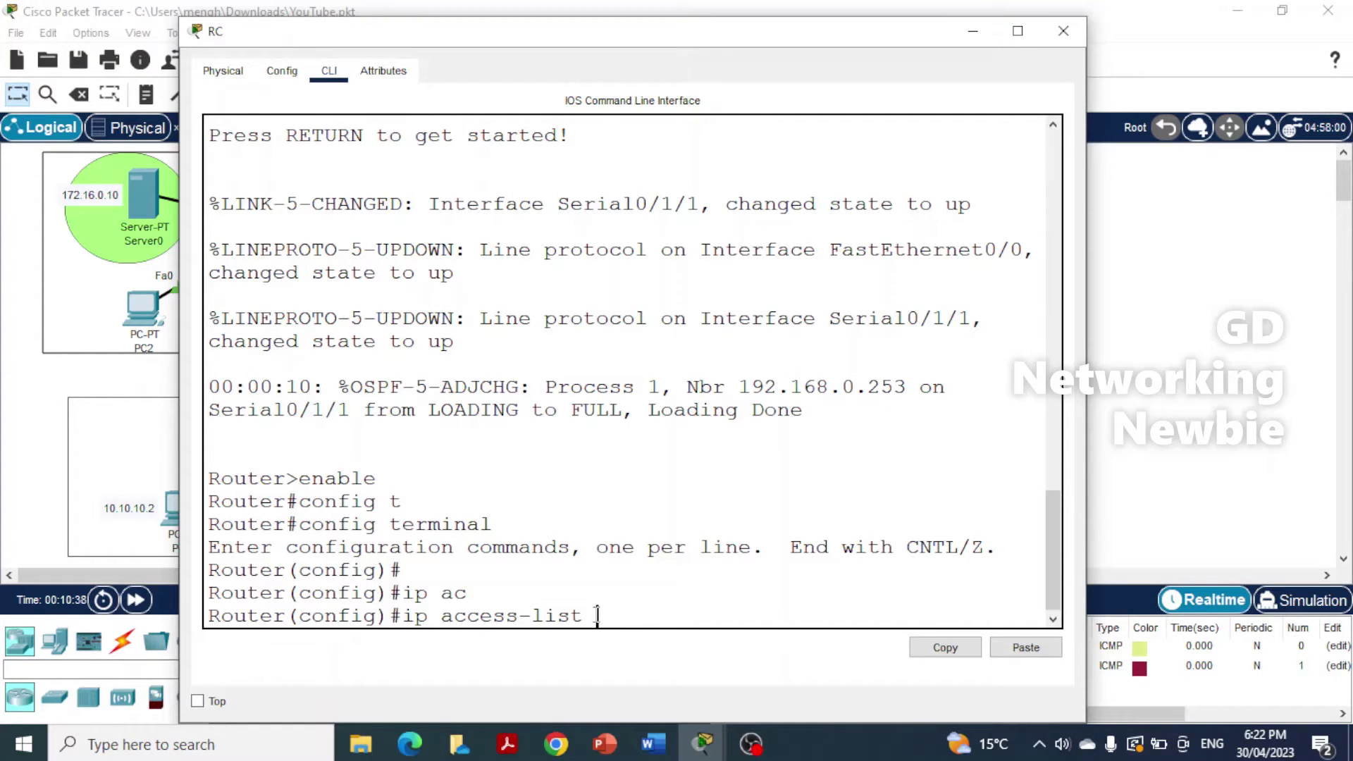
pyautogui.write('?')
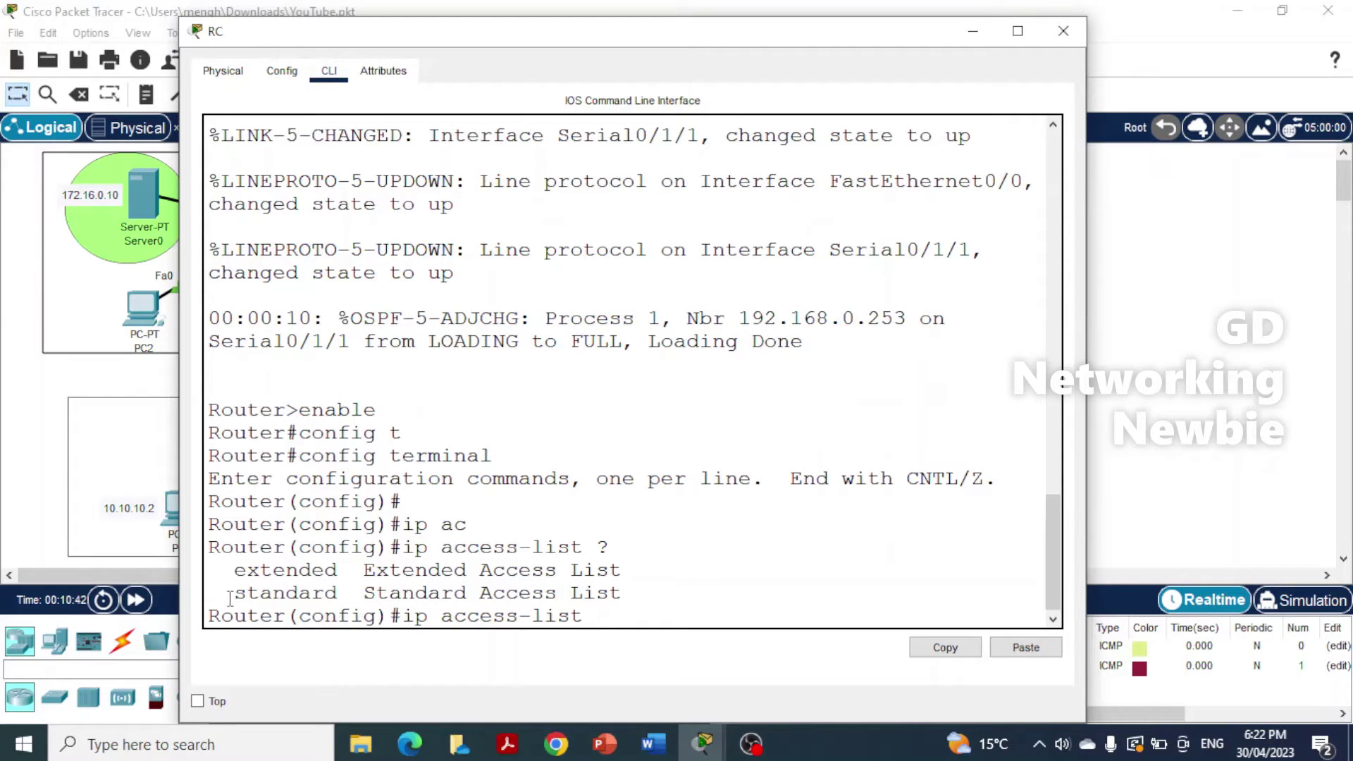
pyautogui.moveTo(235, 594); pyautogui.dragTo(314, 596)
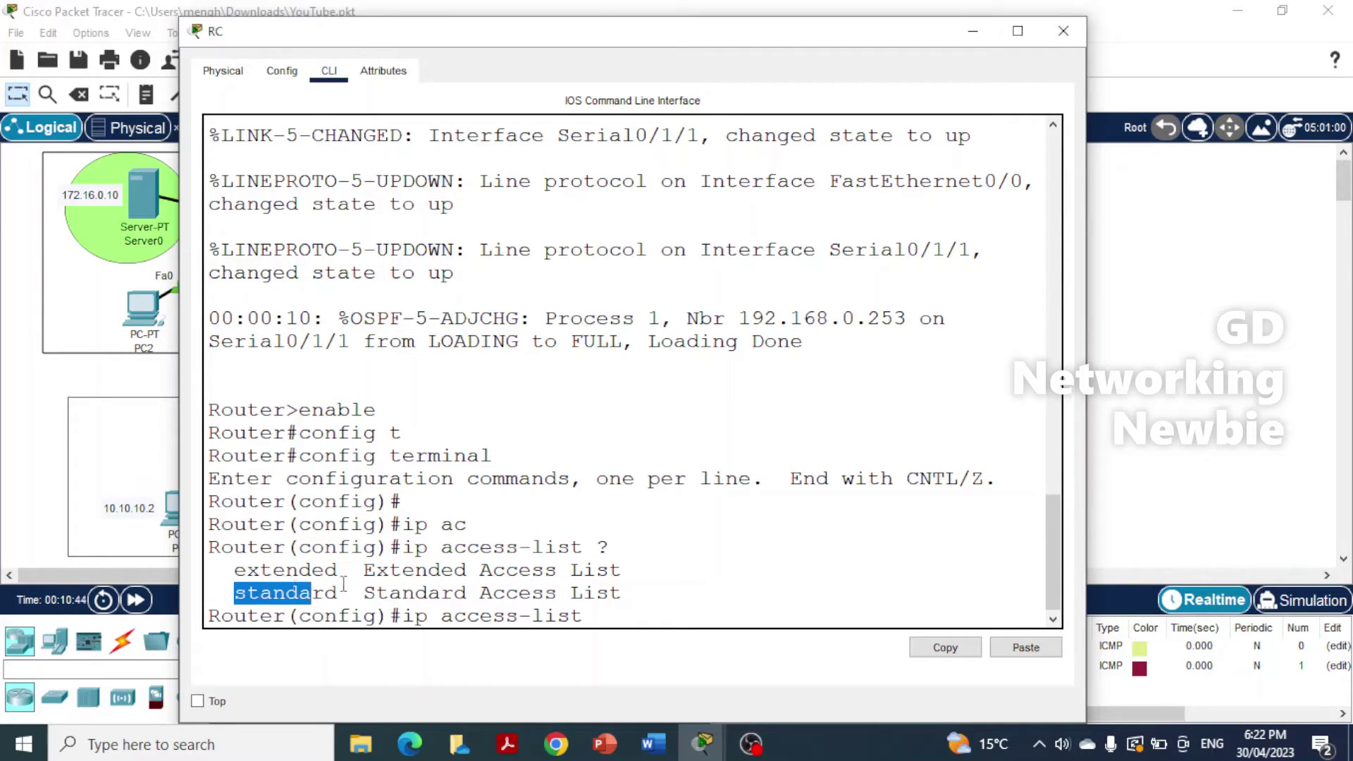
pyautogui.click(730, 649)
pyautogui.write('exte')
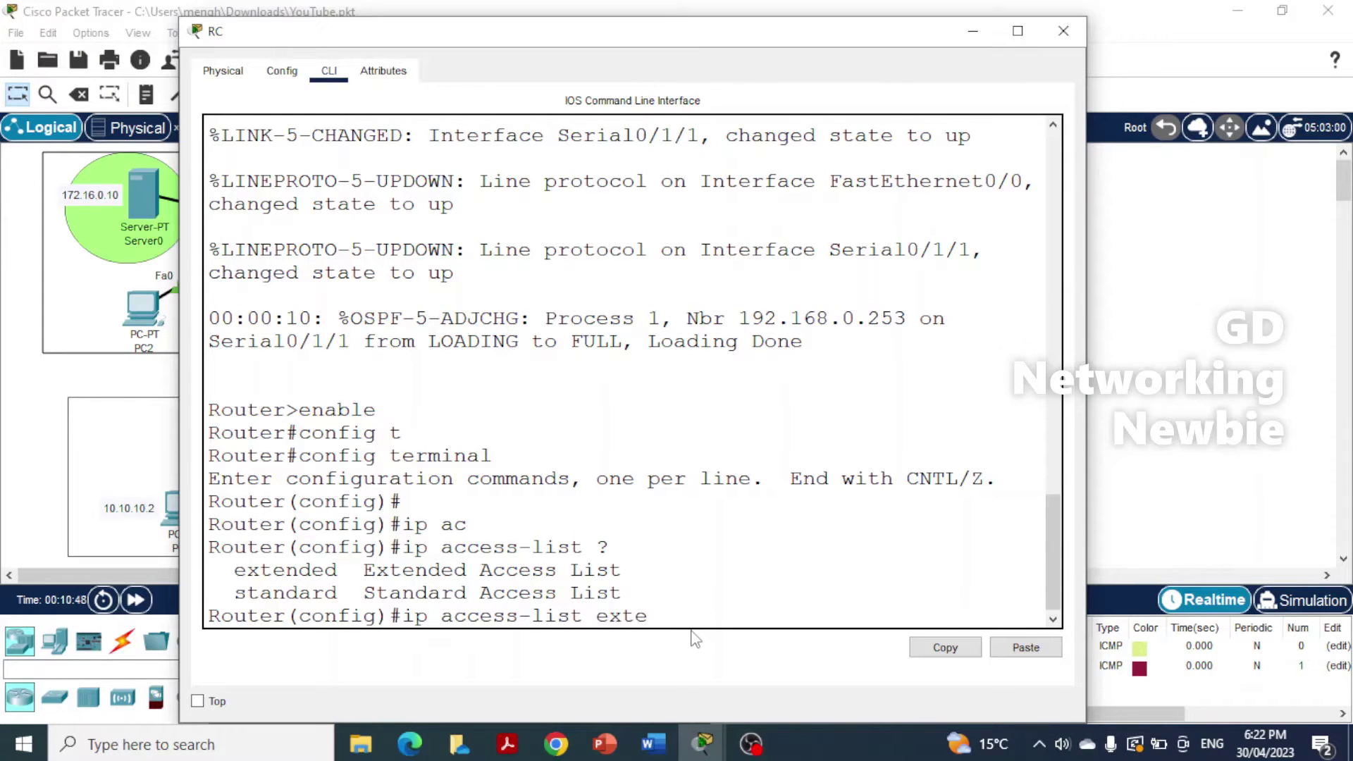
pyautogui.press('Tab')
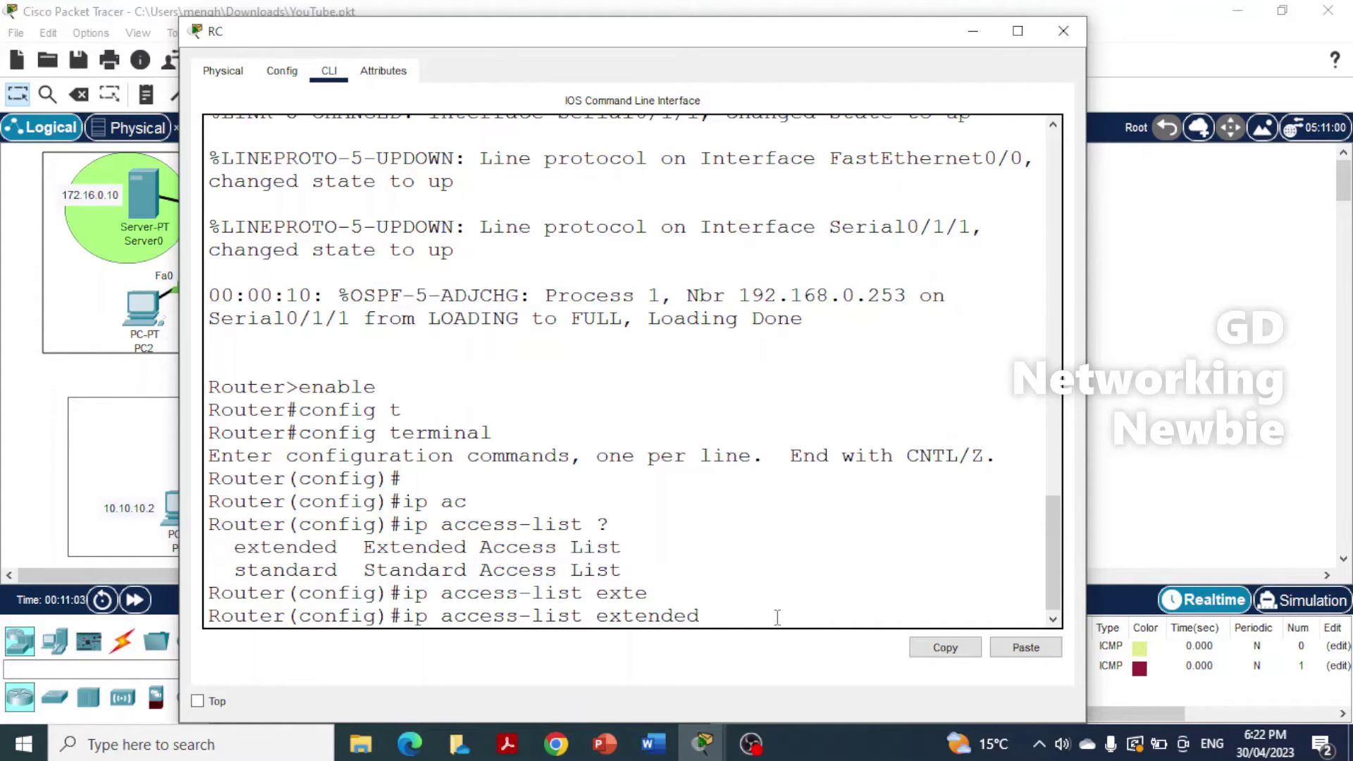
# Check the naming options with ?, name the extended access list my_AL, and enter its configuration mode
pyautogui.write('?')
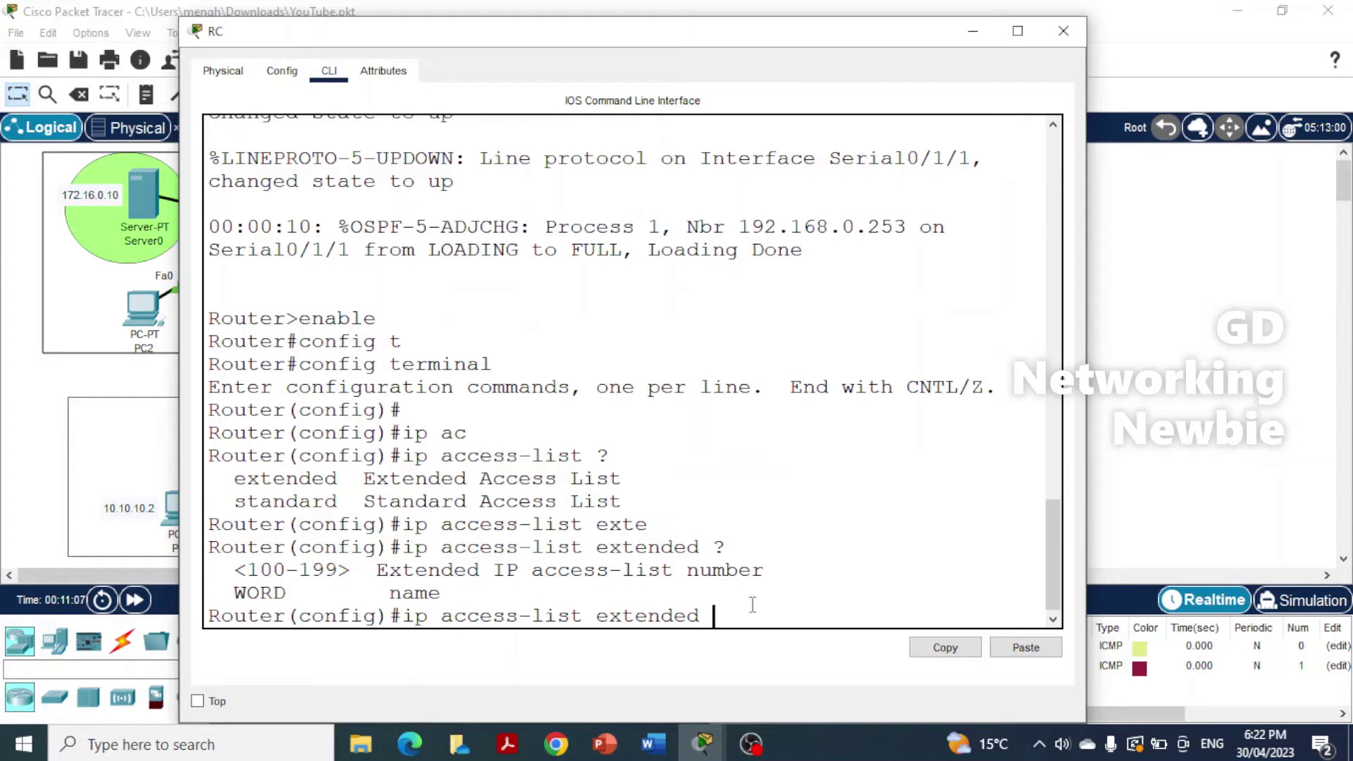
pyautogui.write('my_AL')
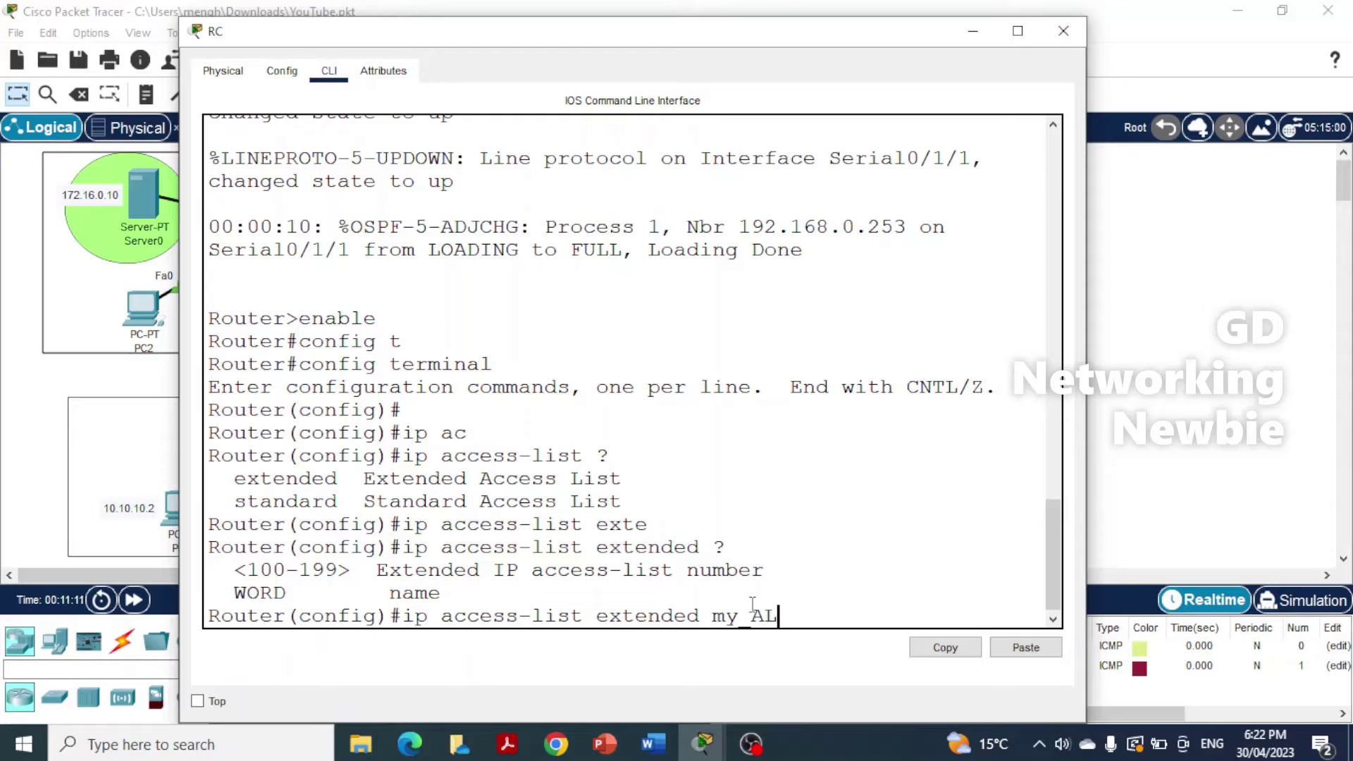
pyautogui.write(' ?')
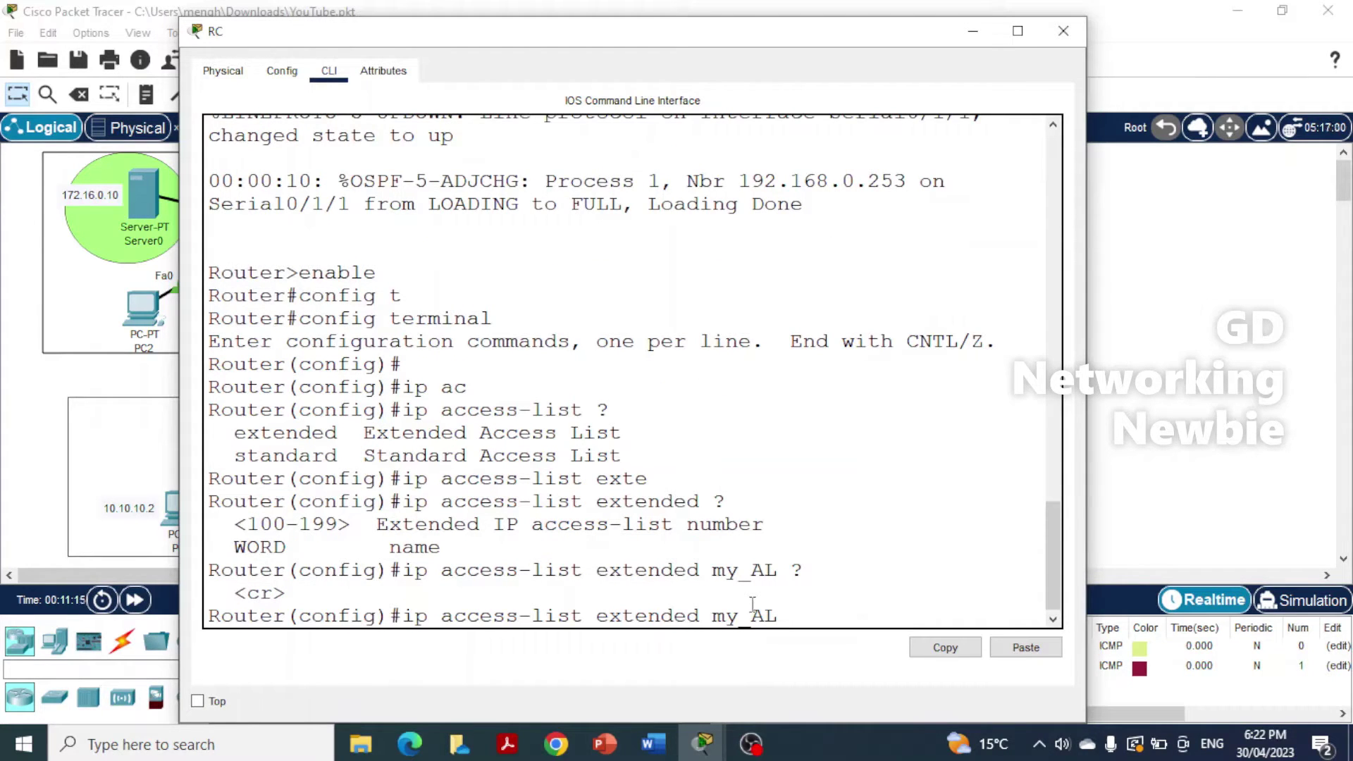
pyautogui.press('Return')
pyautogui.moveTo(402, 593); pyautogui.dragTo(775, 595)
pyautogui.click(793, 596)
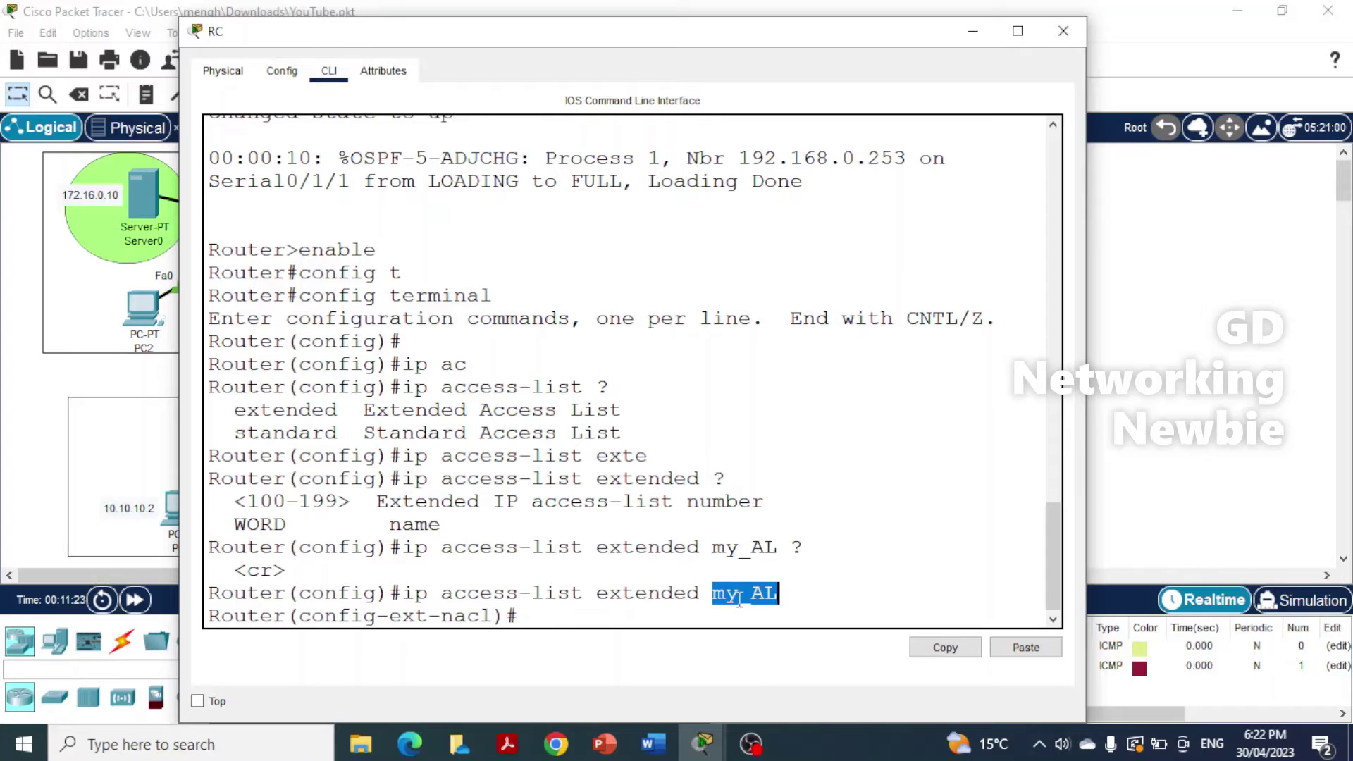
pyautogui.click(563, 618)
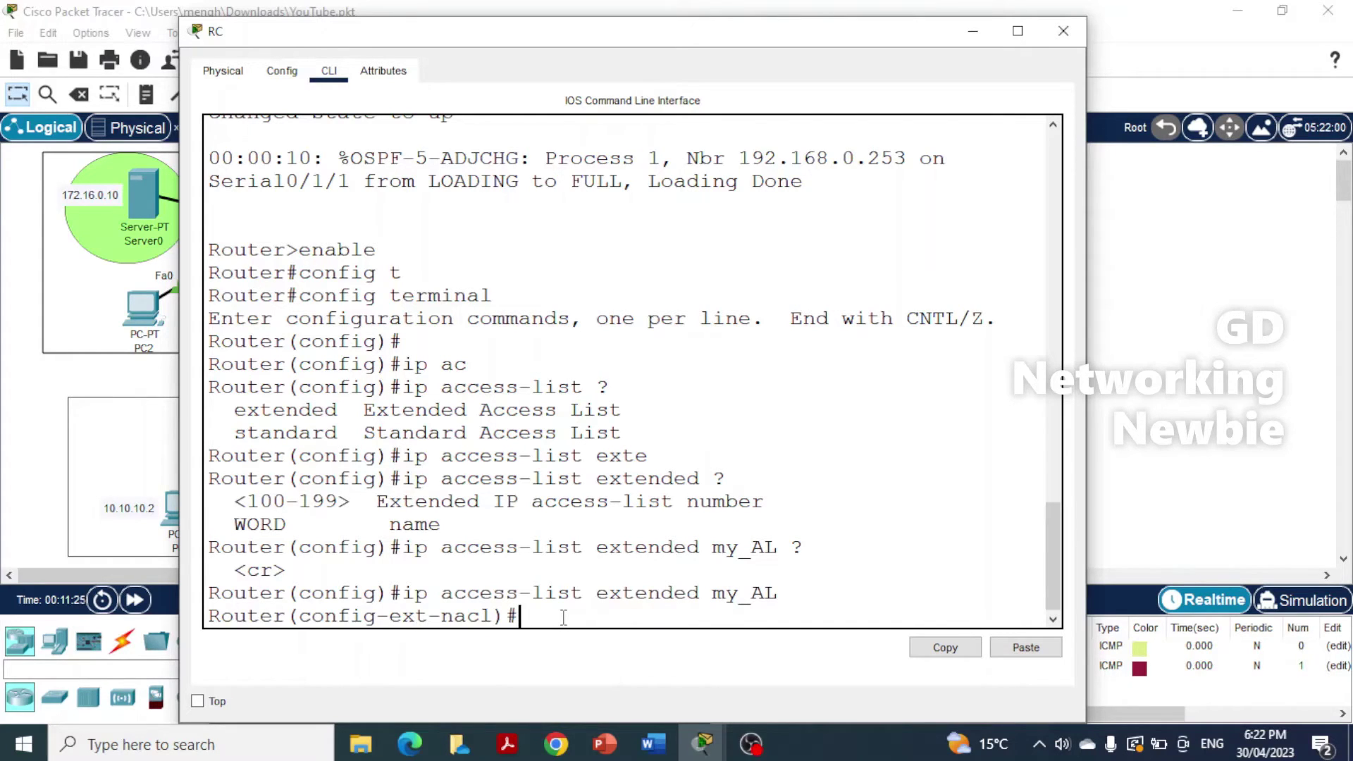
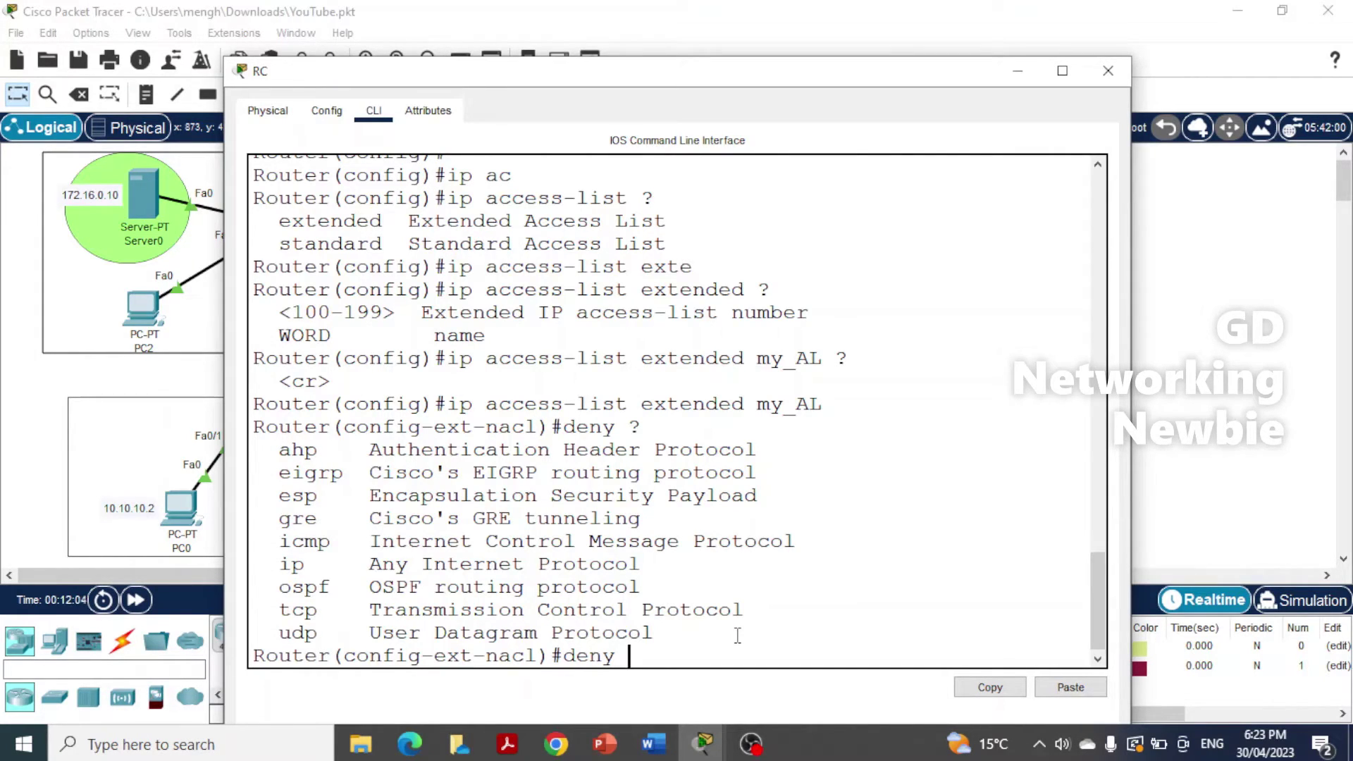
# Set tcp as the protocol of the deny rule and list the source options with ?
pyautogui.write('tcp')
pyautogui.moveTo(281, 610); pyautogui.dragTo(317, 614)
pyautogui.write('?')
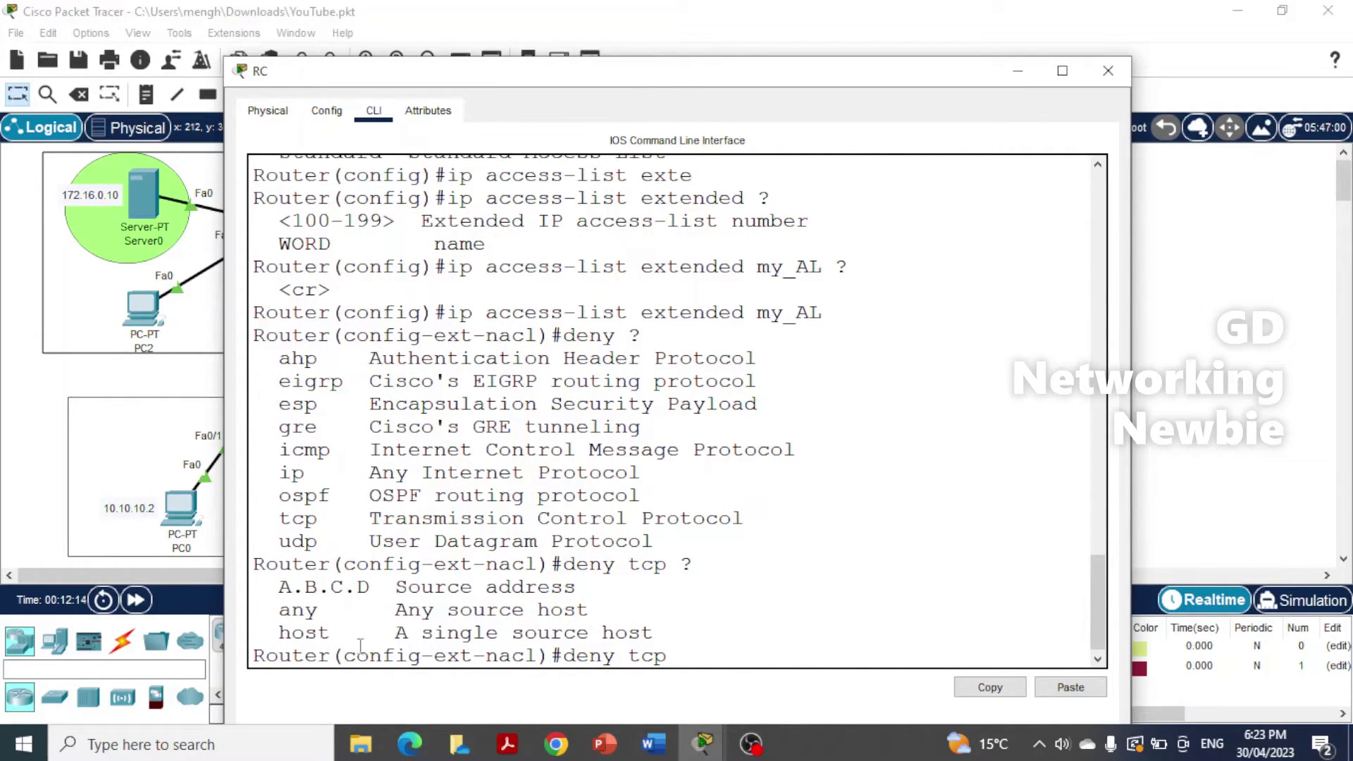
pyautogui.moveTo(279, 633); pyautogui.dragTo(336, 634)
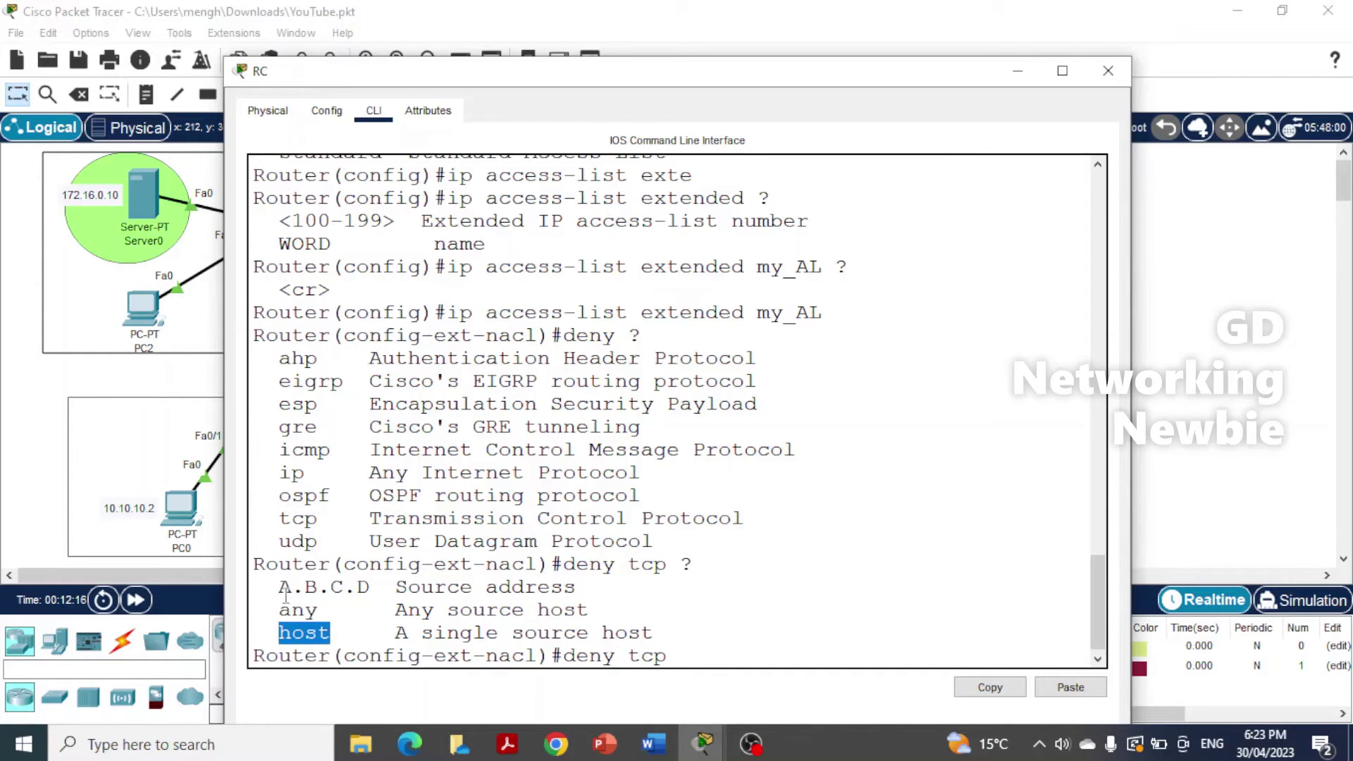
pyautogui.moveTo(280, 587); pyautogui.dragTo(343, 597)
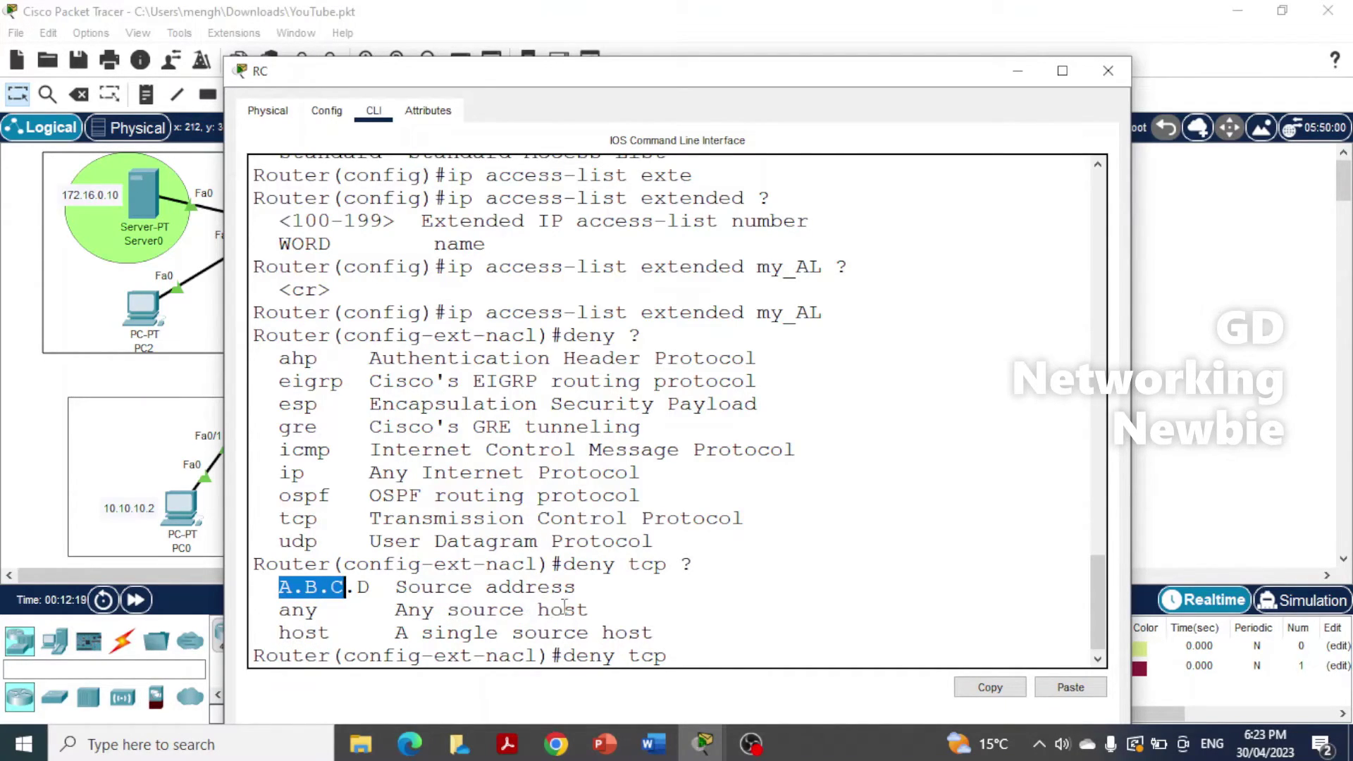
pyautogui.click(679, 655)
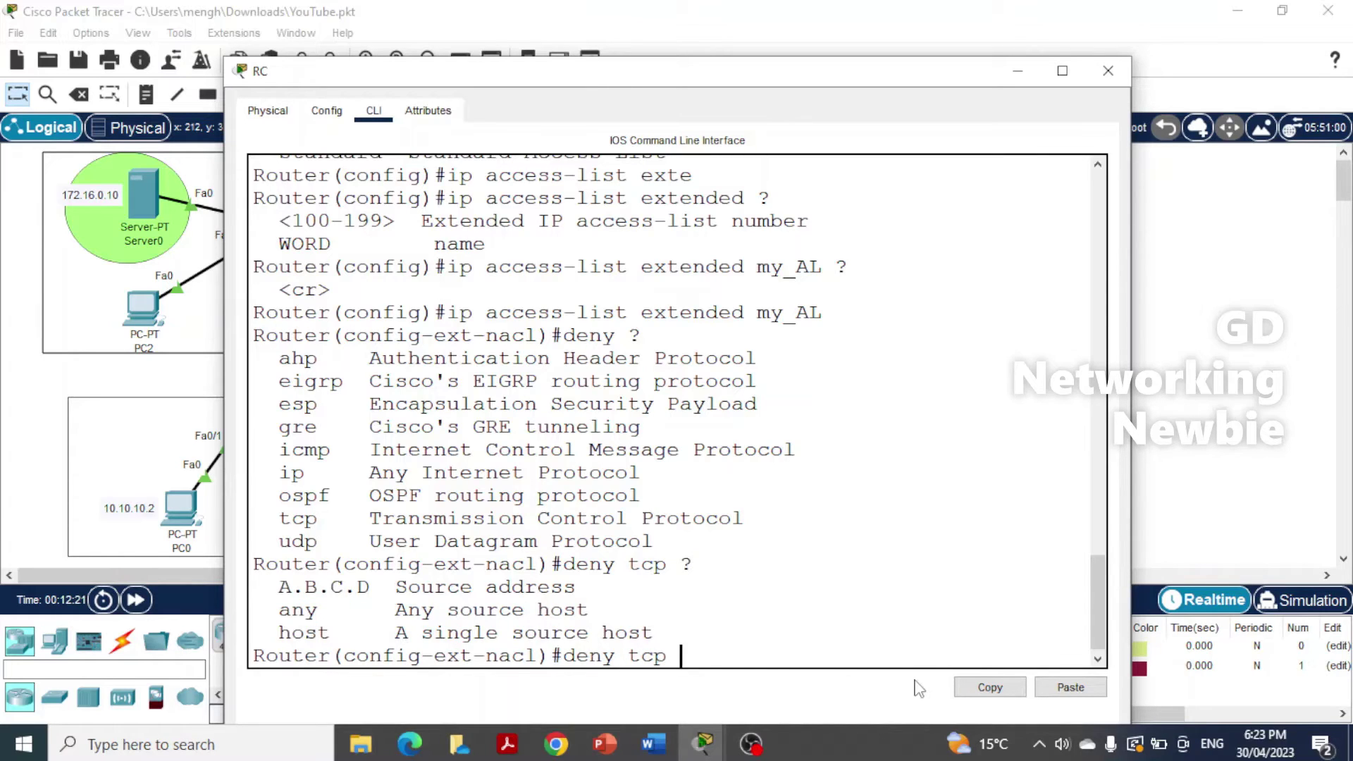
# Set the deny rule's source to host 192.168.12.3, checking the address in the topology, and enlarge the RC window
pyautogui.write('host')
pyautogui.moveTo(872, 91); pyautogui.dragTo(725, 612)
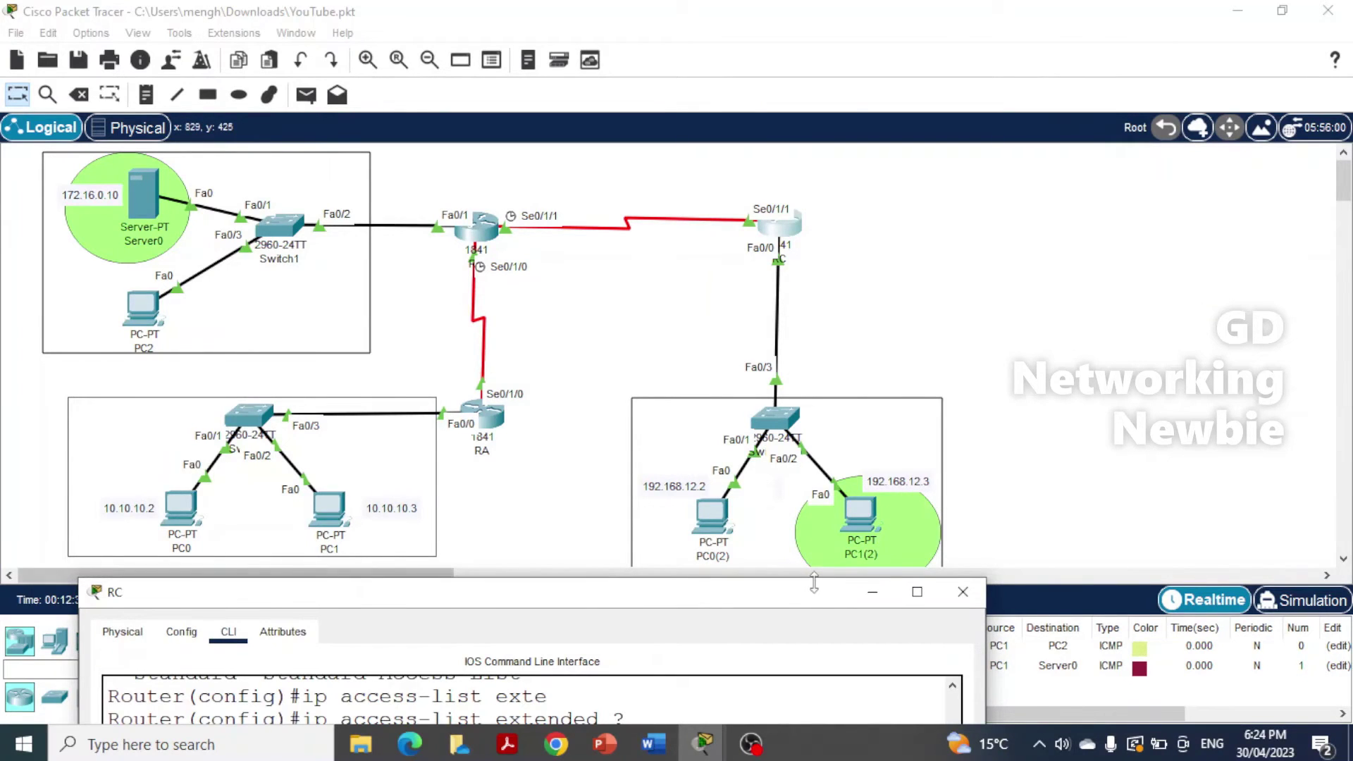
pyautogui.moveTo(814, 583); pyautogui.dragTo(862, 35)
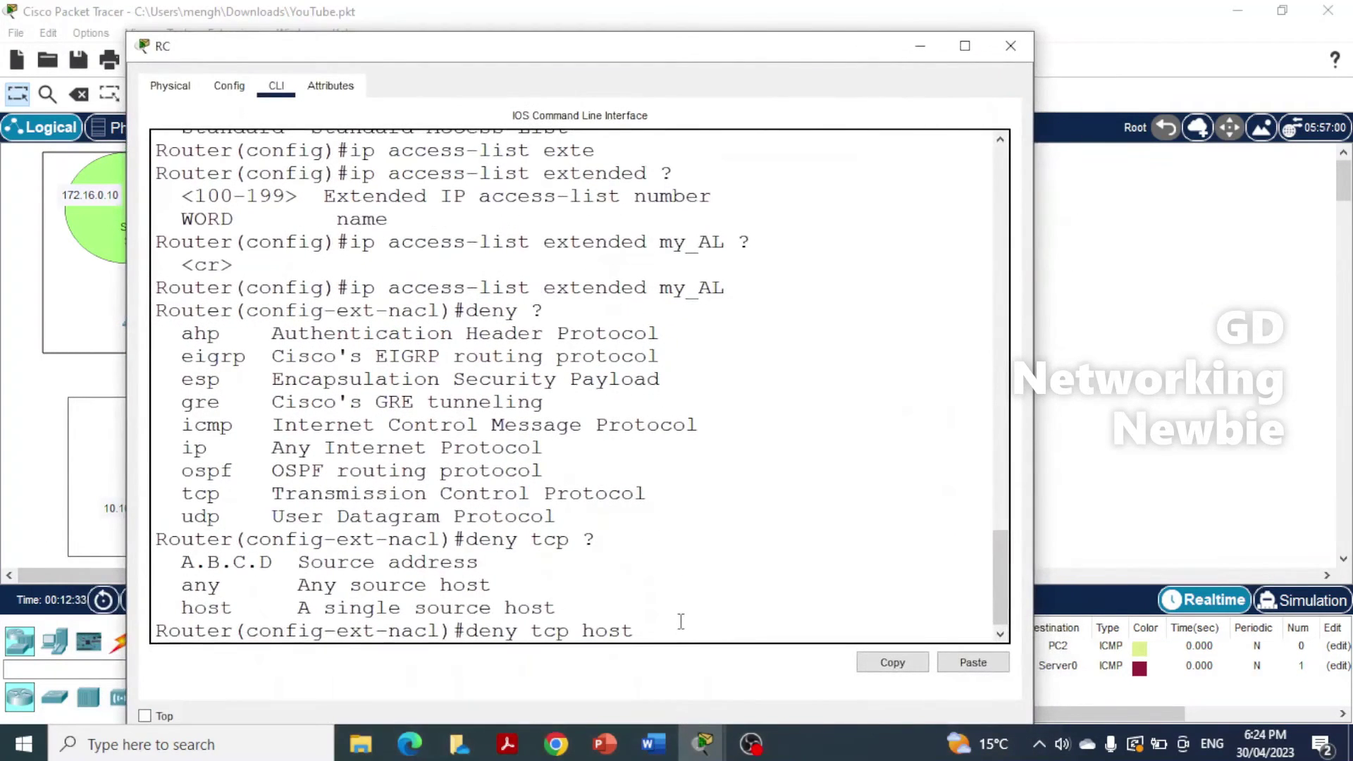
pyautogui.write('92.168.12.3')
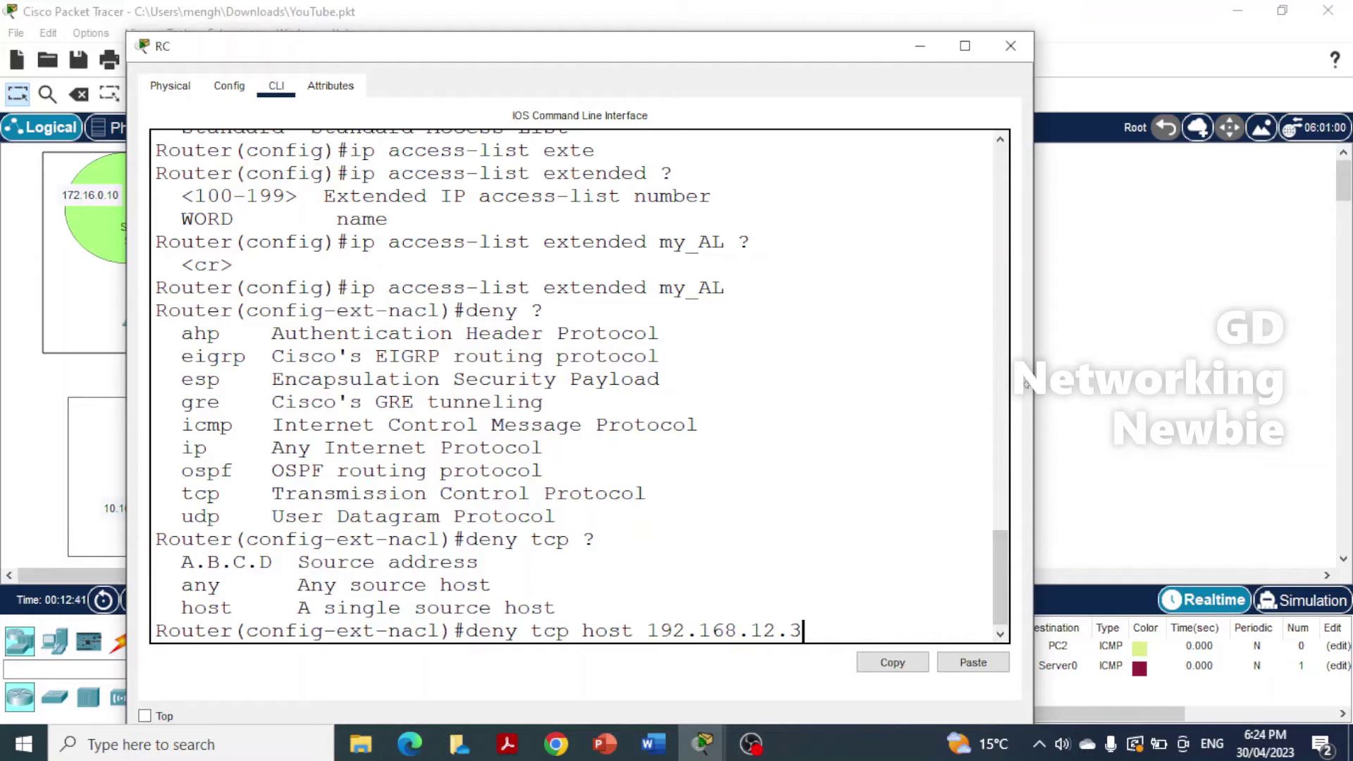
pyautogui.moveTo(1033, 392); pyautogui.dragTo(1172, 395)
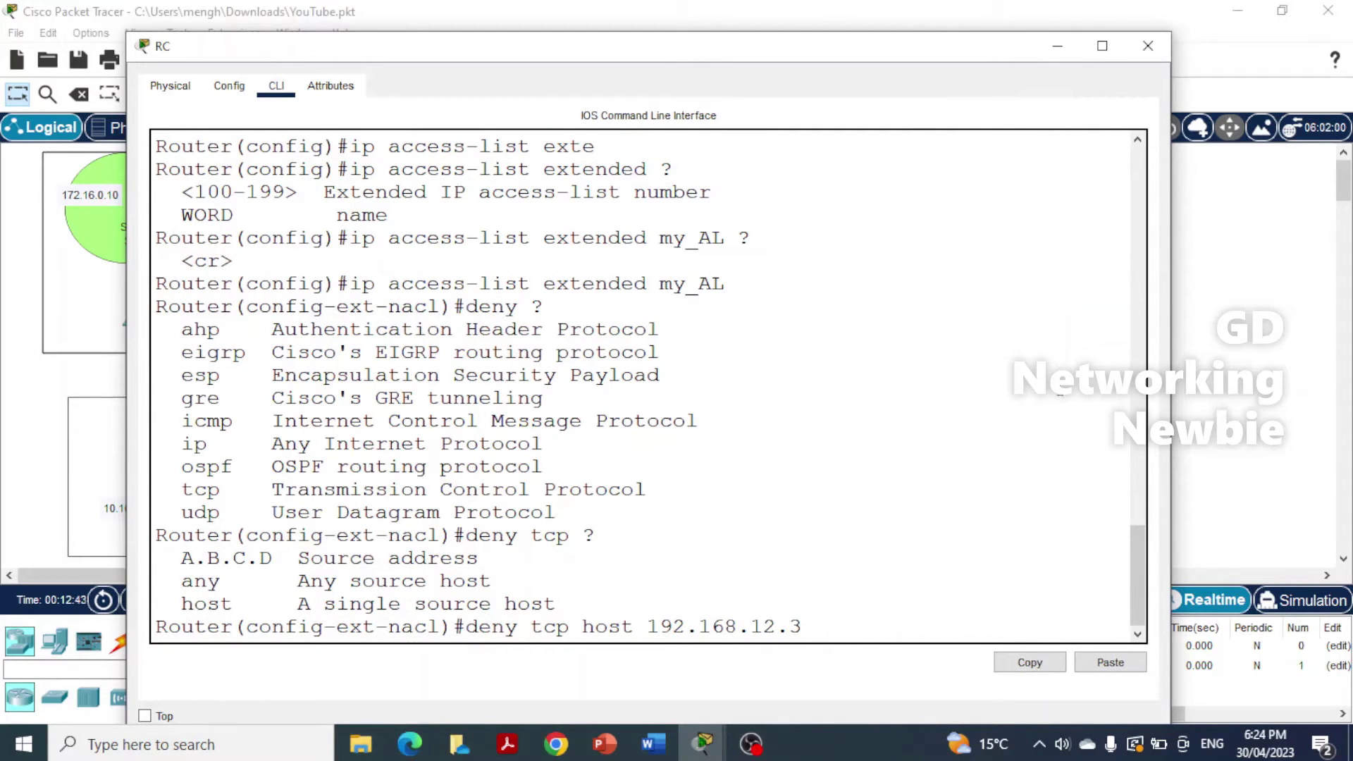
pyautogui.moveTo(799, 46); pyautogui.dragTo(881, 321)
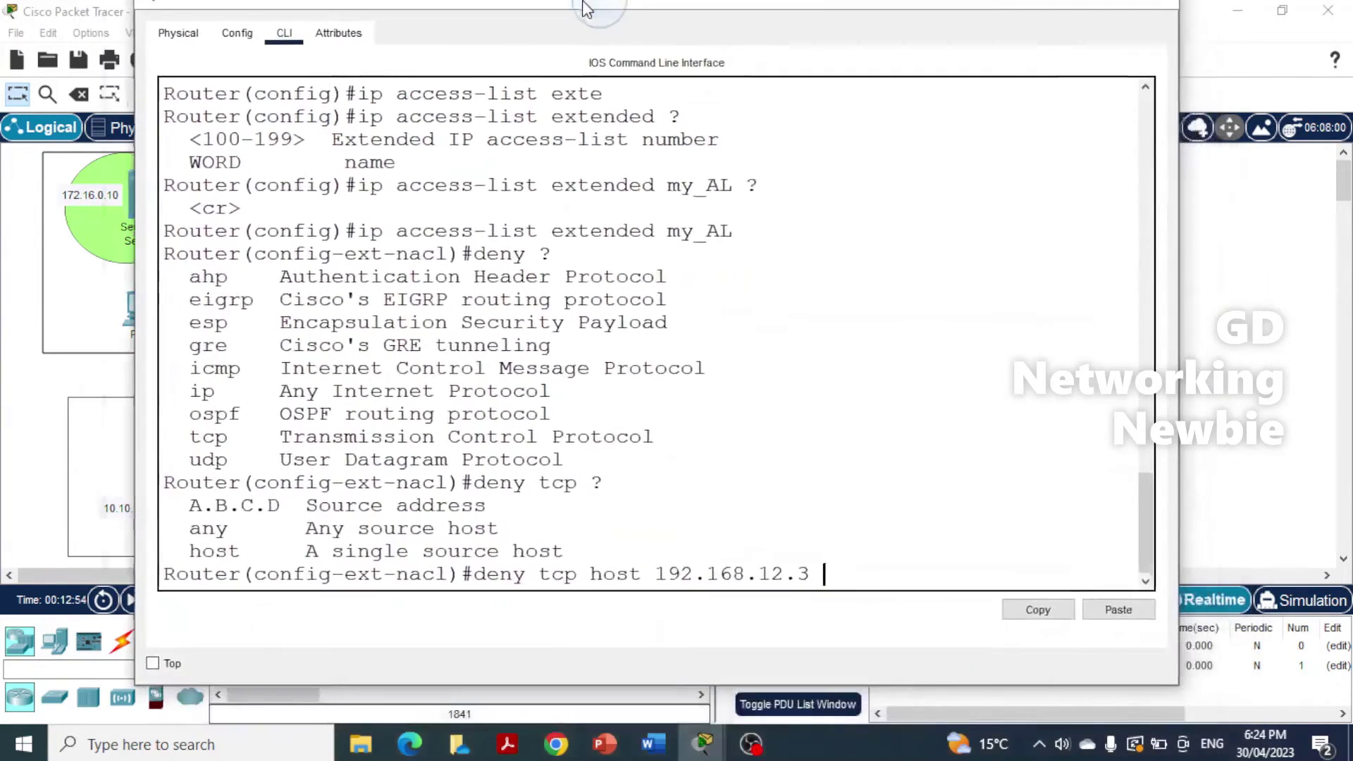
pyautogui.moveTo(583, 7); pyautogui.dragTo(585, 3)
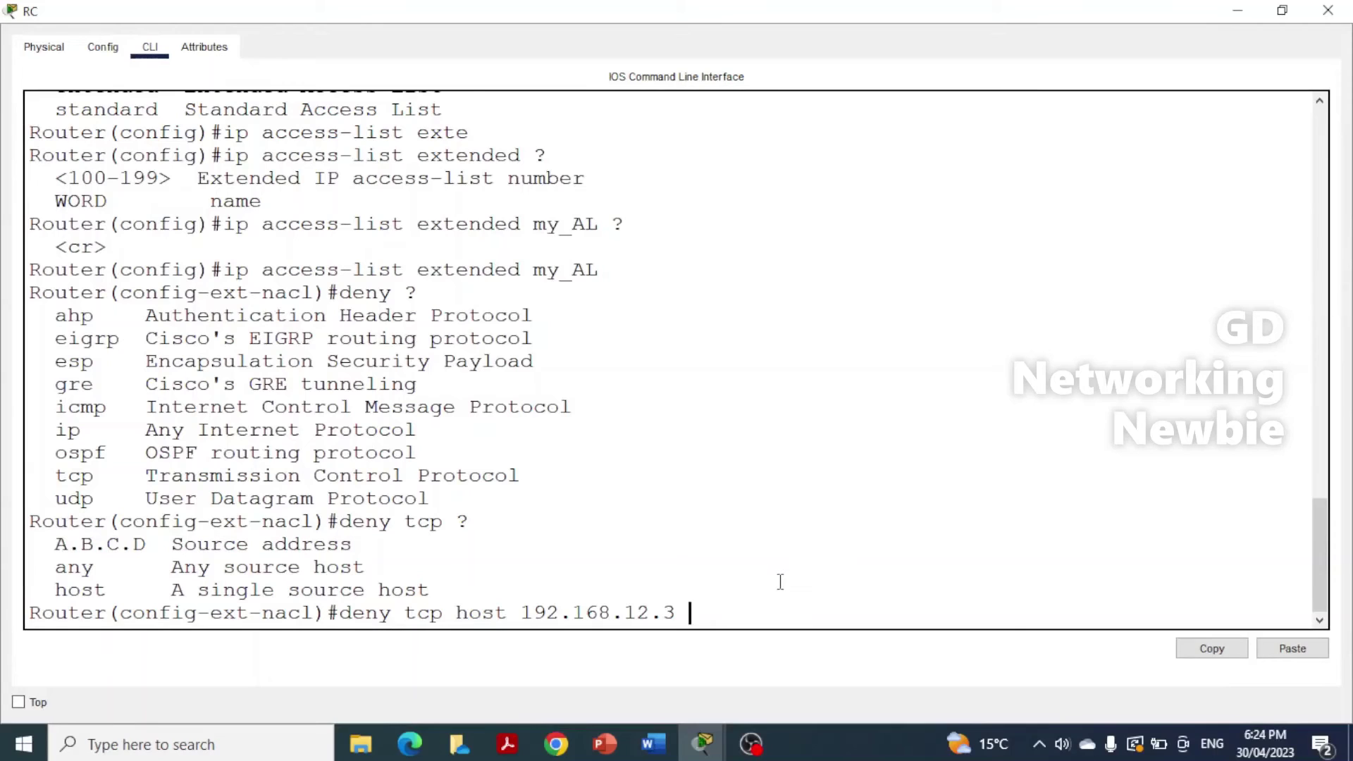
# Set the deny rule's destination to host 172.16.0.10 and list the port matching options with ?
pyautogui.write('host 172.16.0.10')
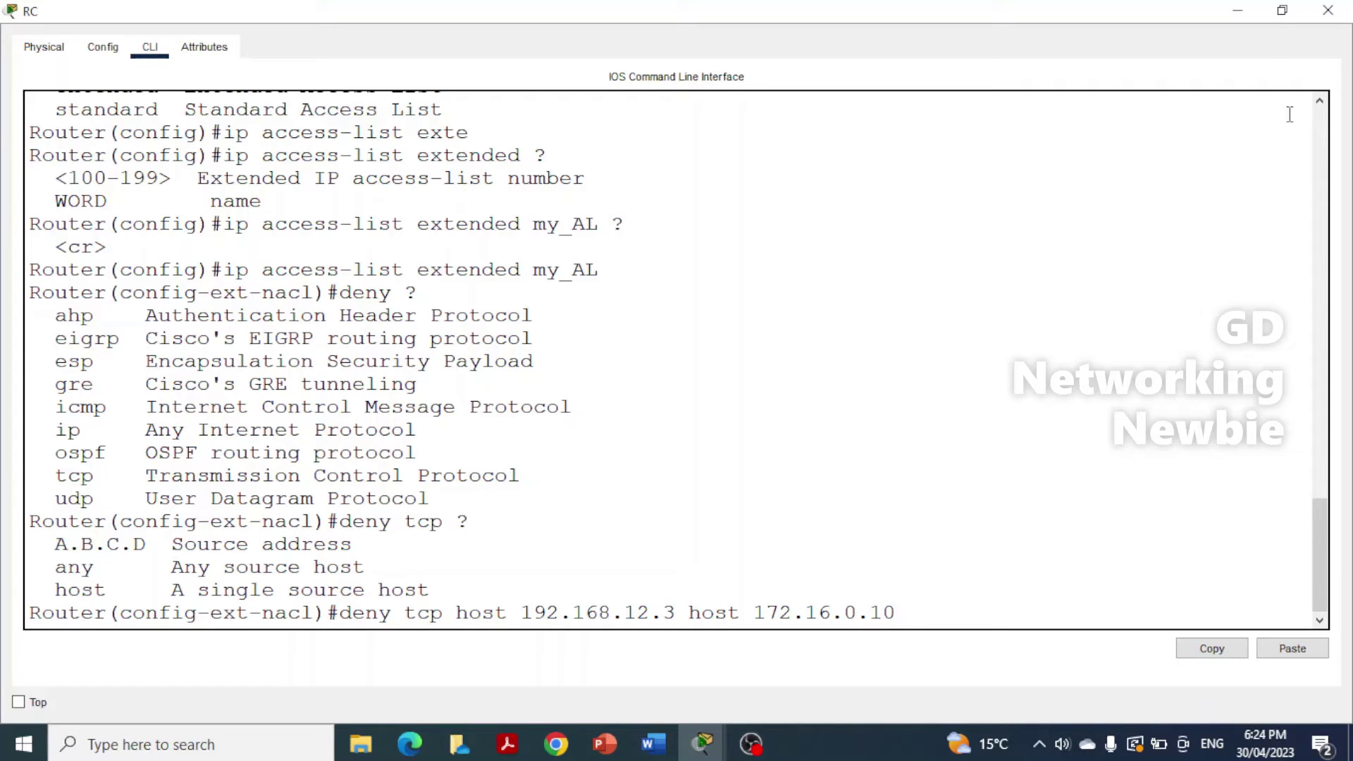
pyautogui.click(1281, 23)
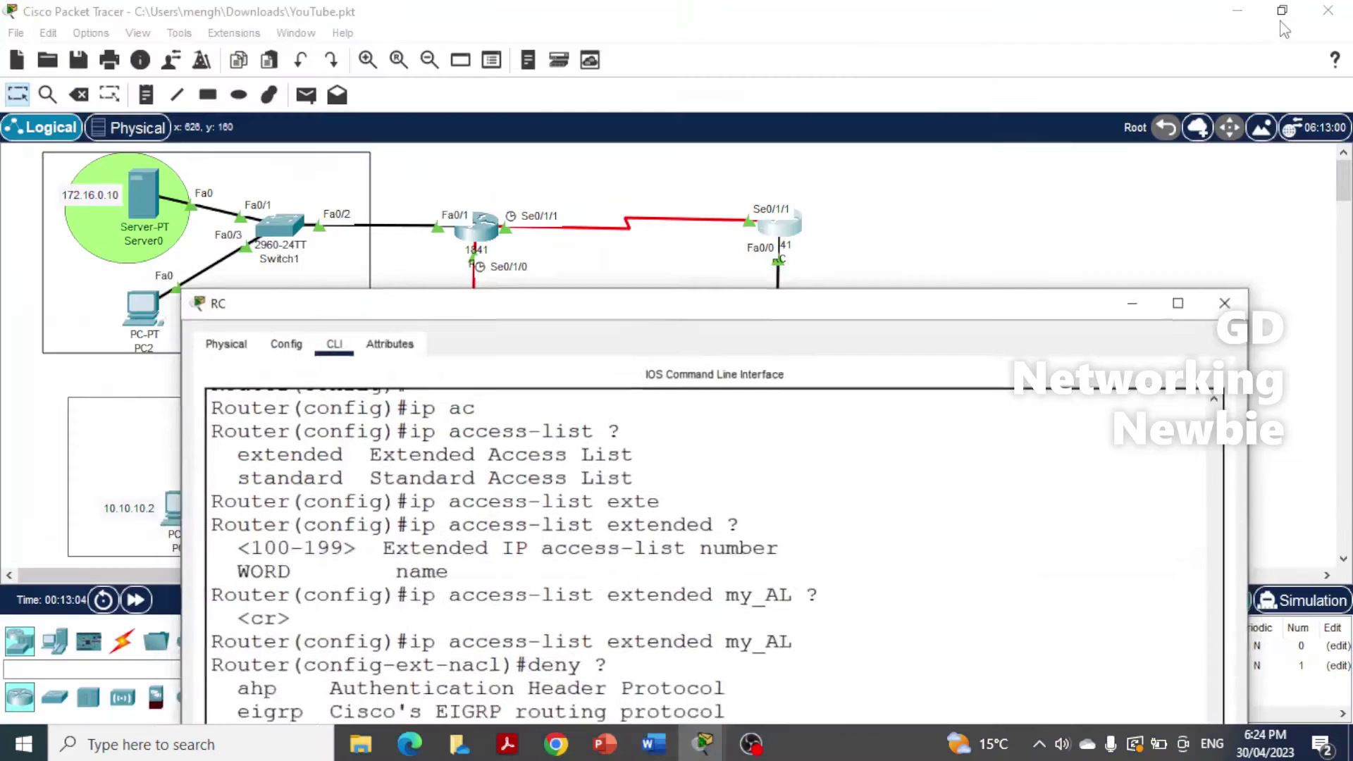
pyautogui.moveTo(928, 329); pyautogui.dragTo(834, 91)
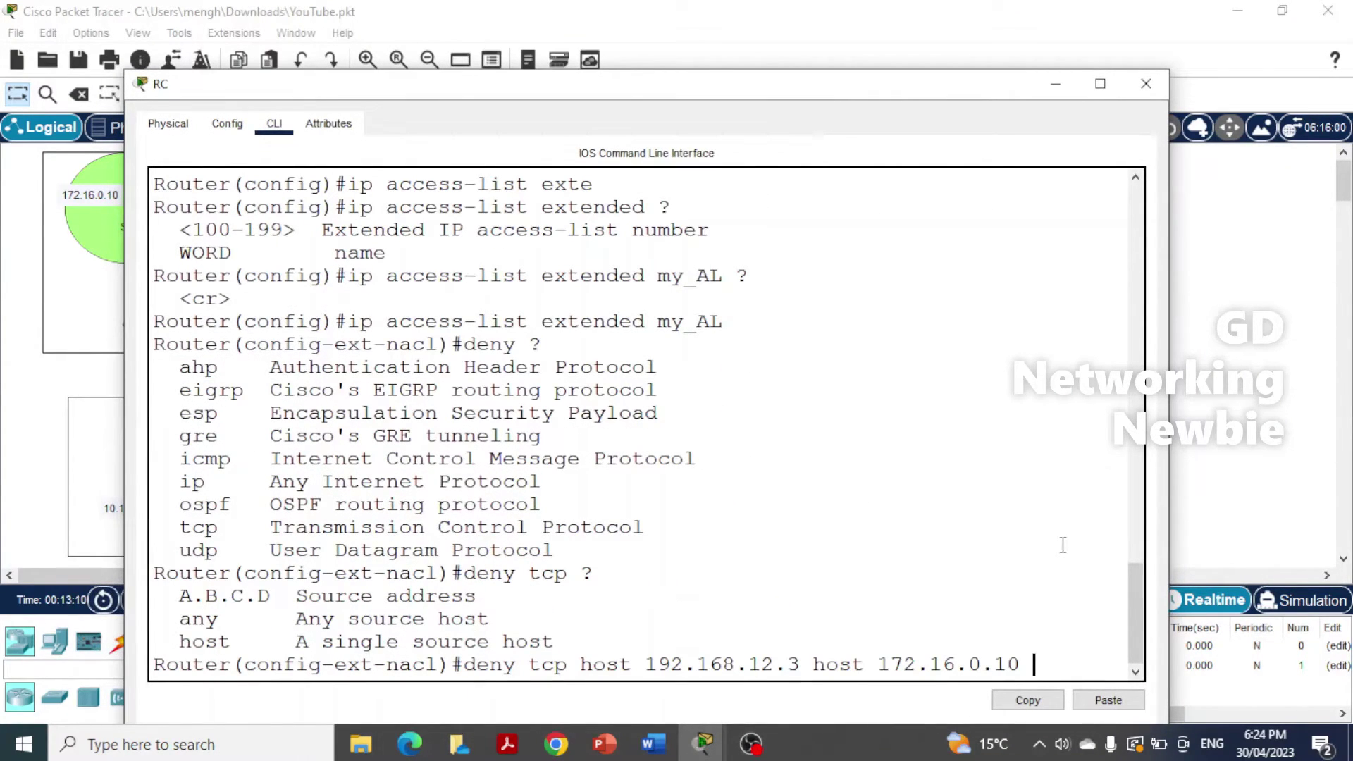
pyautogui.write('?')
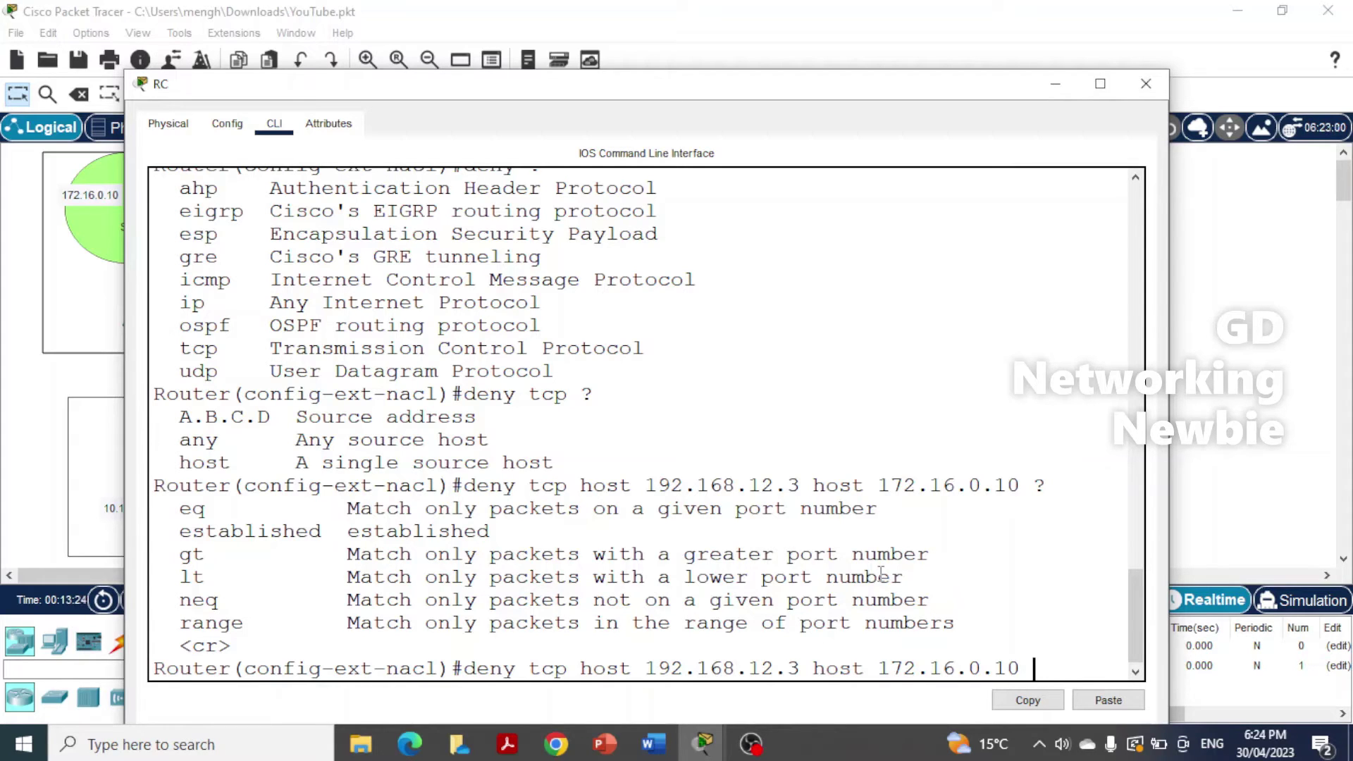
# Limit the deny rule to port www with eq, checking the options with ?, and submit the rule
pyautogui.write('q ?')
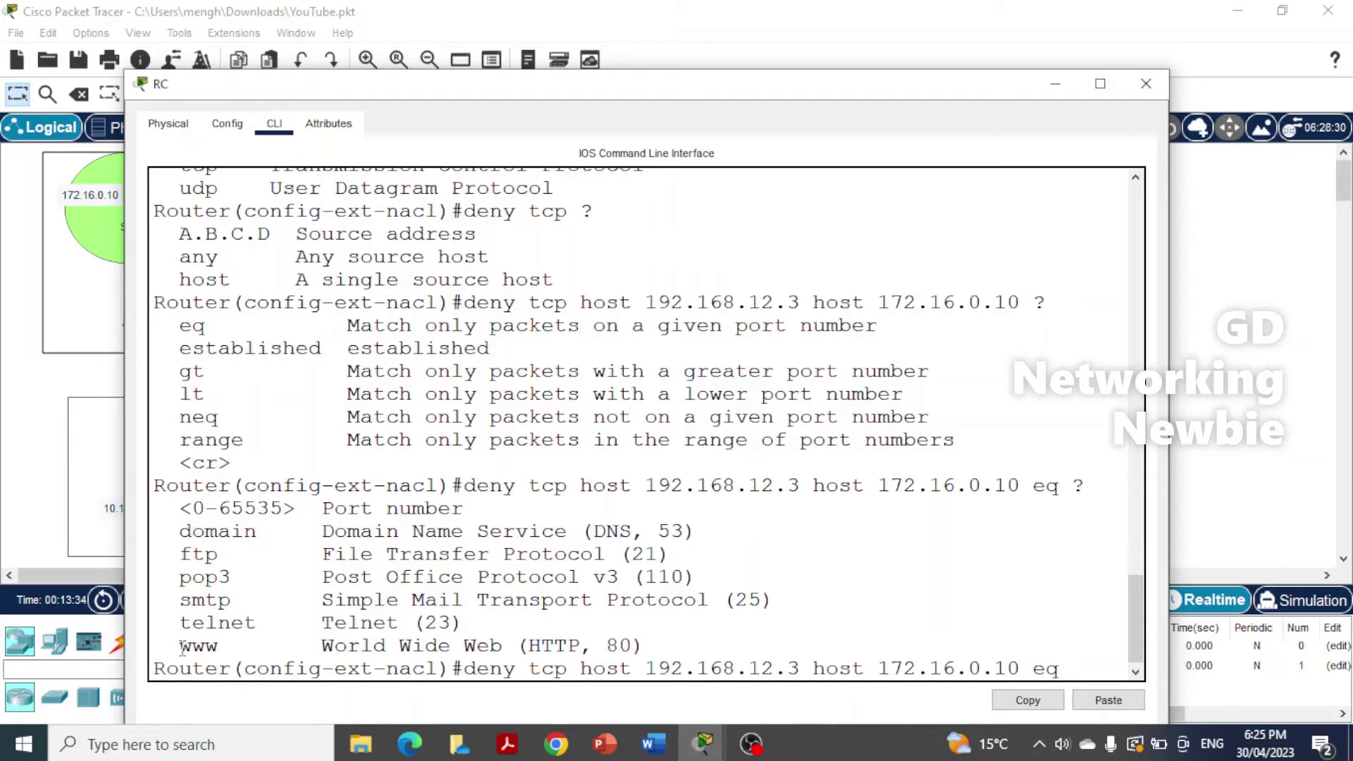
pyautogui.moveTo(180, 646); pyautogui.dragTo(220, 648)
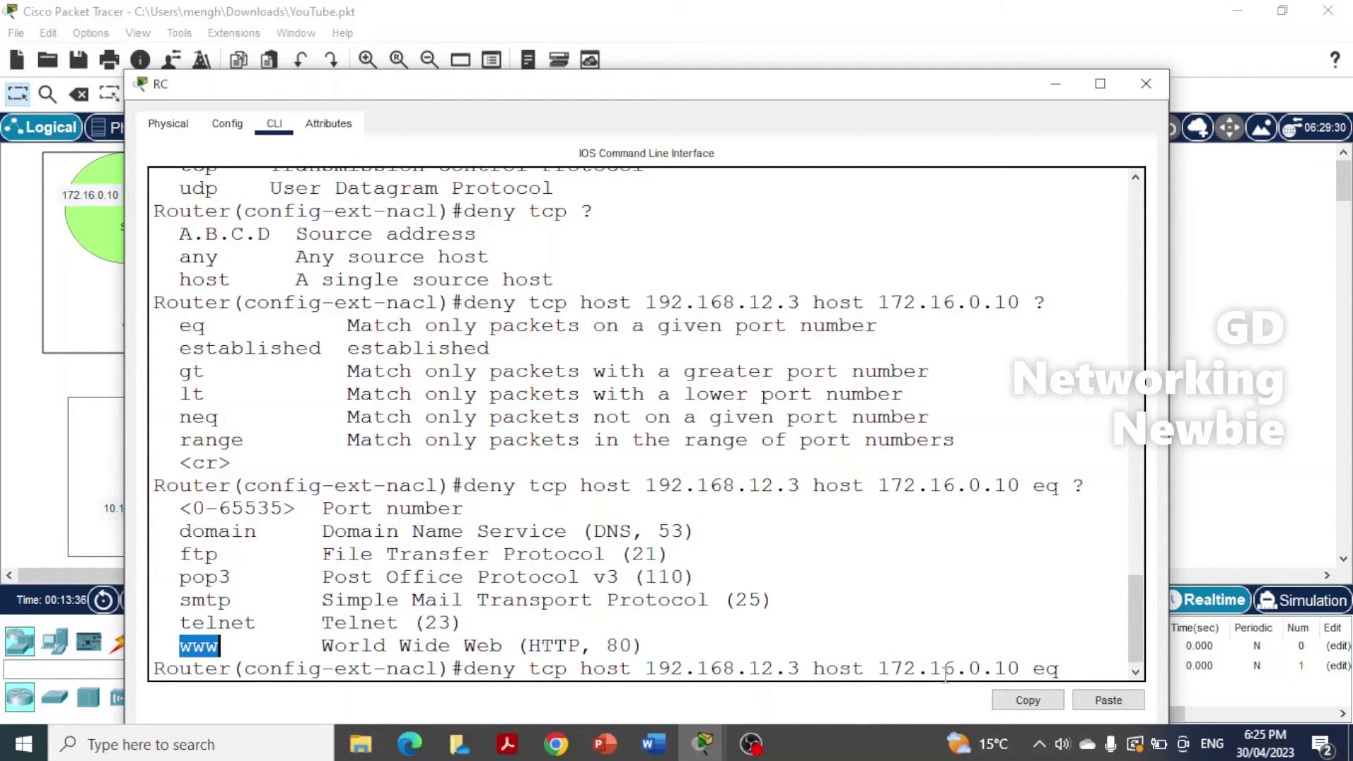
pyautogui.click(1079, 667)
pyautogui.write('www')
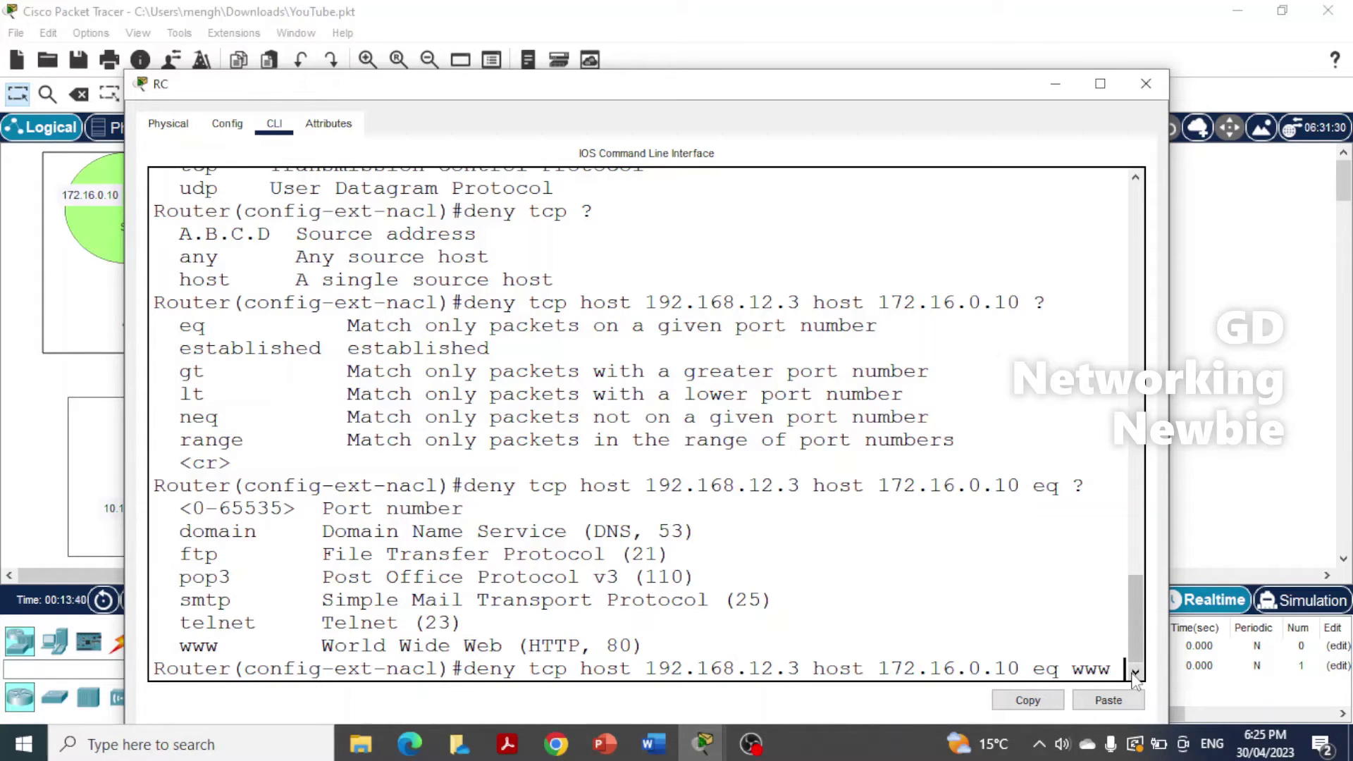
pyautogui.write(' ?')
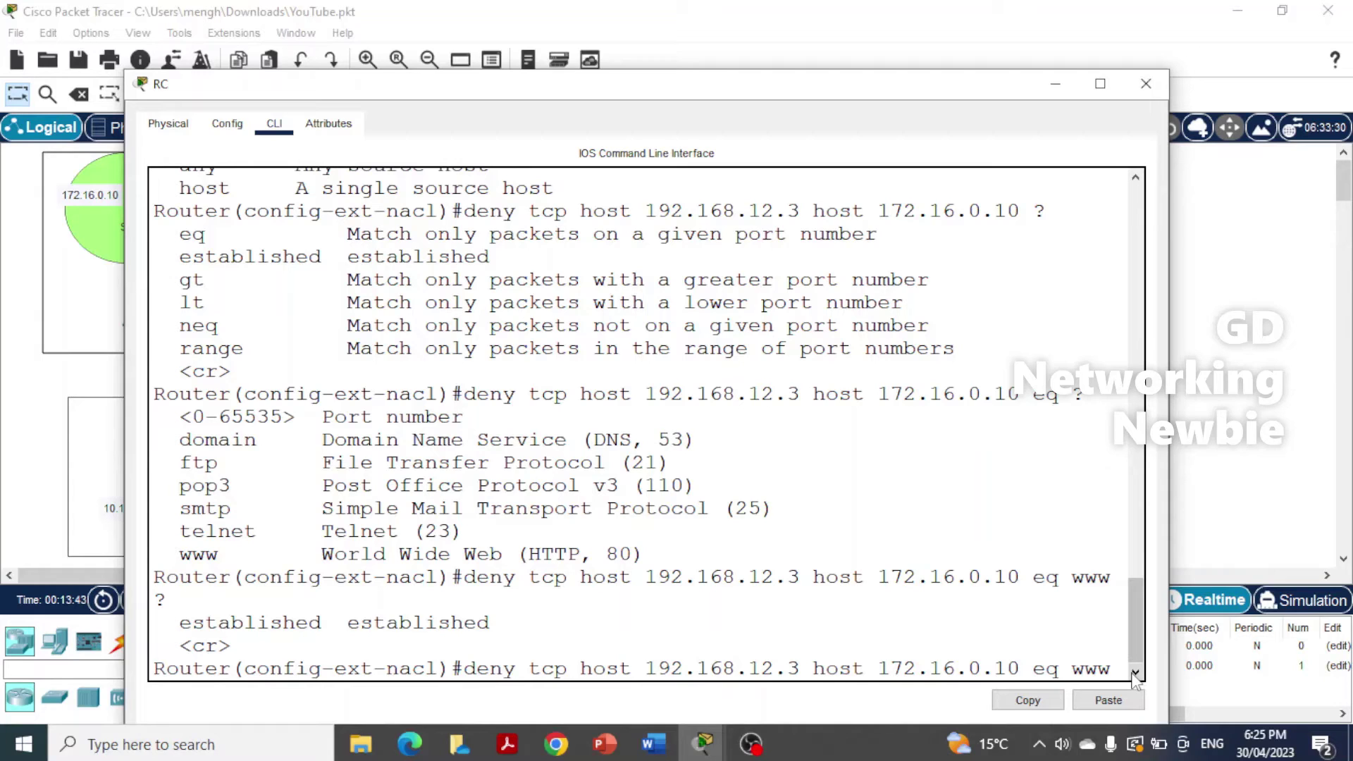
pyautogui.press('Return')
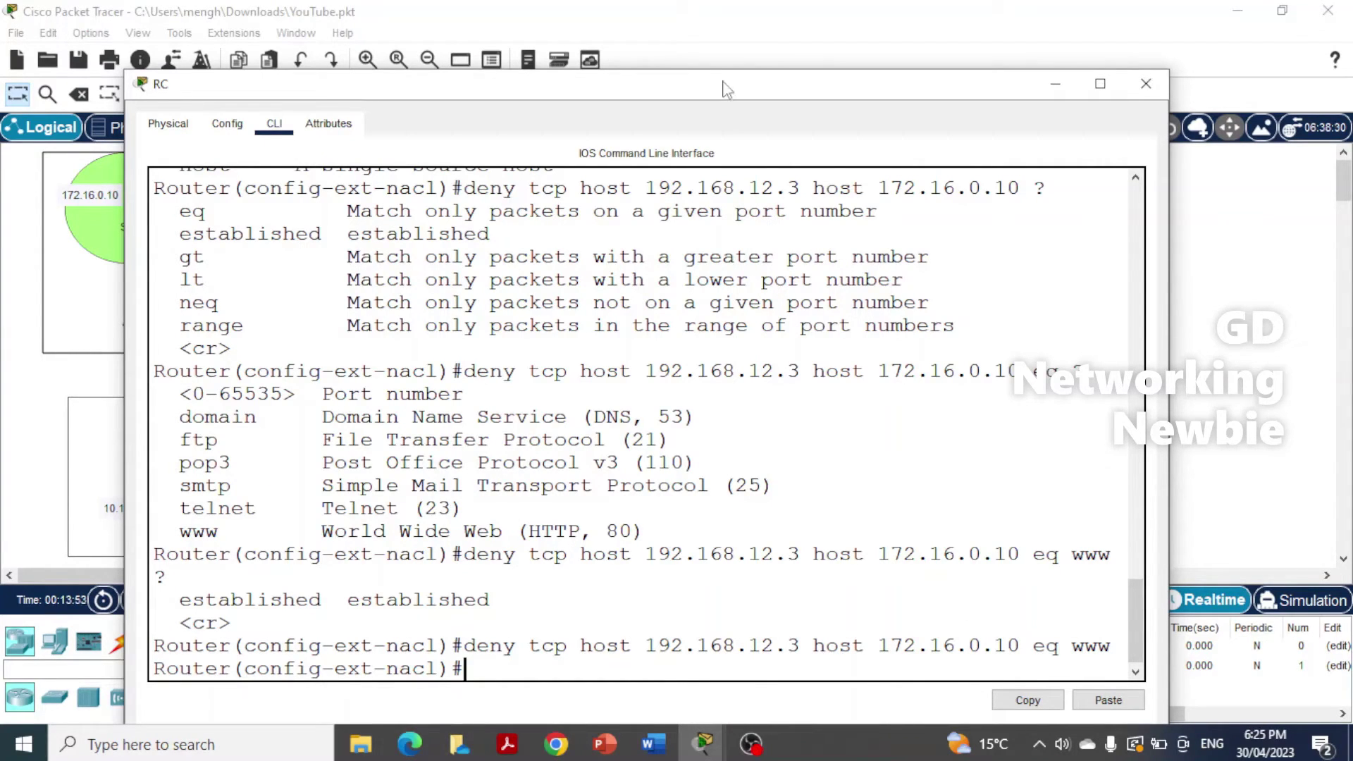
pyautogui.moveTo(728, 86); pyautogui.dragTo(713, 644)
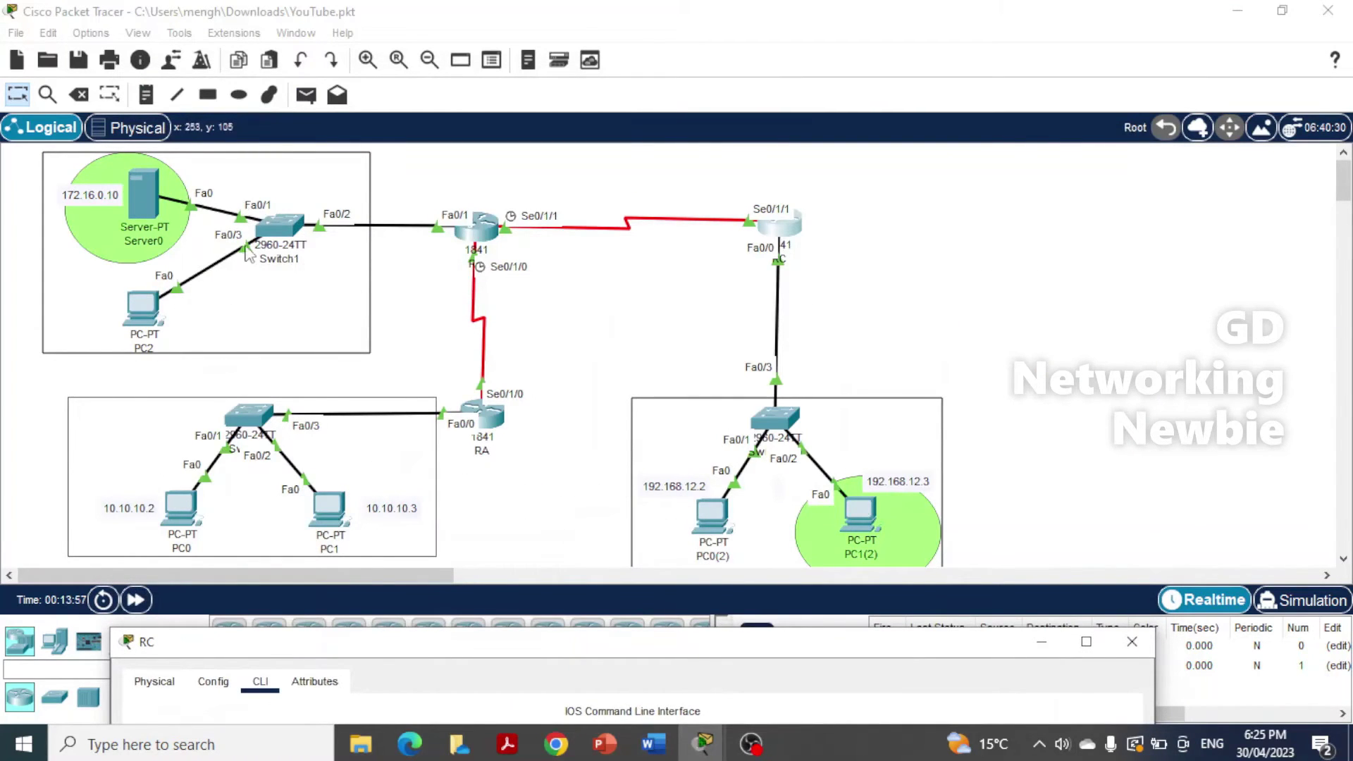
pyautogui.moveTo(661, 657); pyautogui.dragTo(614, 115)
pyautogui.press('Return')
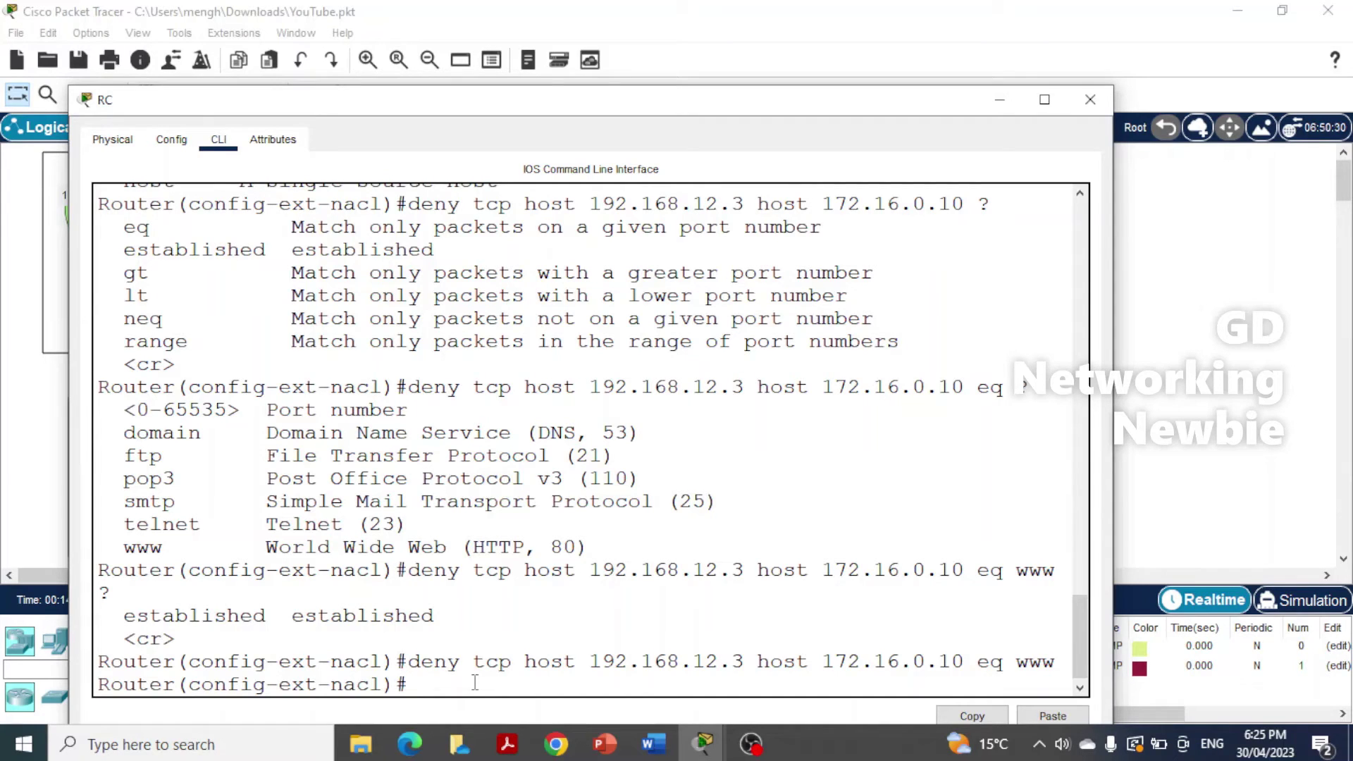
# Add the rule permit ip any any to the access list, checking the remaining options with ?
pyautogui.write('per')
pyautogui.press('Tab')
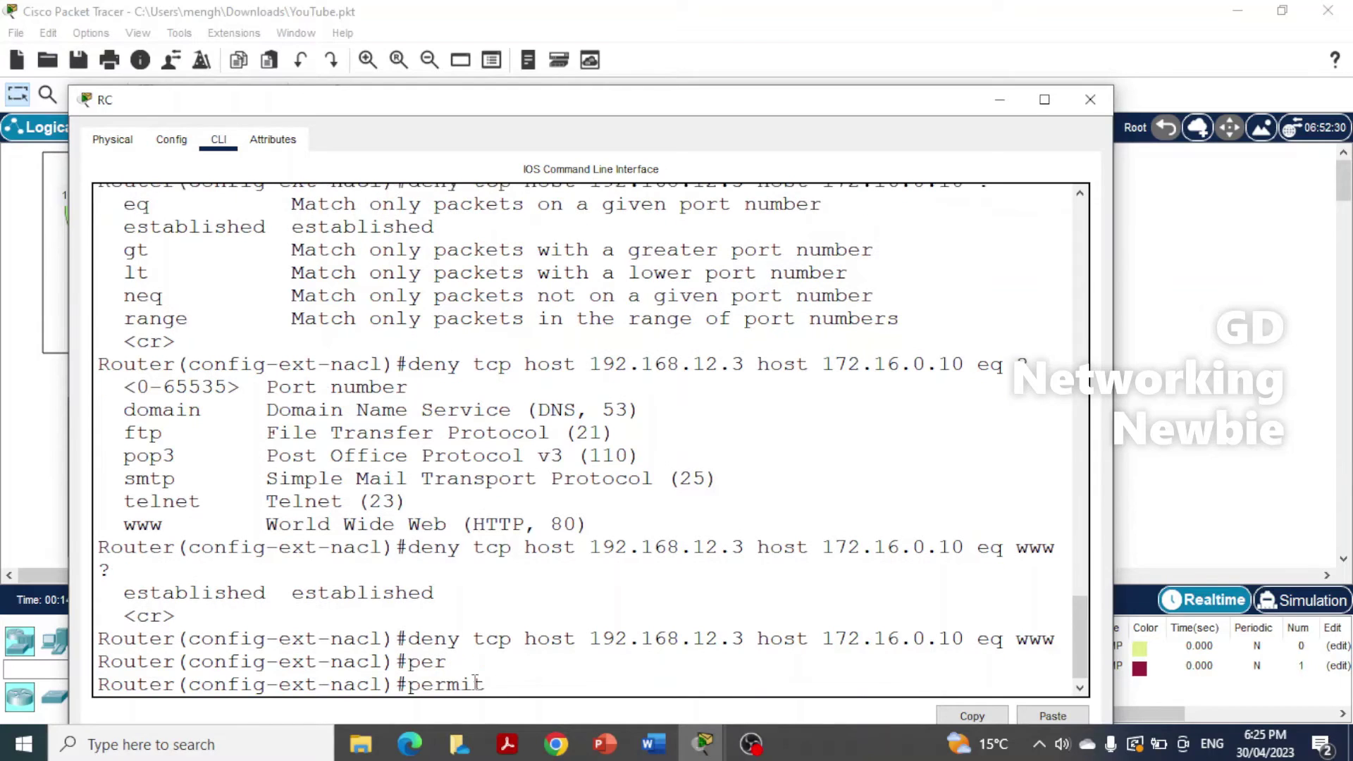
pyautogui.write('ip any any')
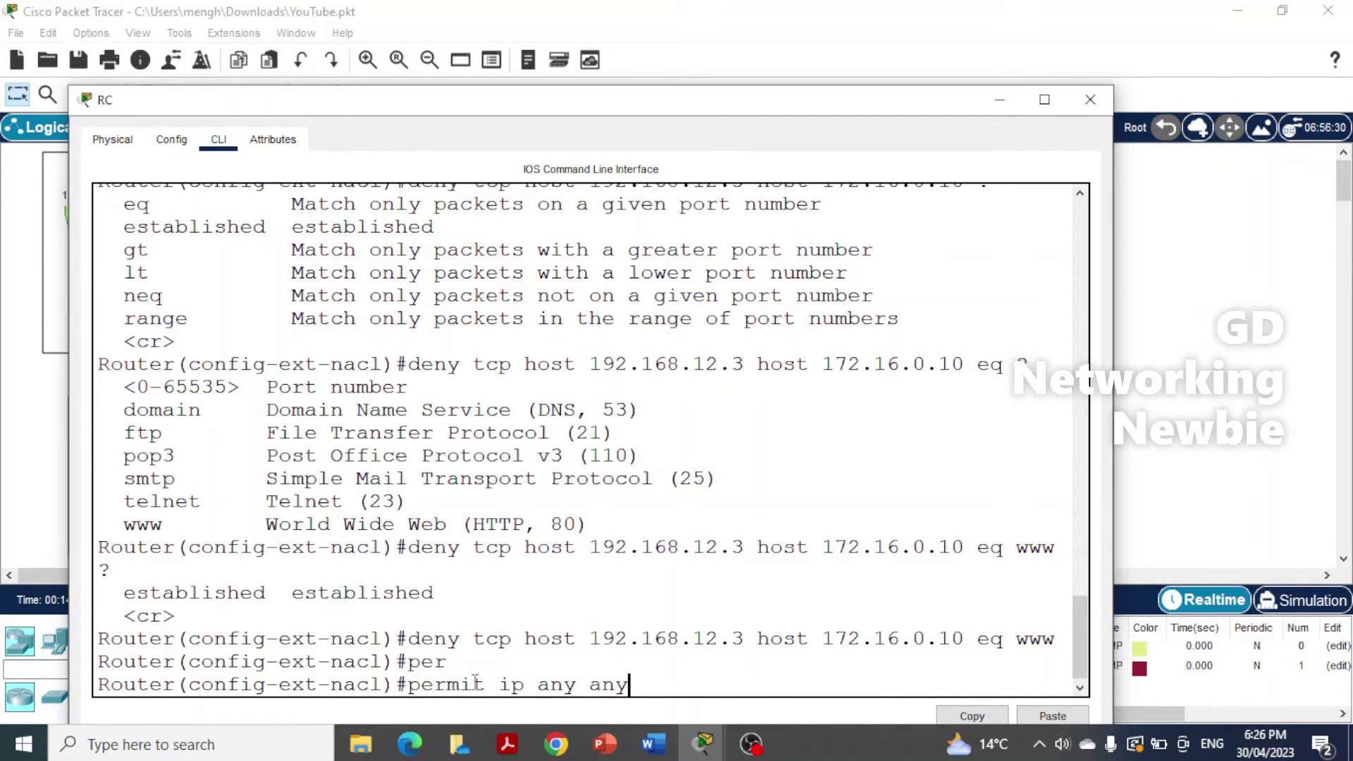
pyautogui.write(' ?')
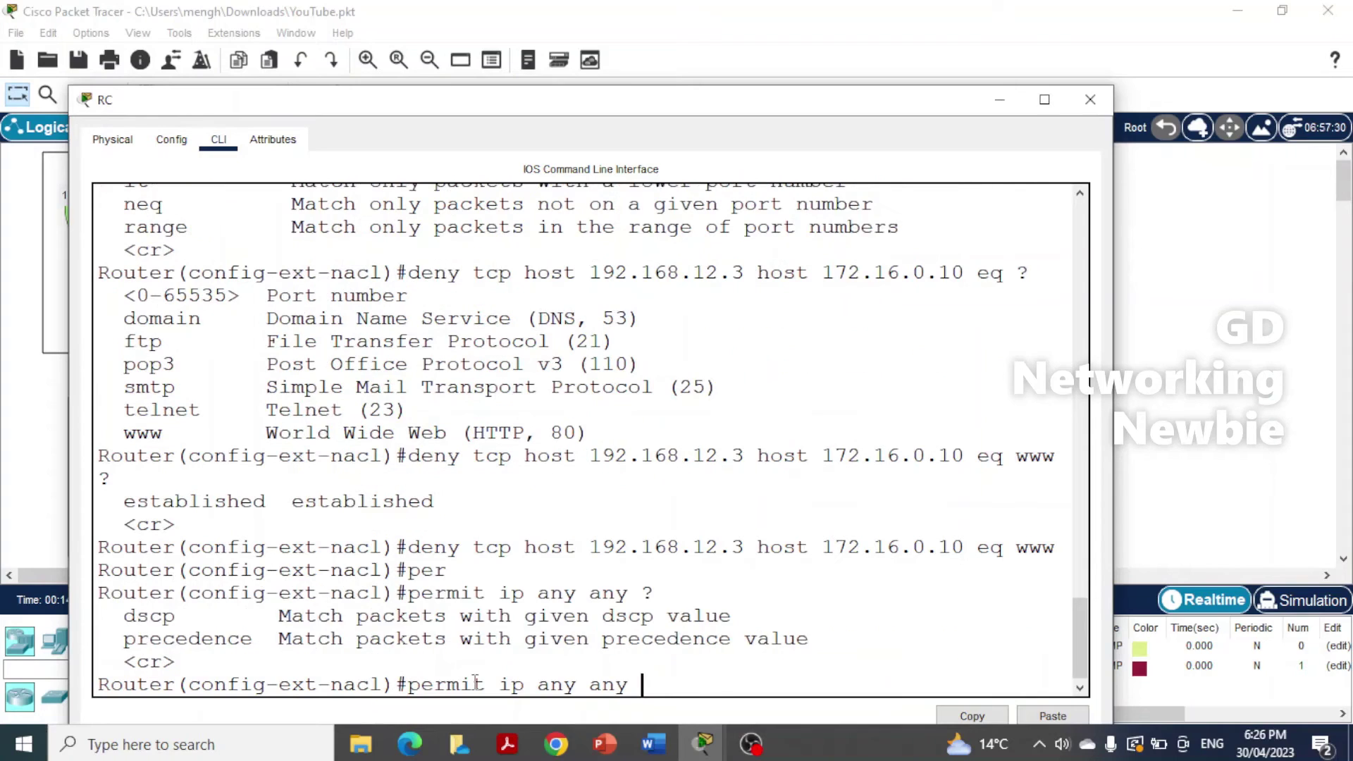
pyautogui.press('Return')
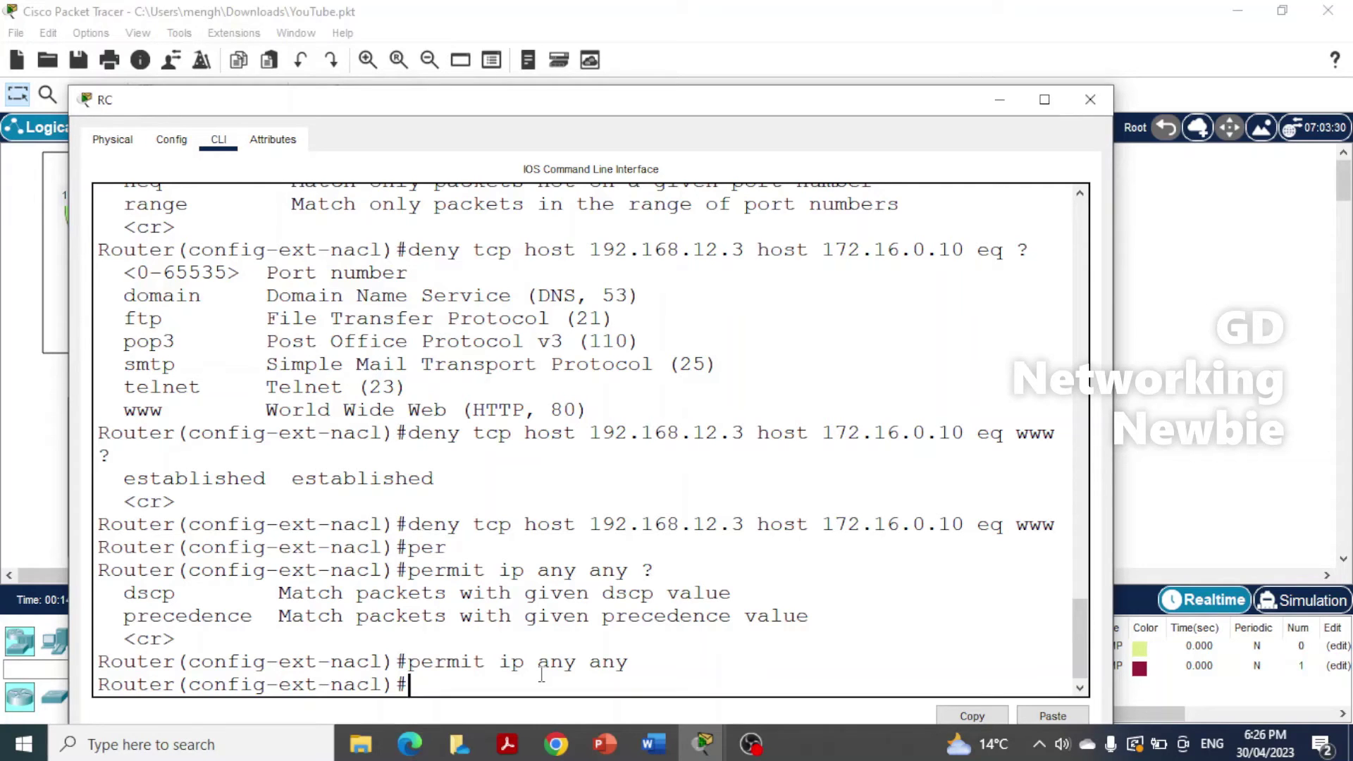
# Check in the topology which RC interface faces PC1(2)'s network, and exit the access list configuration on RC
pyautogui.click(999, 101)
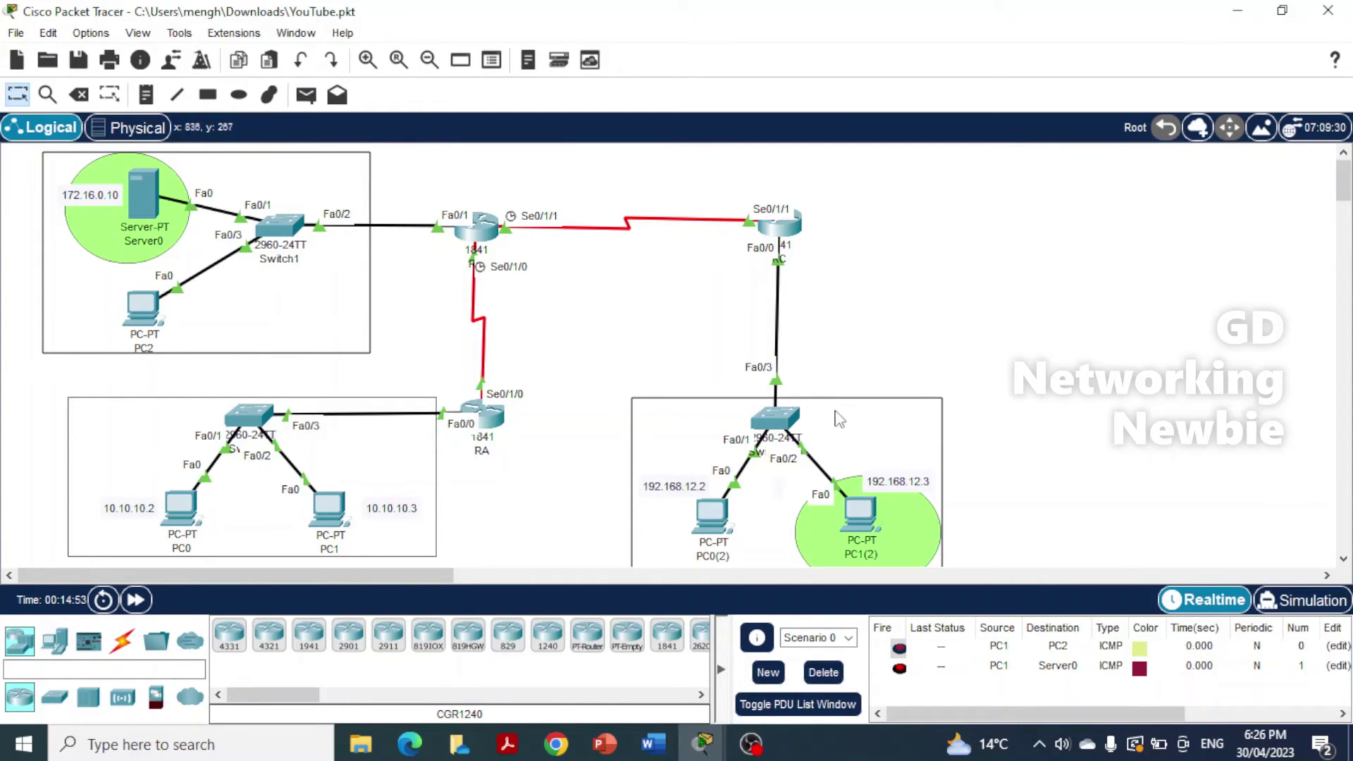
pyautogui.moveTo(910, 402); pyautogui.dragTo(910, 403)
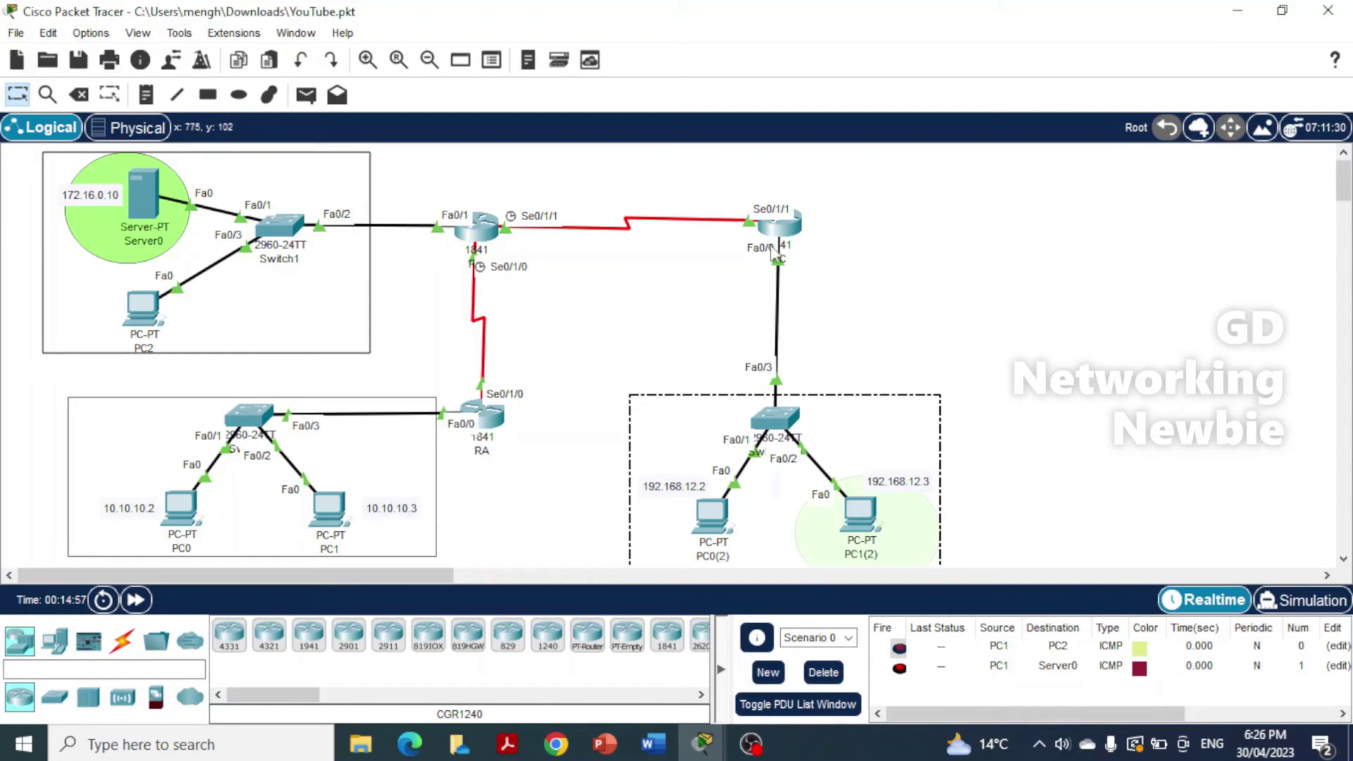
pyautogui.click(844, 291)
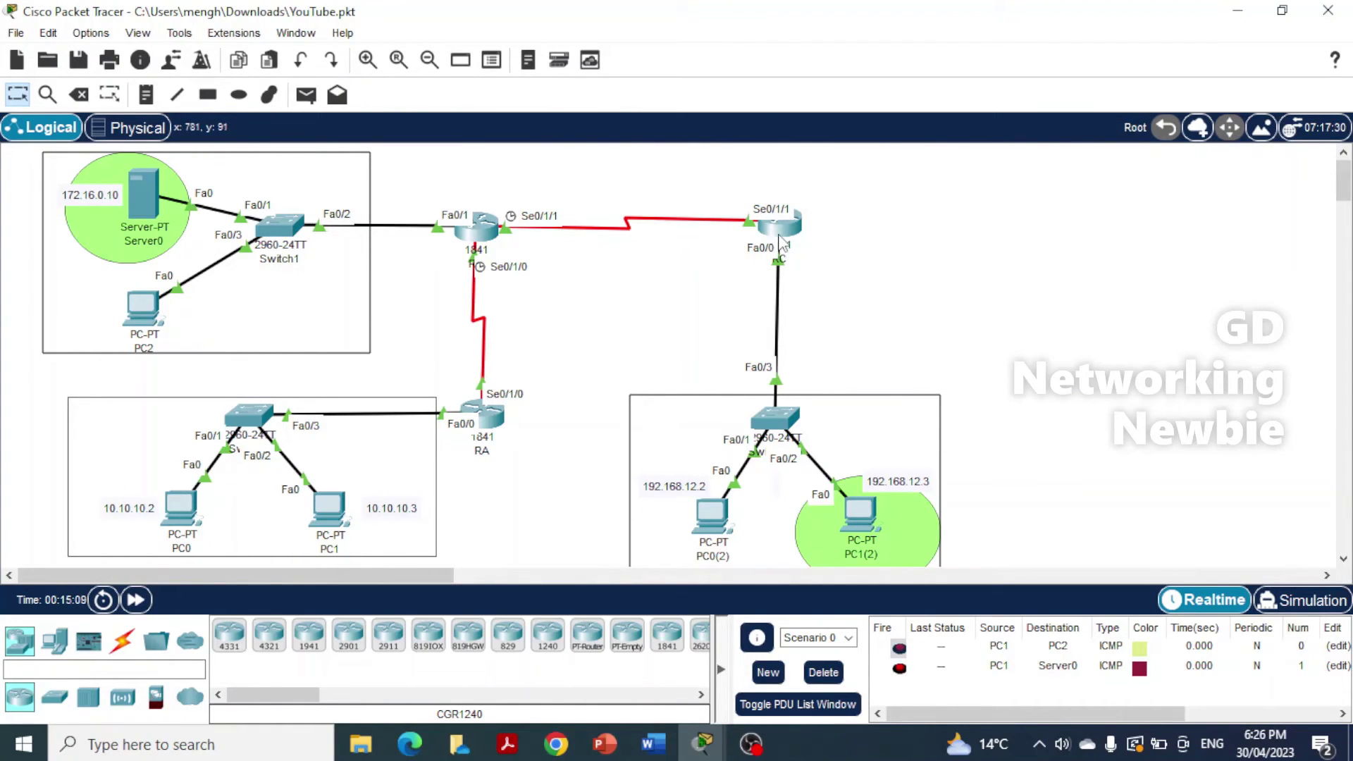
pyautogui.moveTo(779, 245)
pyautogui.click(789, 243)
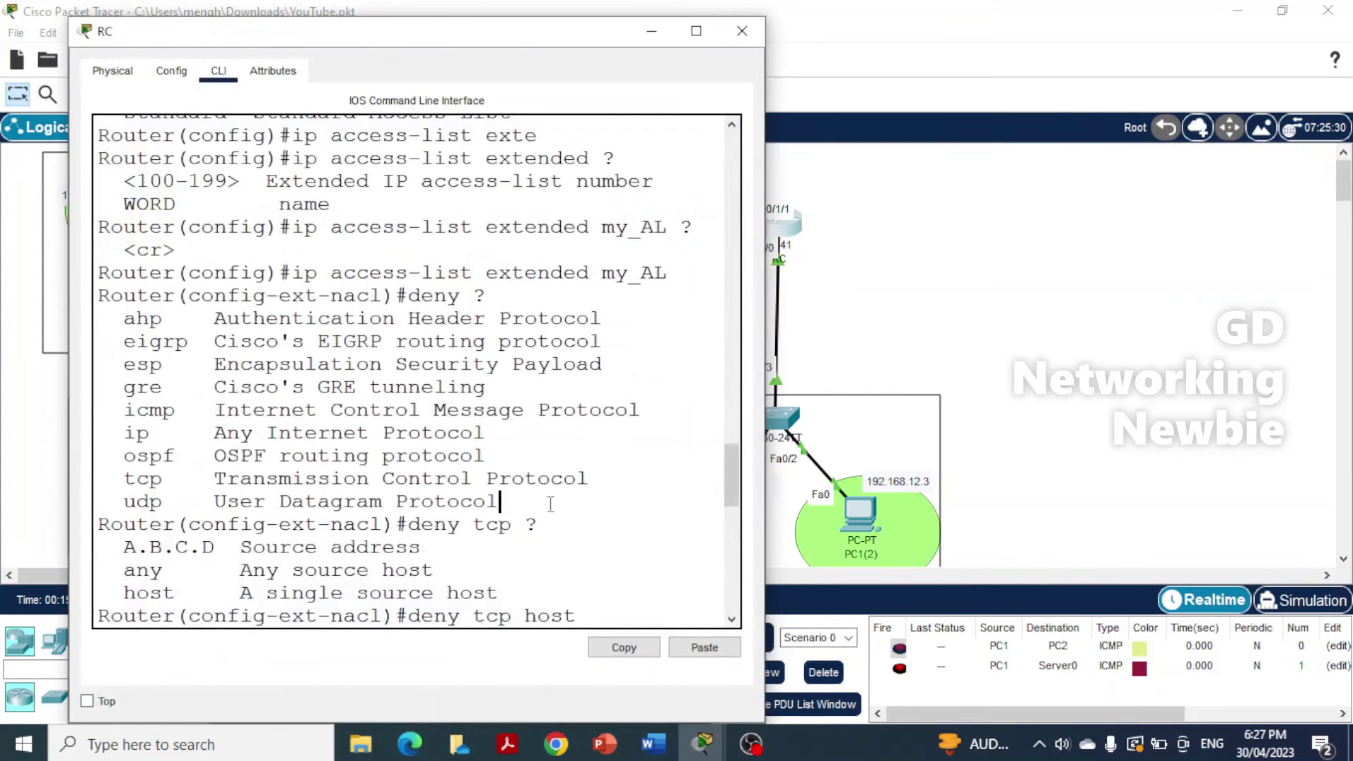
pyautogui.scroll(-3, 557, 542)
pyautogui.scroll(-9, 557, 543)
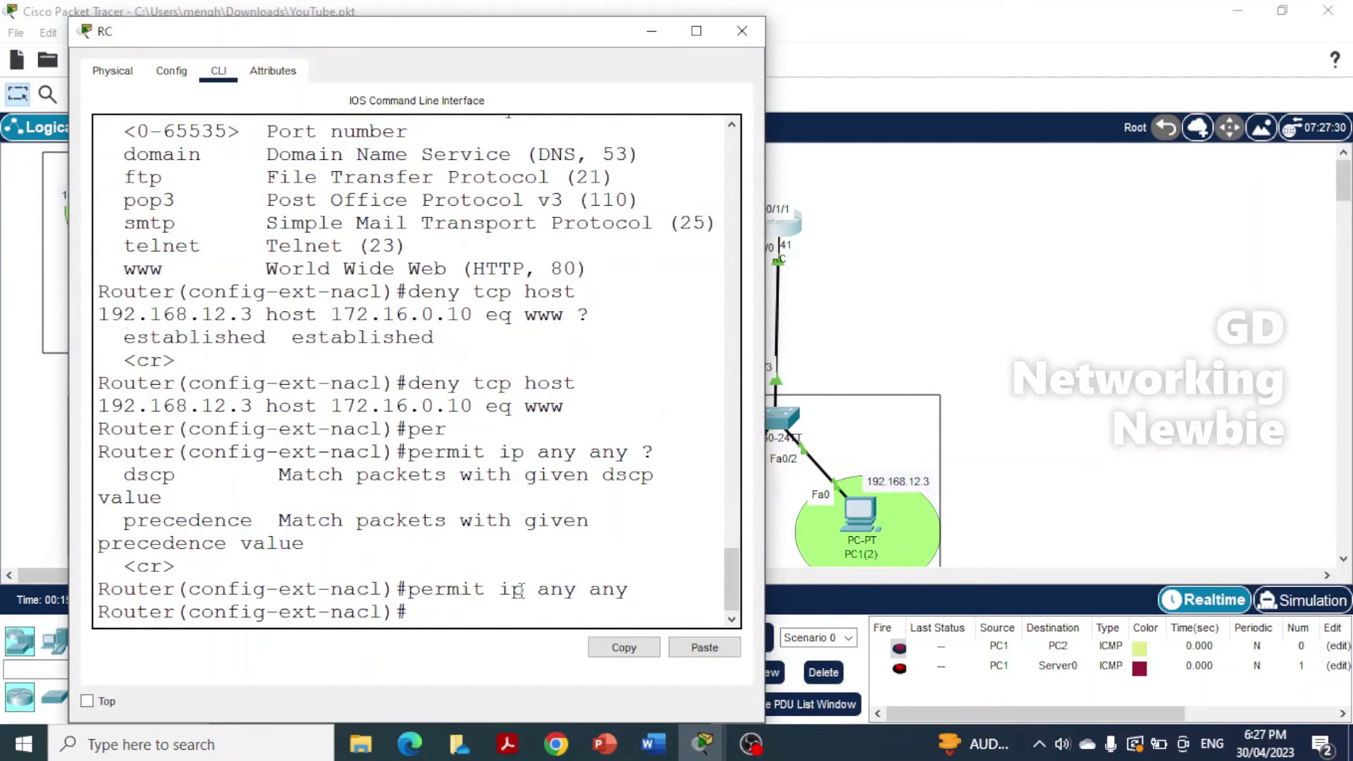
pyautogui.write('ex')
pyautogui.write('it')
pyautogui.press('Return')
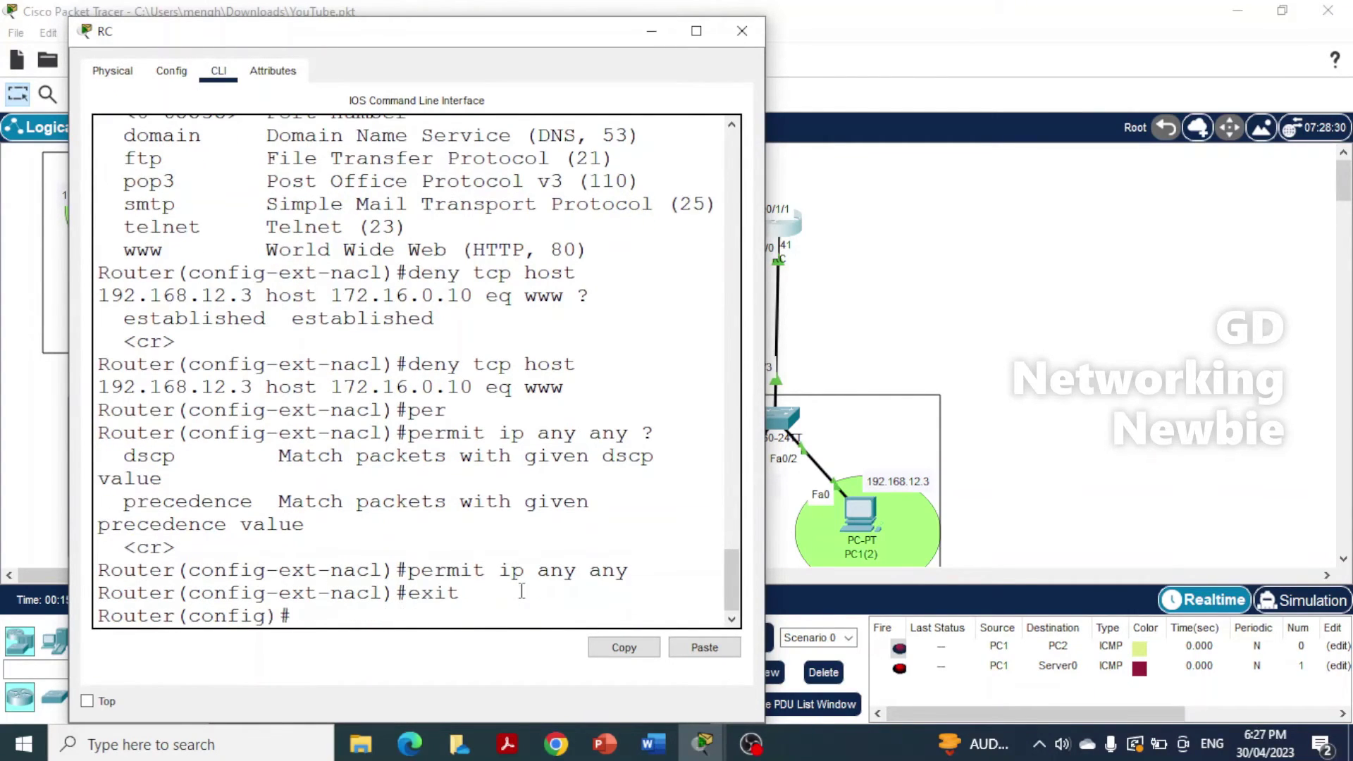
# Enter interface configuration mode for fastEthernet 0/0 on RC
pyautogui.write('inte')
pyautogui.press('Tab')
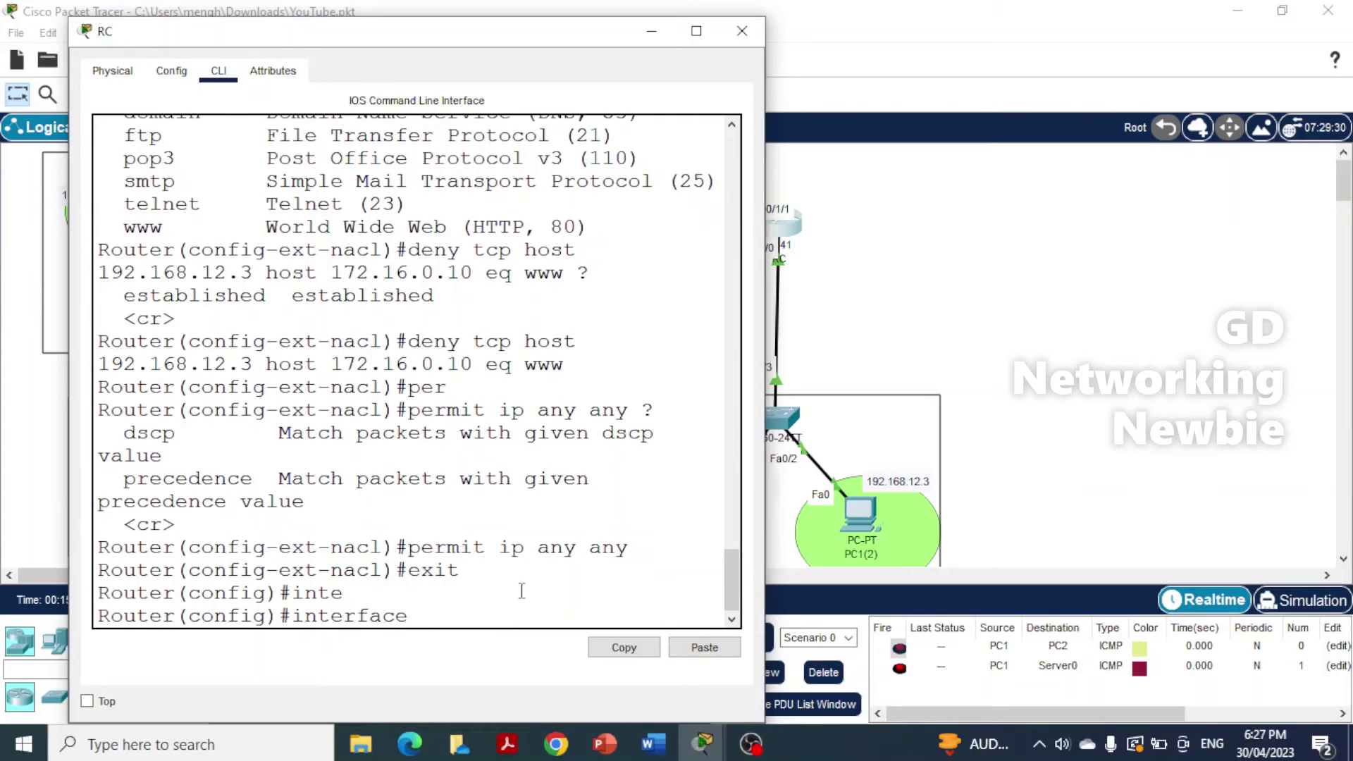
pyautogui.write('fa')
pyautogui.press('Tab')
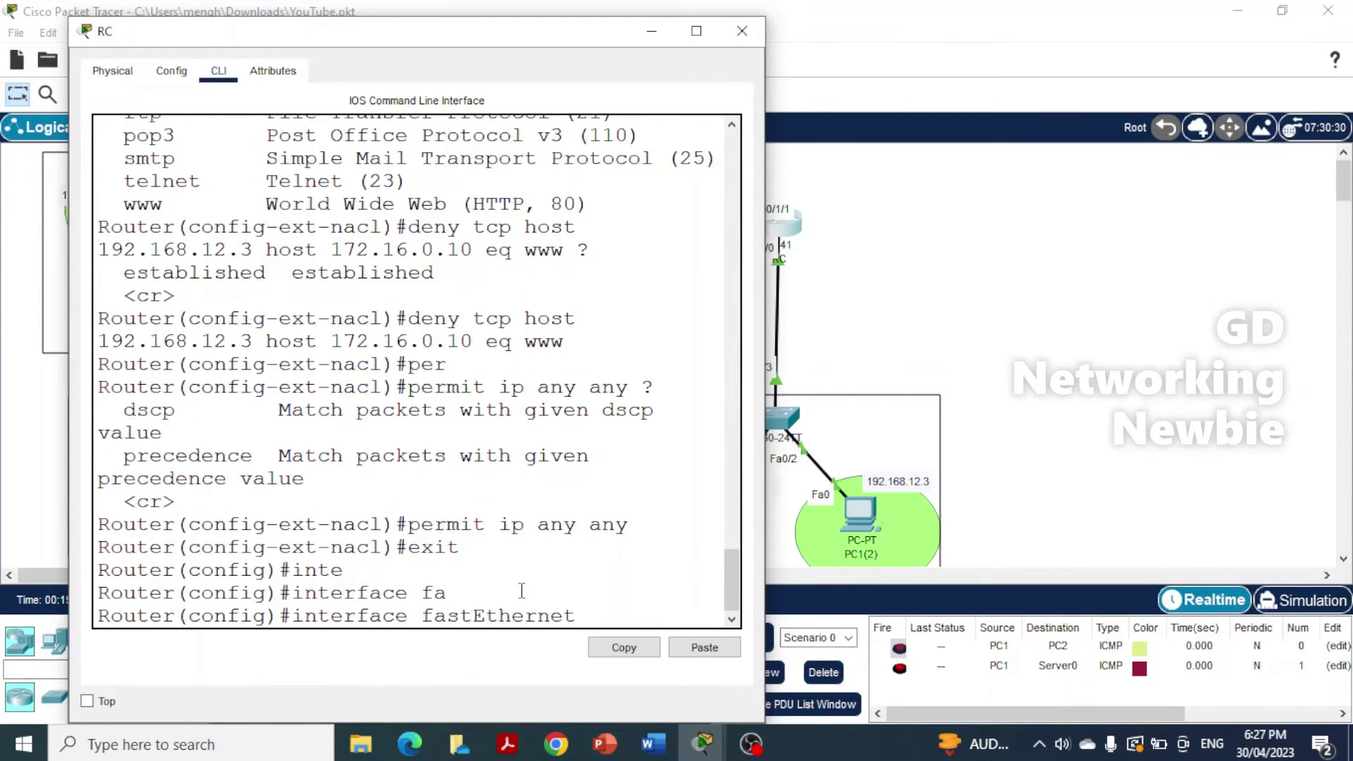
pyautogui.write('0/0')
pyautogui.press('Return')
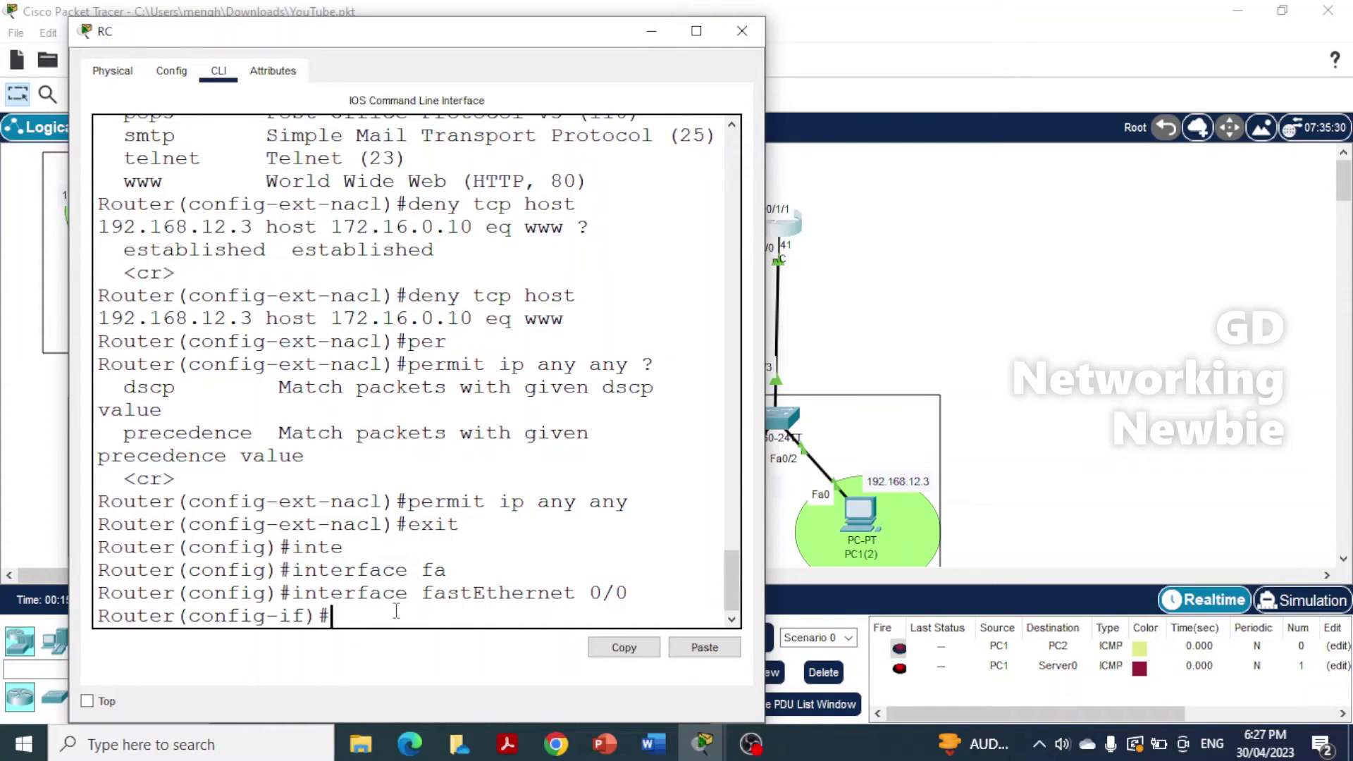
# Begin an ip access-group command for my_AL and list its direction options with ?
pyautogui.write('ip ac')
pyautogui.press('Tab')
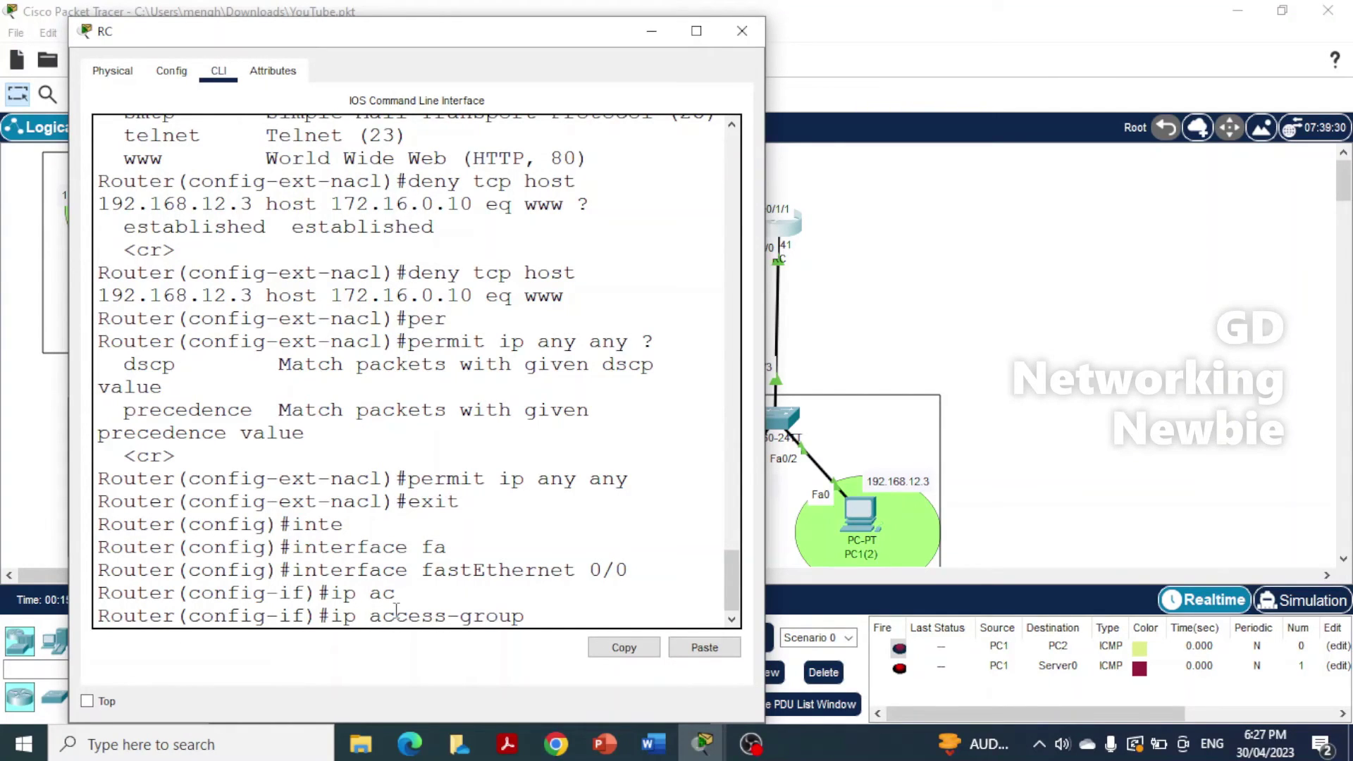
pyautogui.write('my_AL')
pyautogui.write('?')
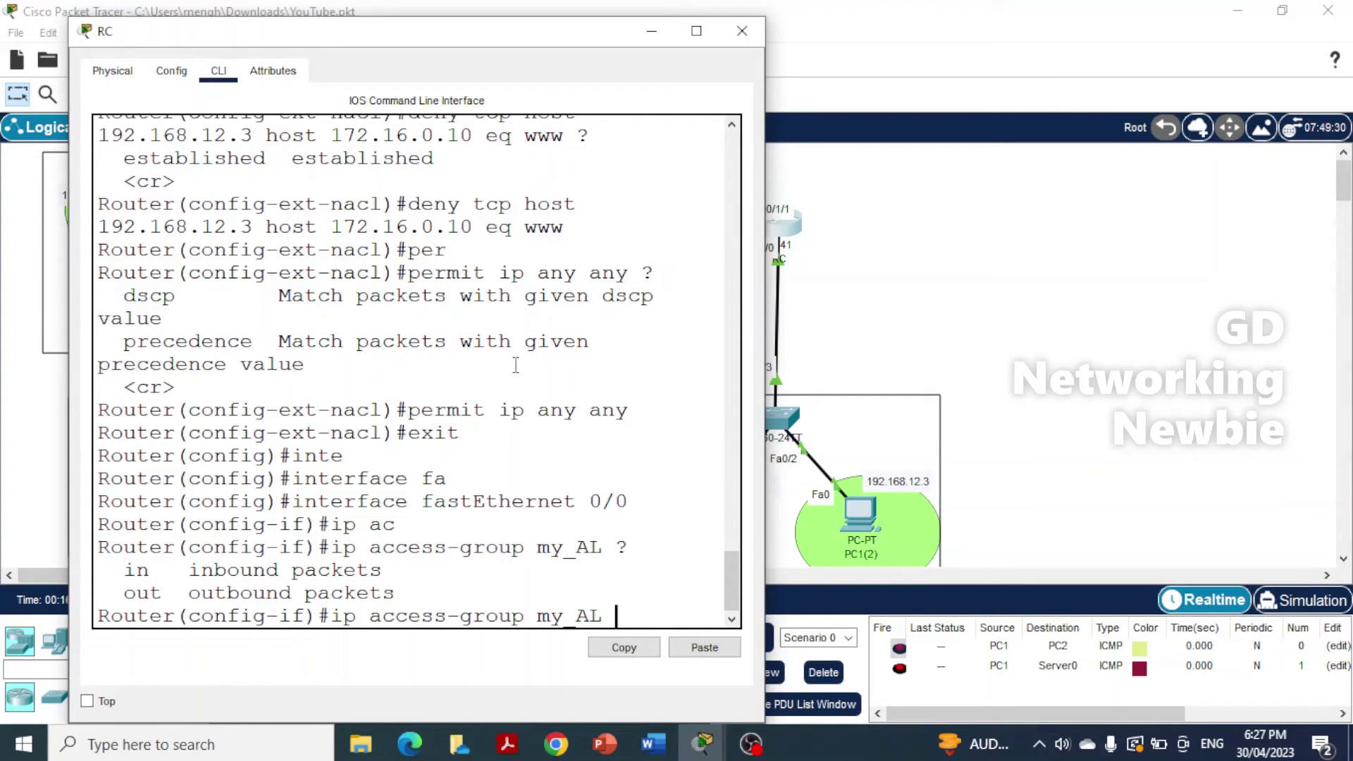
# Check the traffic direction in the topology, set the my_AL access group's direction to in and submit the command
pyautogui.moveTo(574, 44); pyautogui.dragTo(523, 106)
pyautogui.click(776, 225)
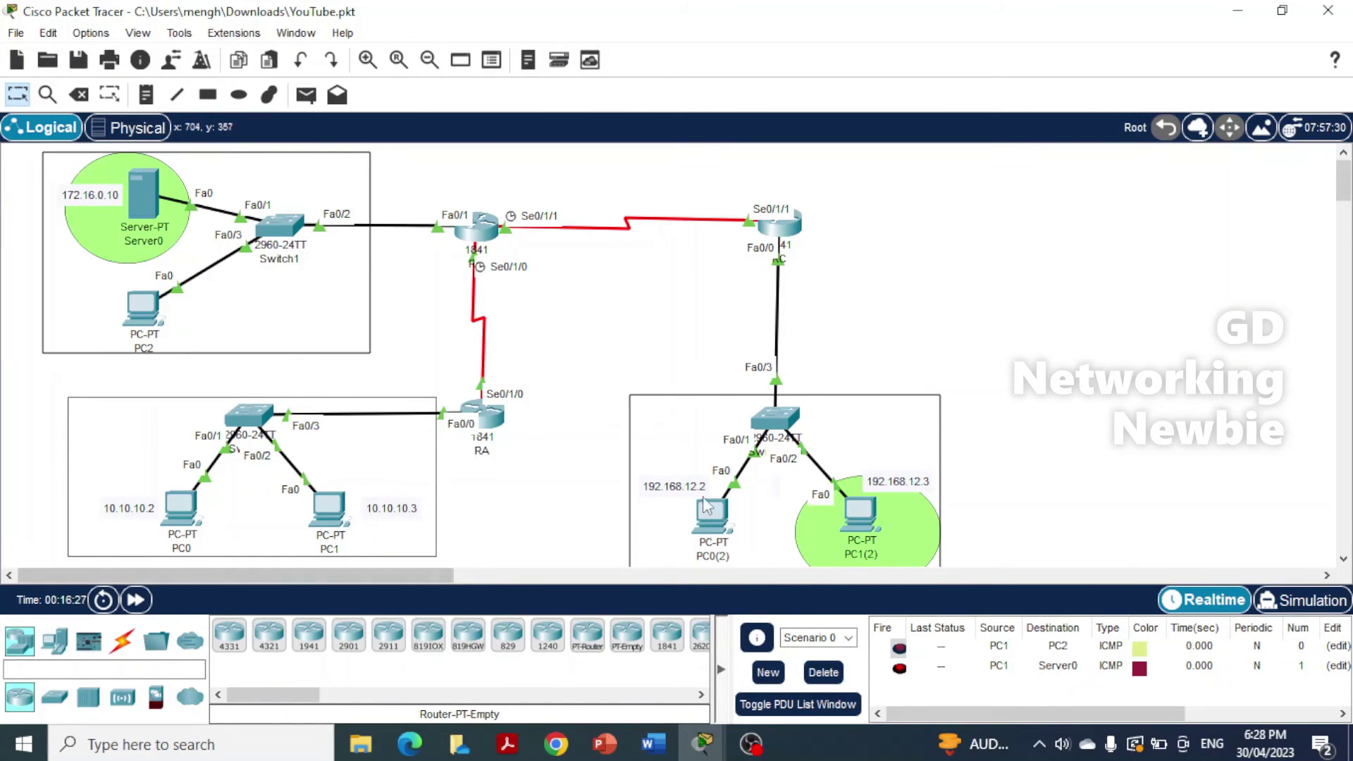
pyautogui.click(784, 236)
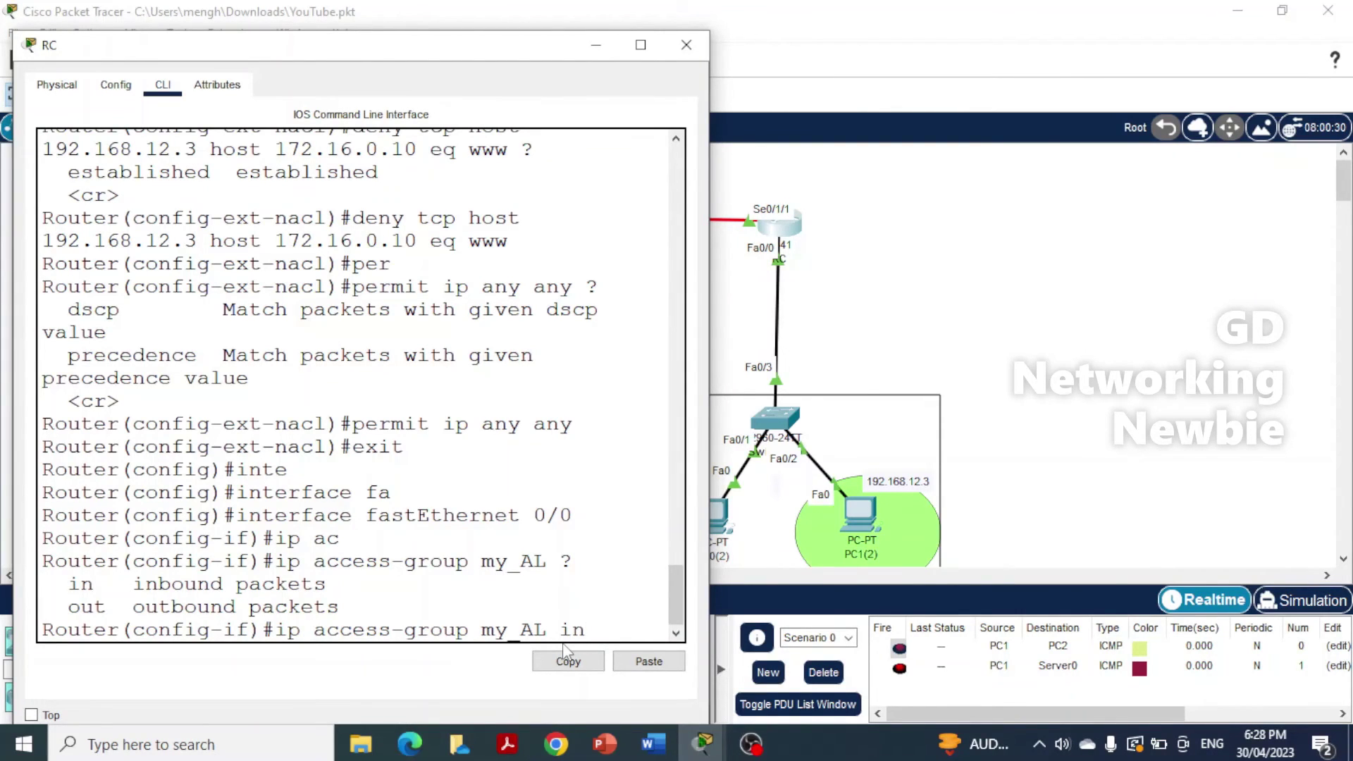
pyautogui.write('?')
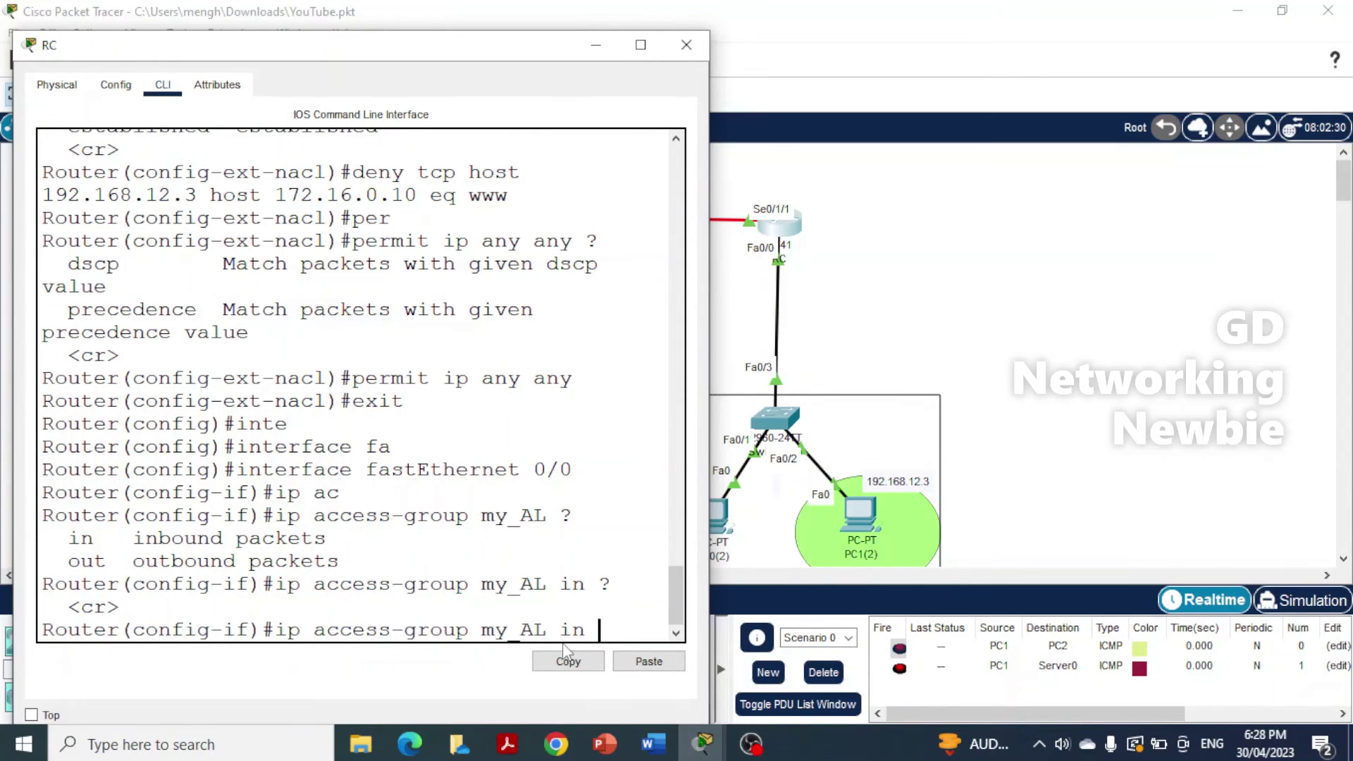
pyautogui.press('Return')
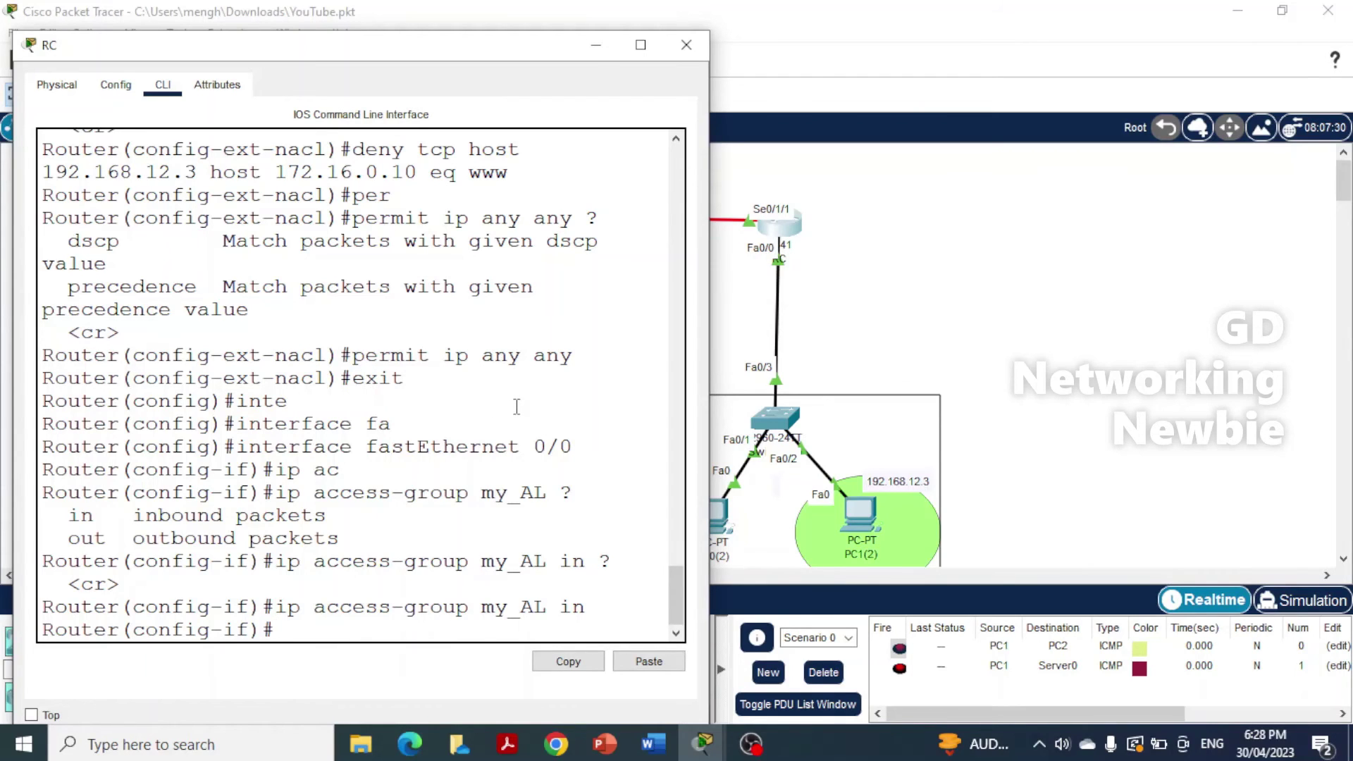
# Return RC to privileged EXEC mode and minimize its window
pyautogui.hotkey('ctrl', 'z')
pyautogui.press('Return')
pyautogui.press('Return')
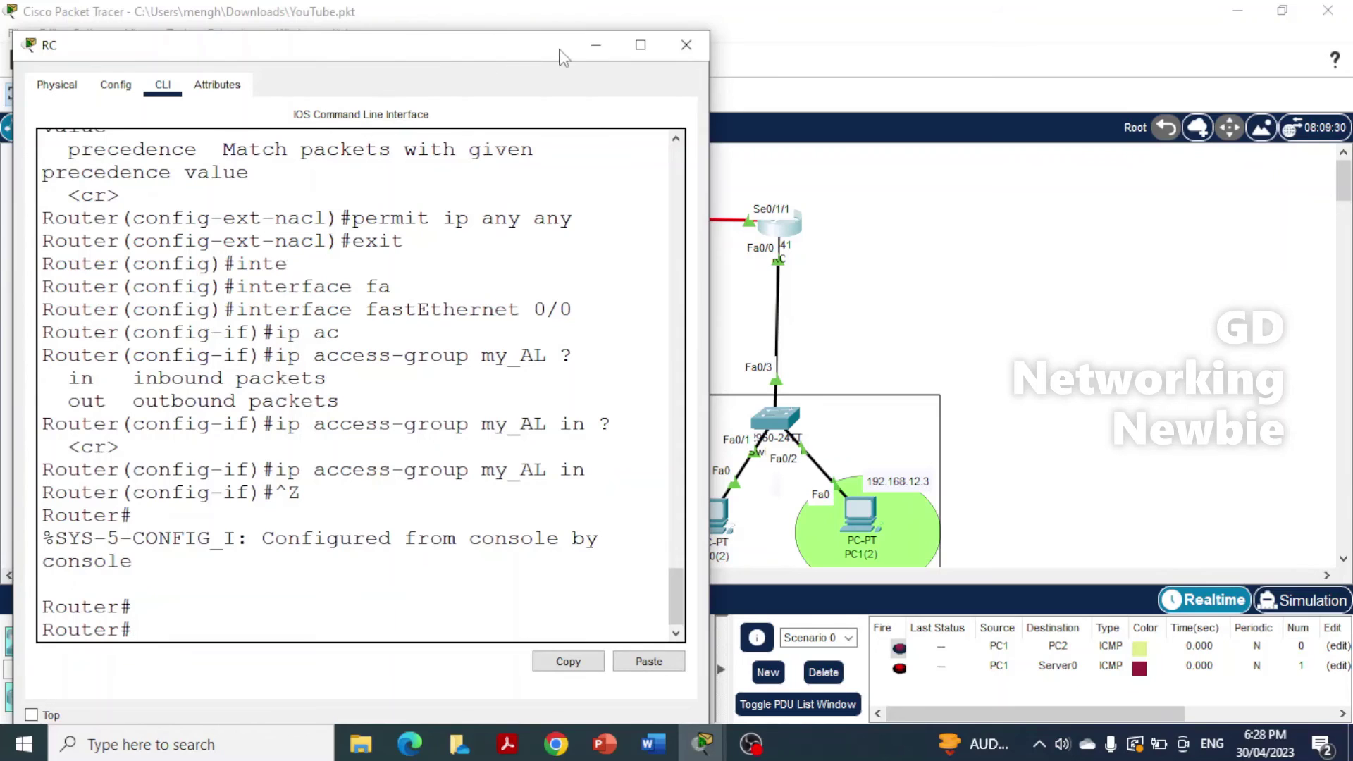
pyautogui.click(595, 44)
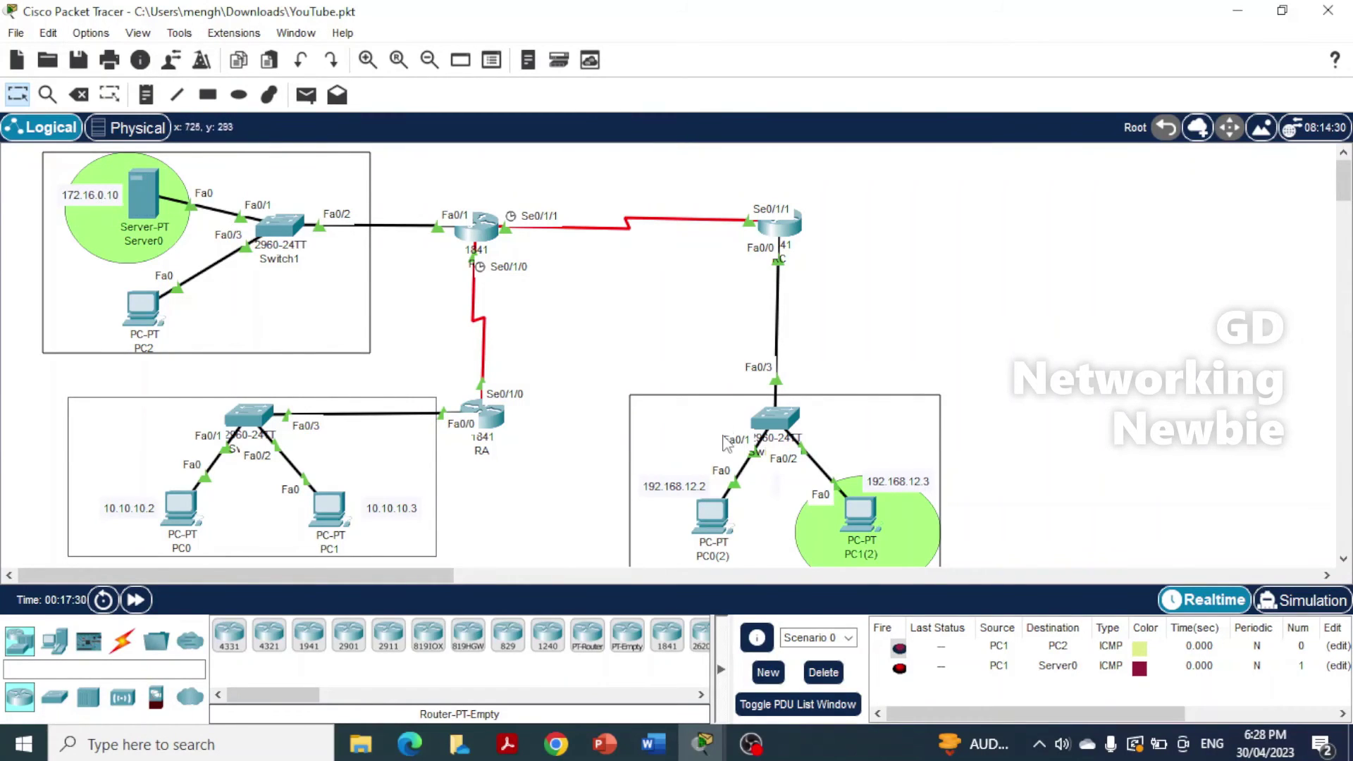
# Test web access to 172.16.0.10 from PC1(2)'s Web Browser, and close PC1(2)
pyautogui.click(867, 515)
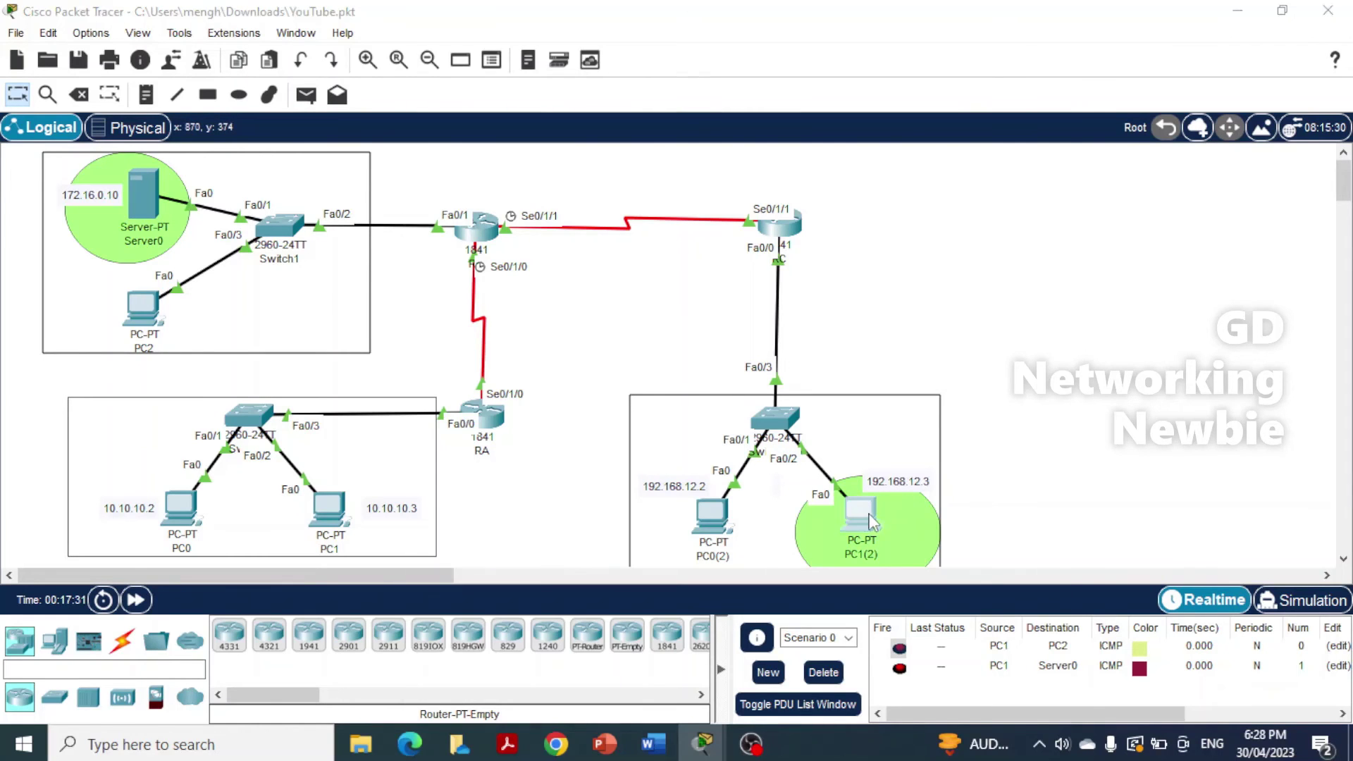
pyautogui.click(987, 147)
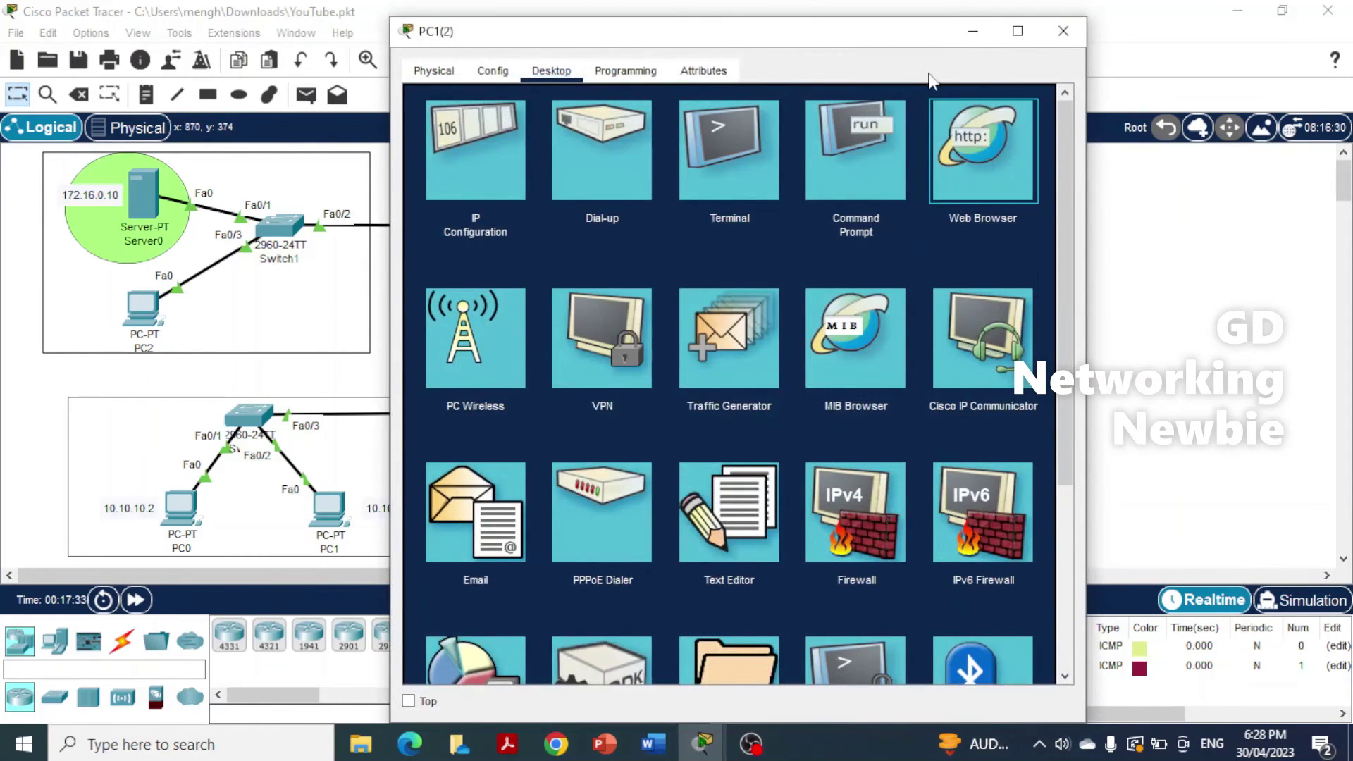
pyautogui.click(981, 149)
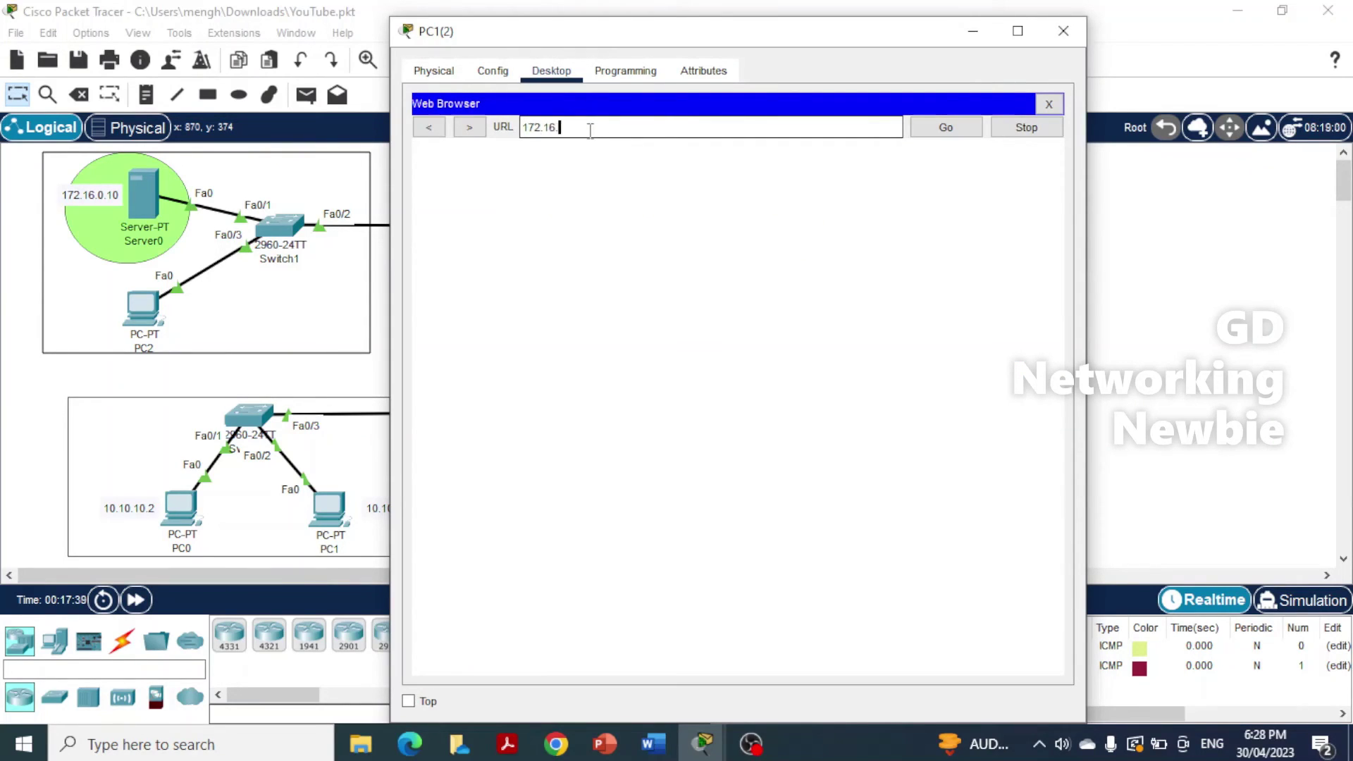
pyautogui.write('172.16.0.10')
pyautogui.press('Return')
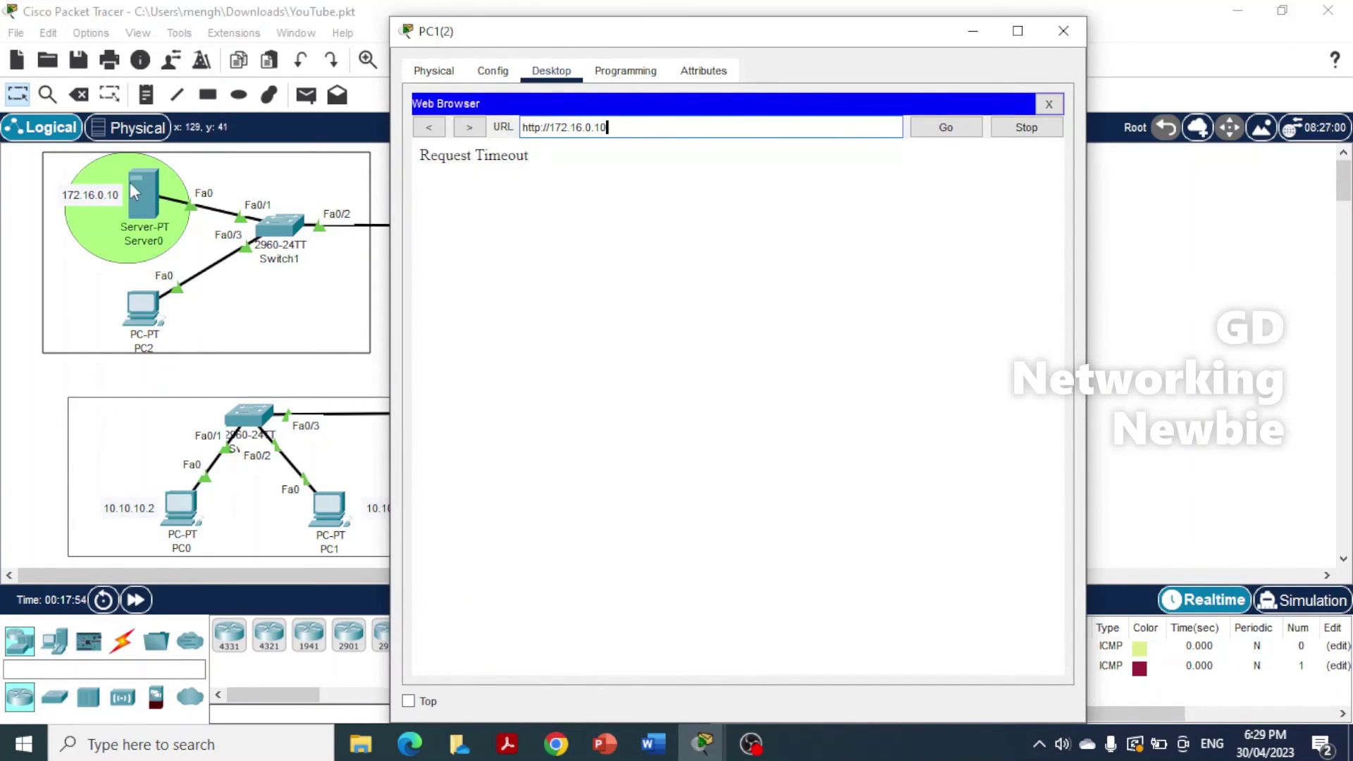
pyautogui.moveTo(910, 35); pyautogui.dragTo(826, 214)
pyautogui.click(967, 276)
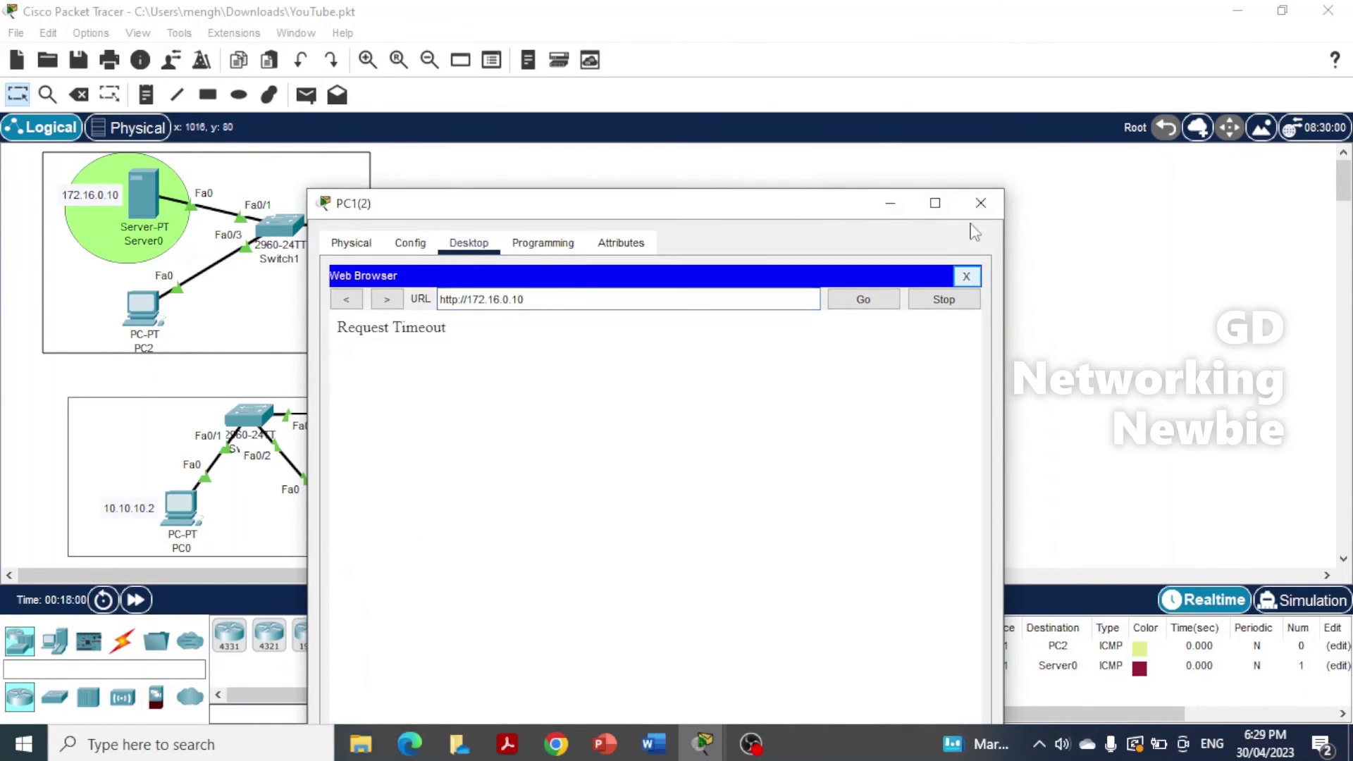
pyautogui.click(980, 203)
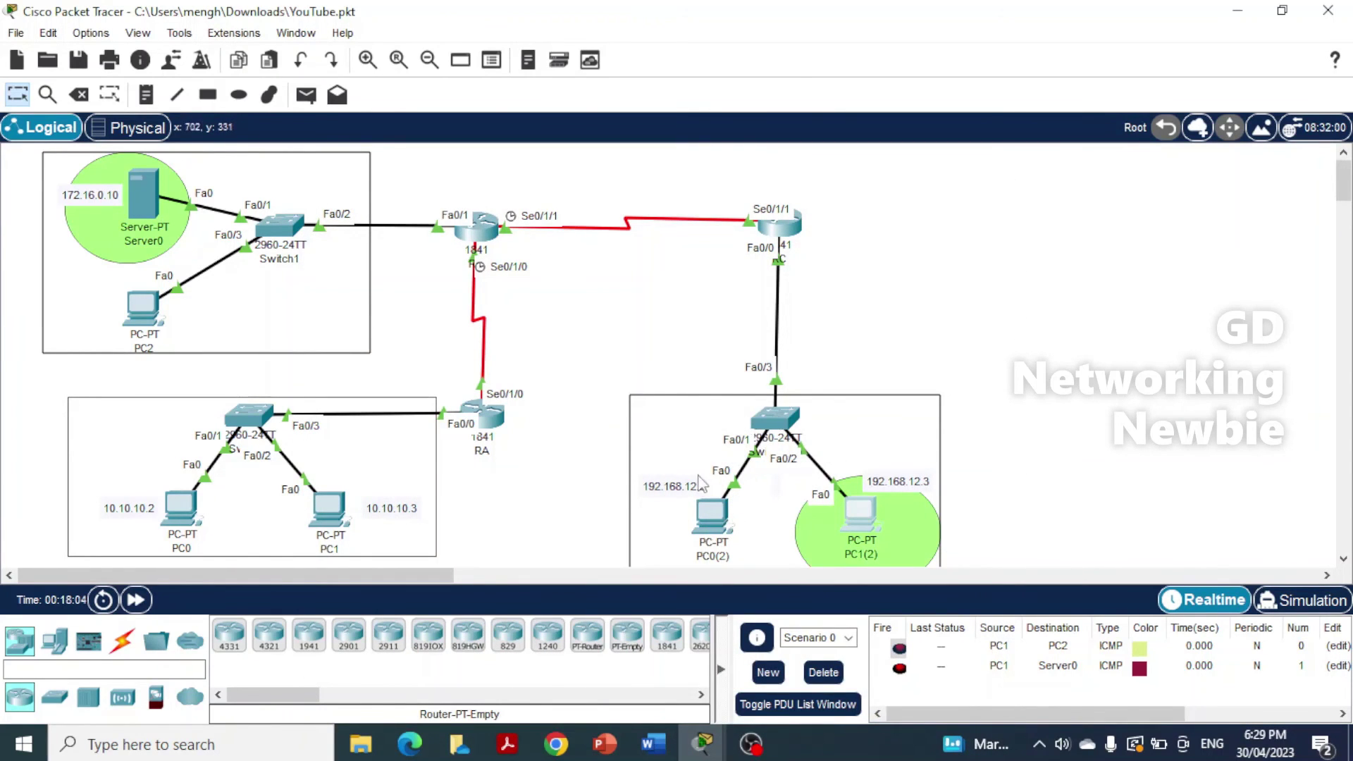
# Test web access to 172.16.0.10 from PC0(2)'s Web Browser
pyautogui.click(720, 513)
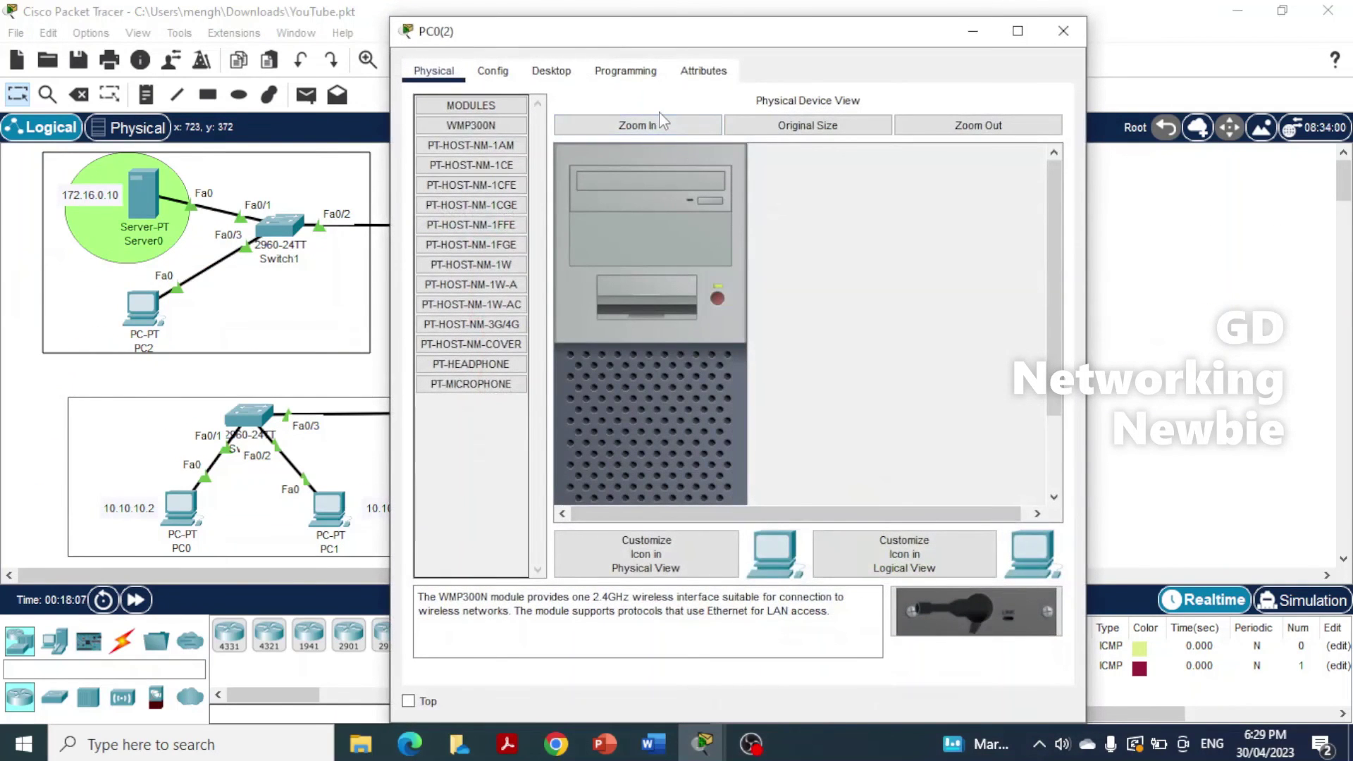
pyautogui.click(553, 72)
pyautogui.click(995, 148)
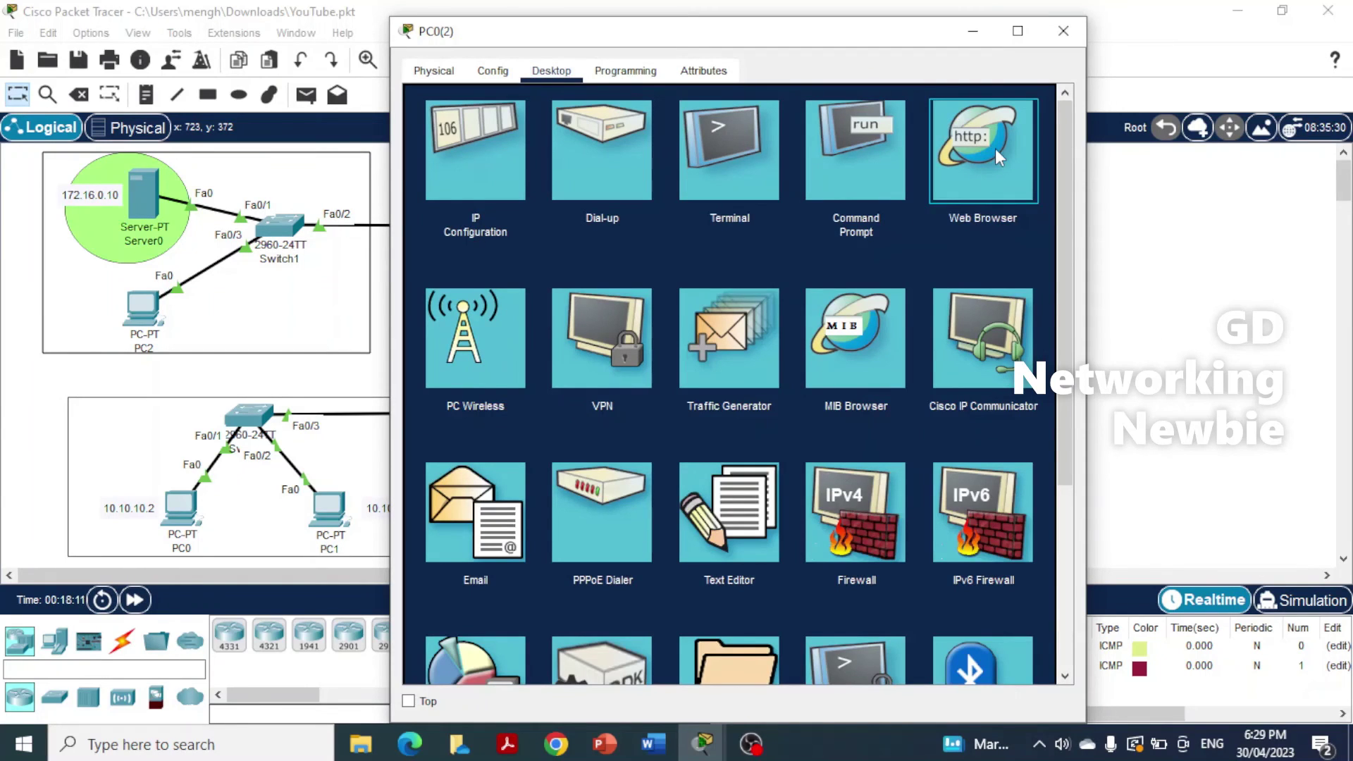
pyautogui.click(995, 148)
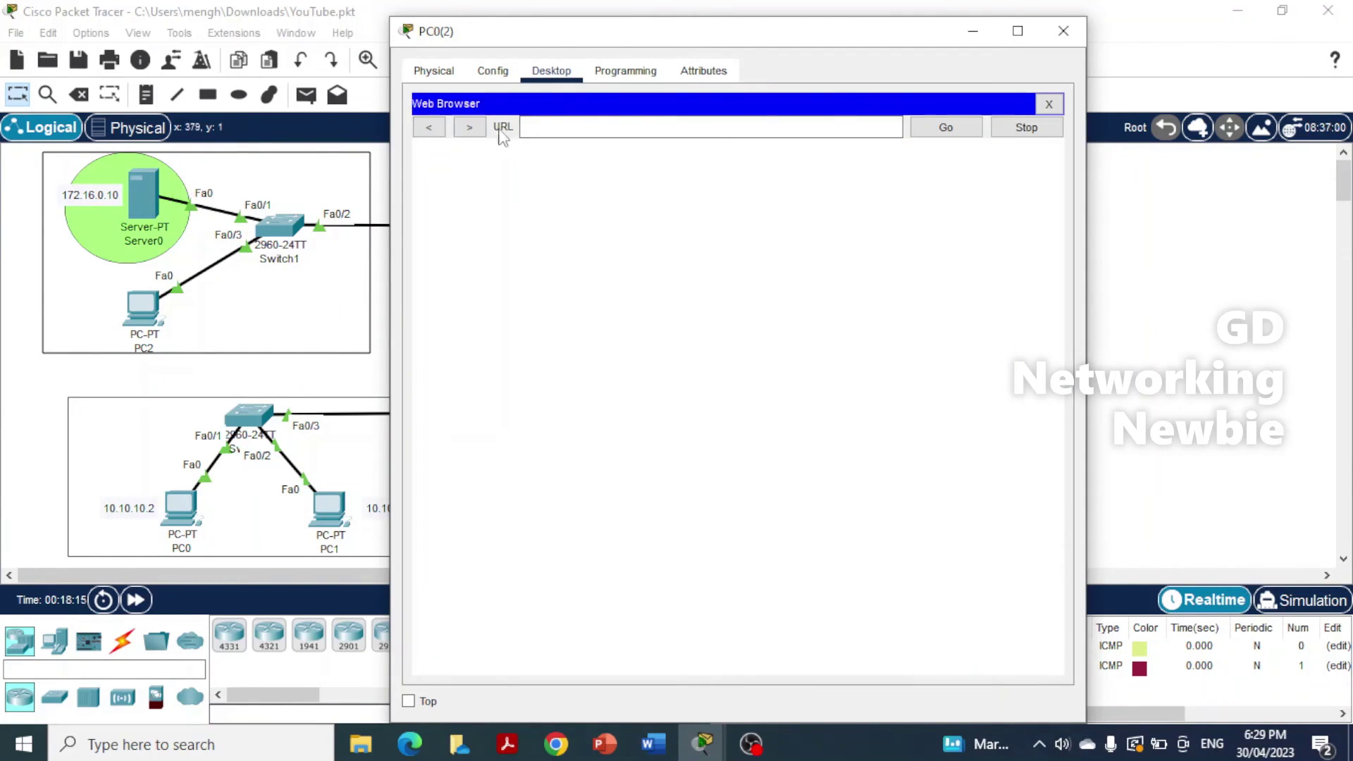
pyautogui.click(528, 128)
pyautogui.write('172.16.0.10')
pyautogui.press('Return')
# Open the server's helloworld.html page on PC0(2), follow its Back link and close PC0(2)
pyautogui.click(479, 253)
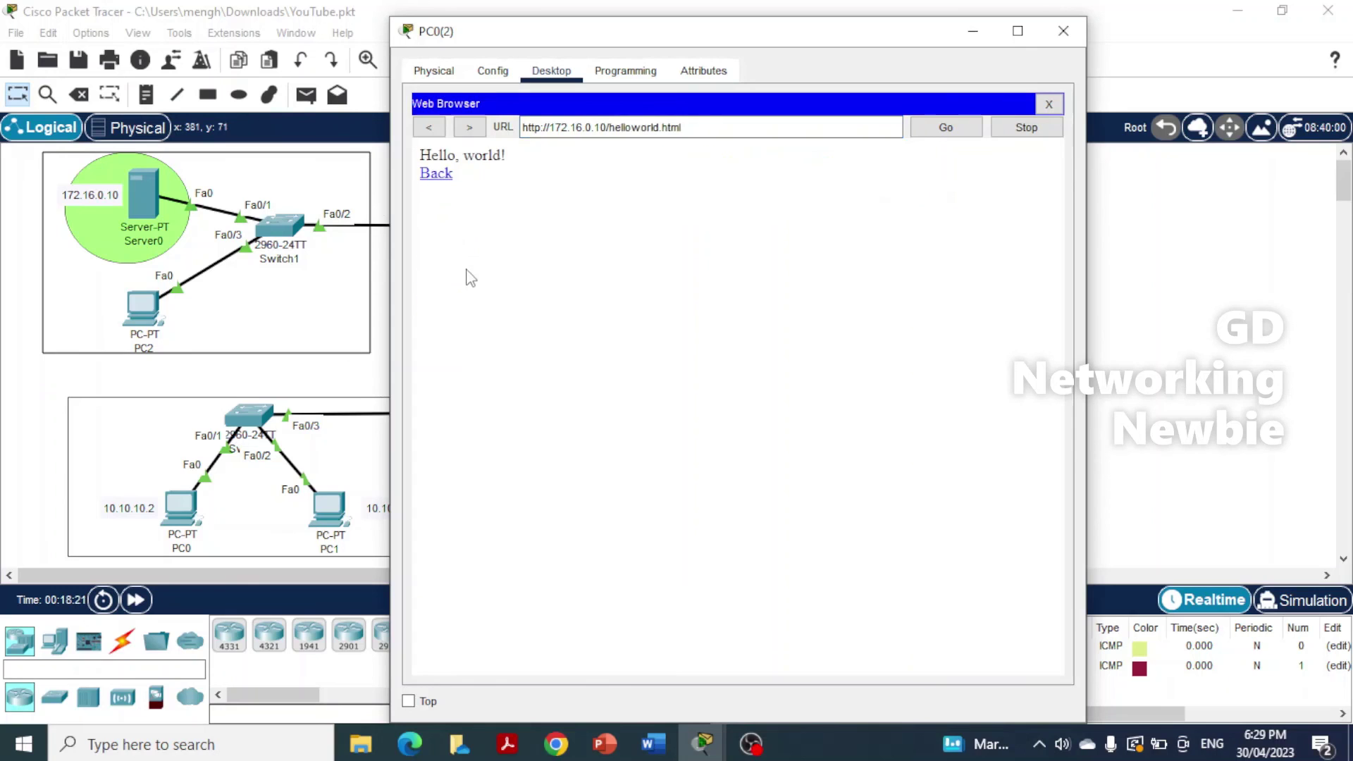
pyautogui.click(424, 176)
pyautogui.click(1064, 30)
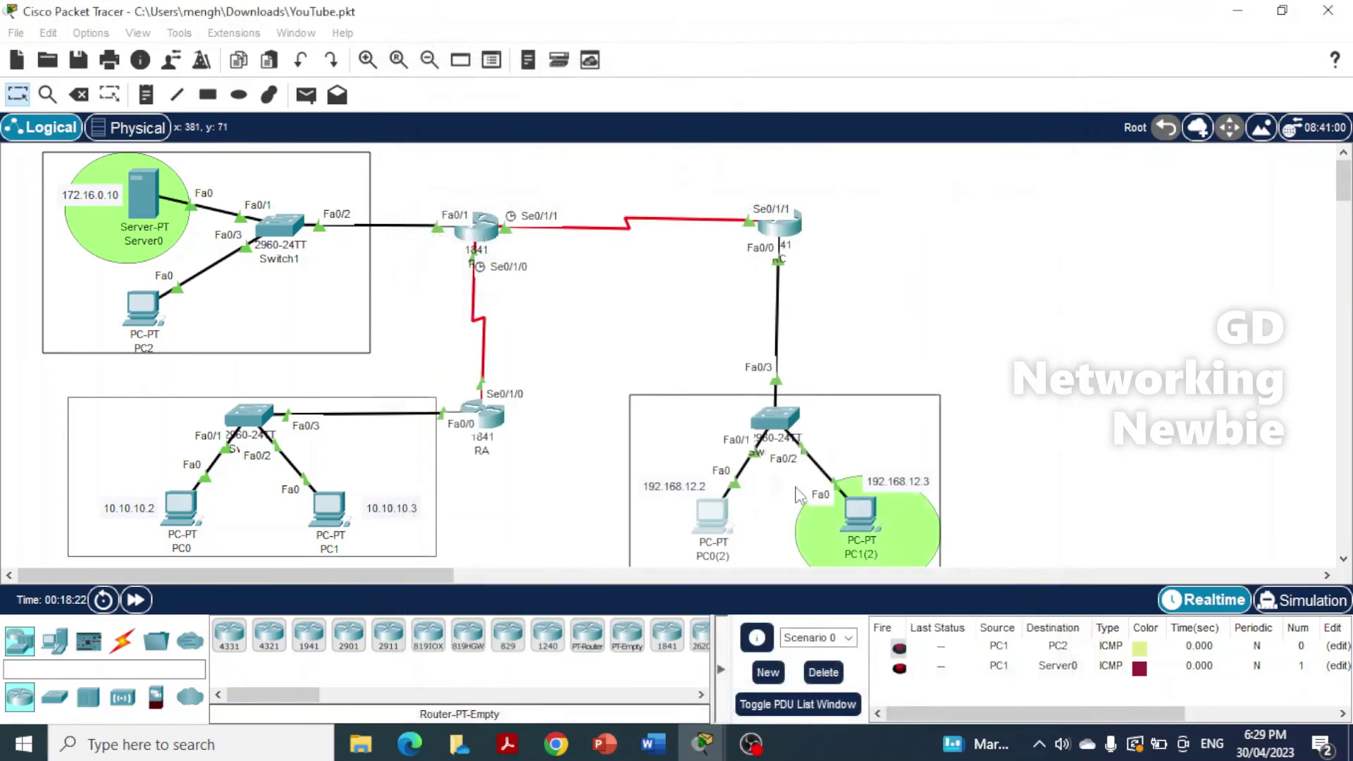